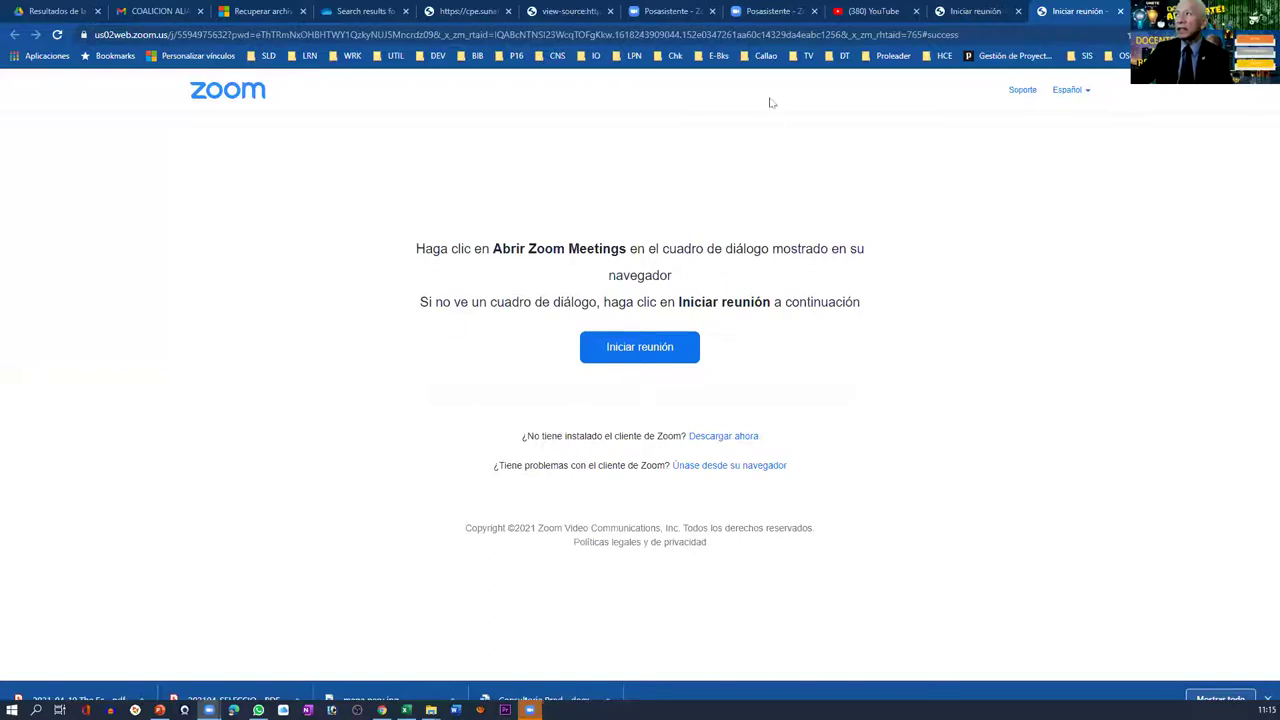
- Go to Google and search for 'docente digital 3.0' using the search suggestion
{"action": "left_click", "coordinate": [745, 37]}
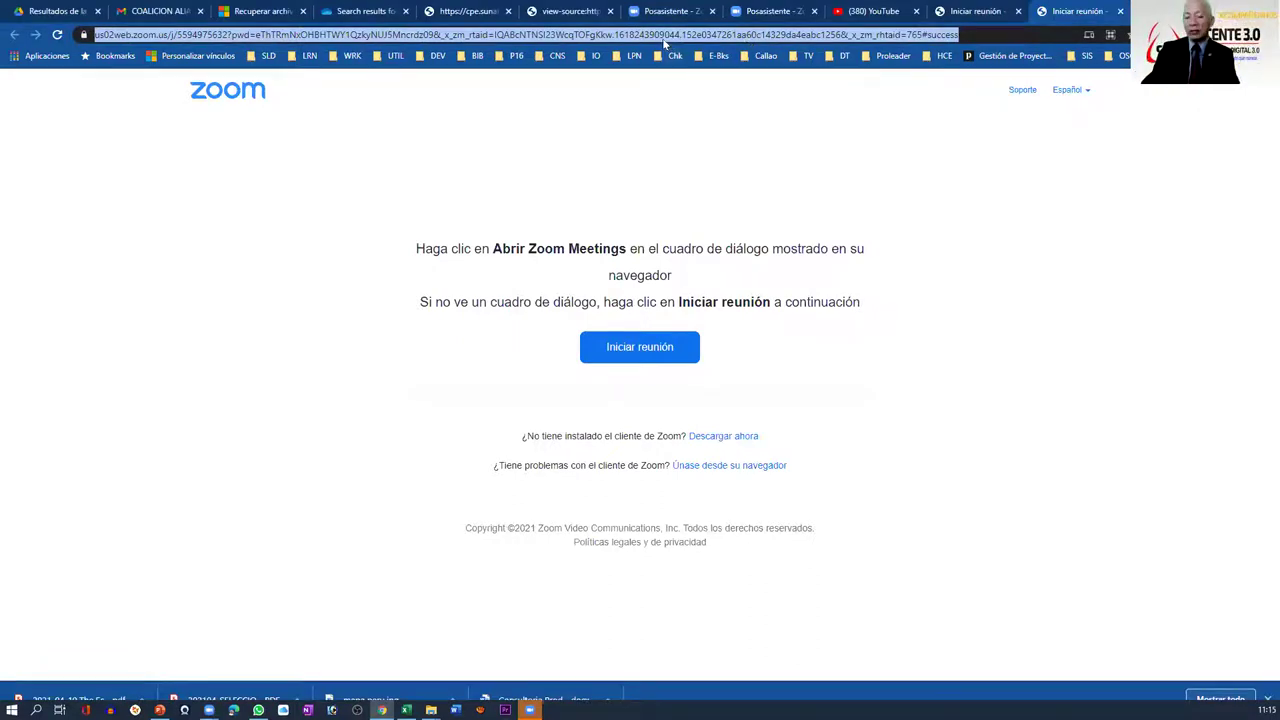
{"action": "type", "text": "g"}
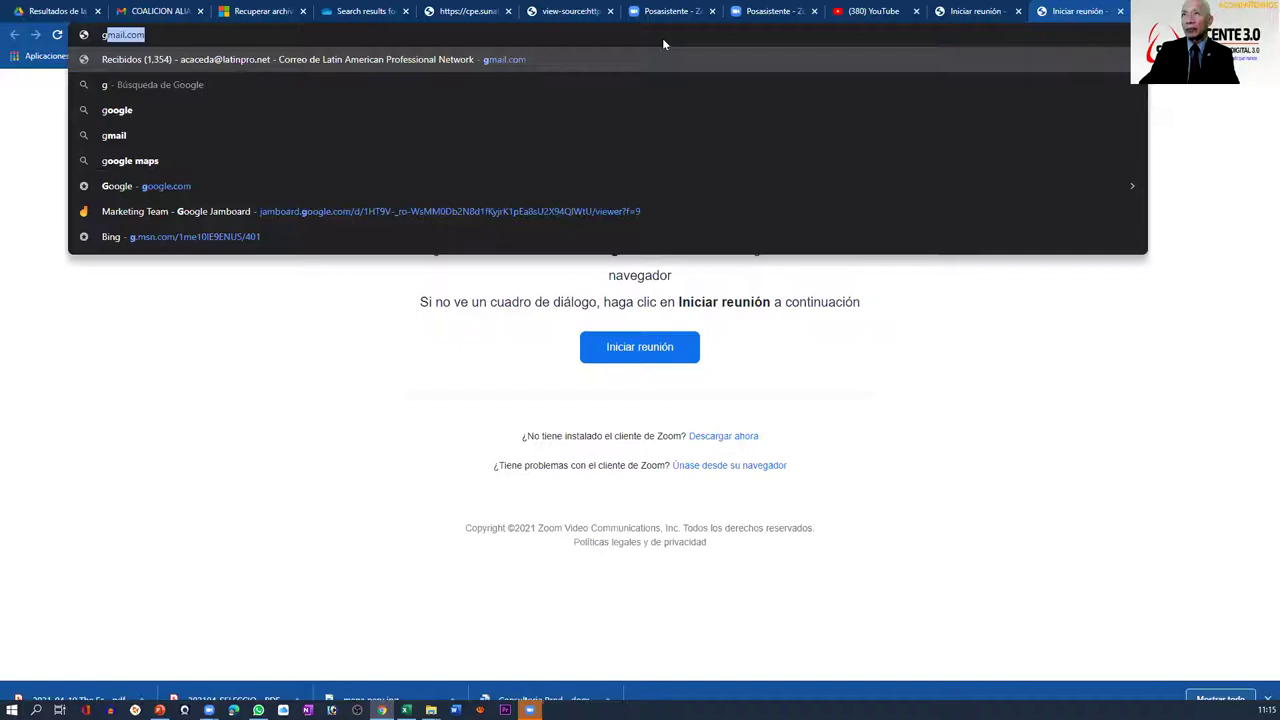
{"action": "type", "text": "oogle"}
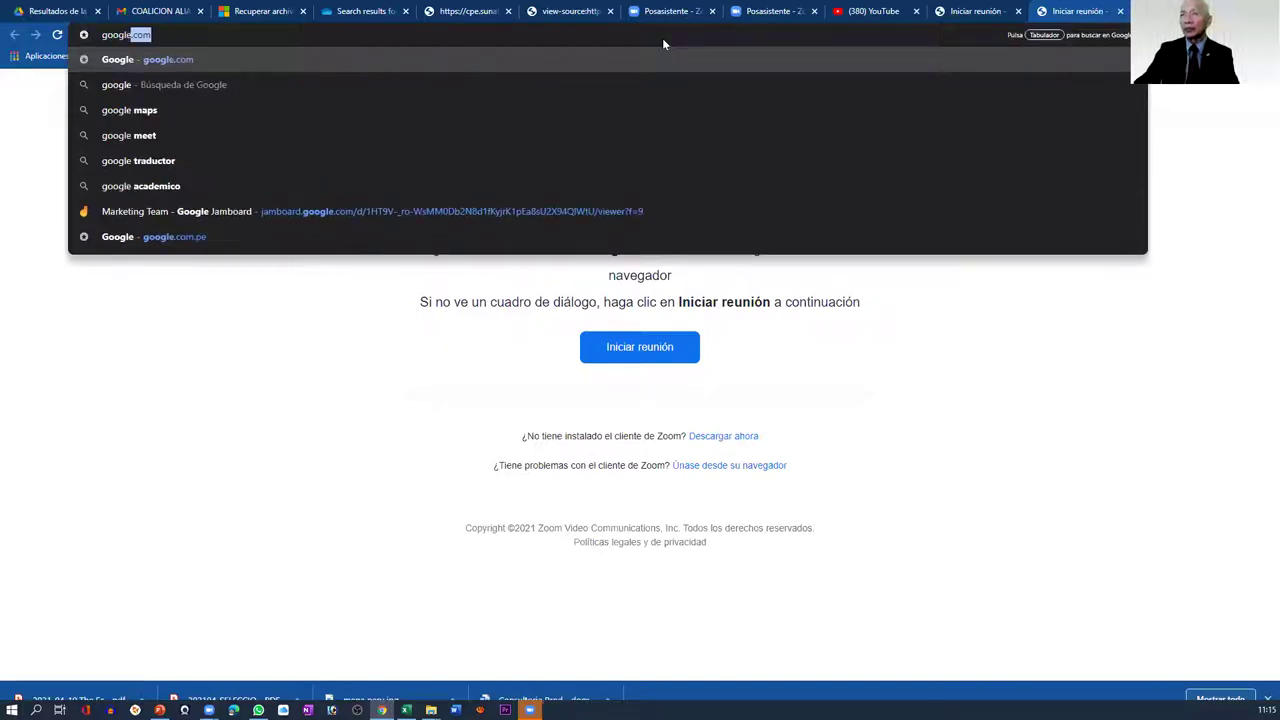
{"action": "key", "text": "Return"}
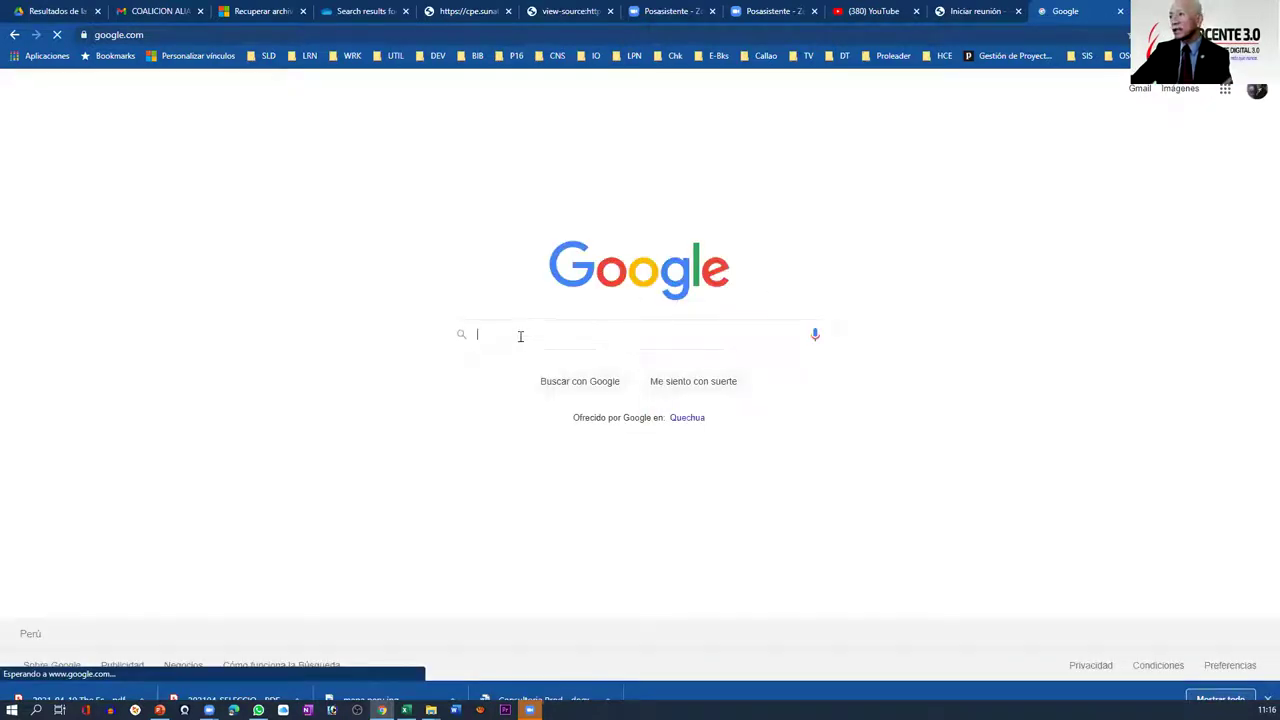
{"action": "type", "text": "docen"}
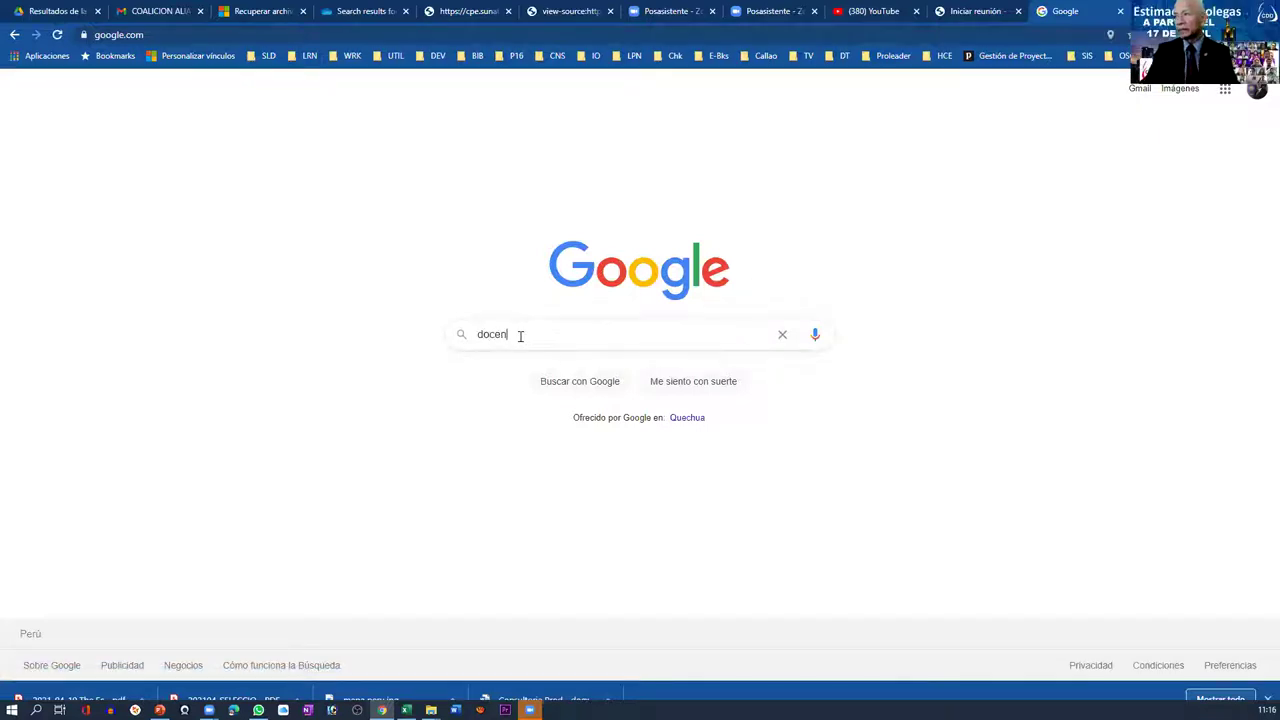
{"action": "type", "text": "te digital"}
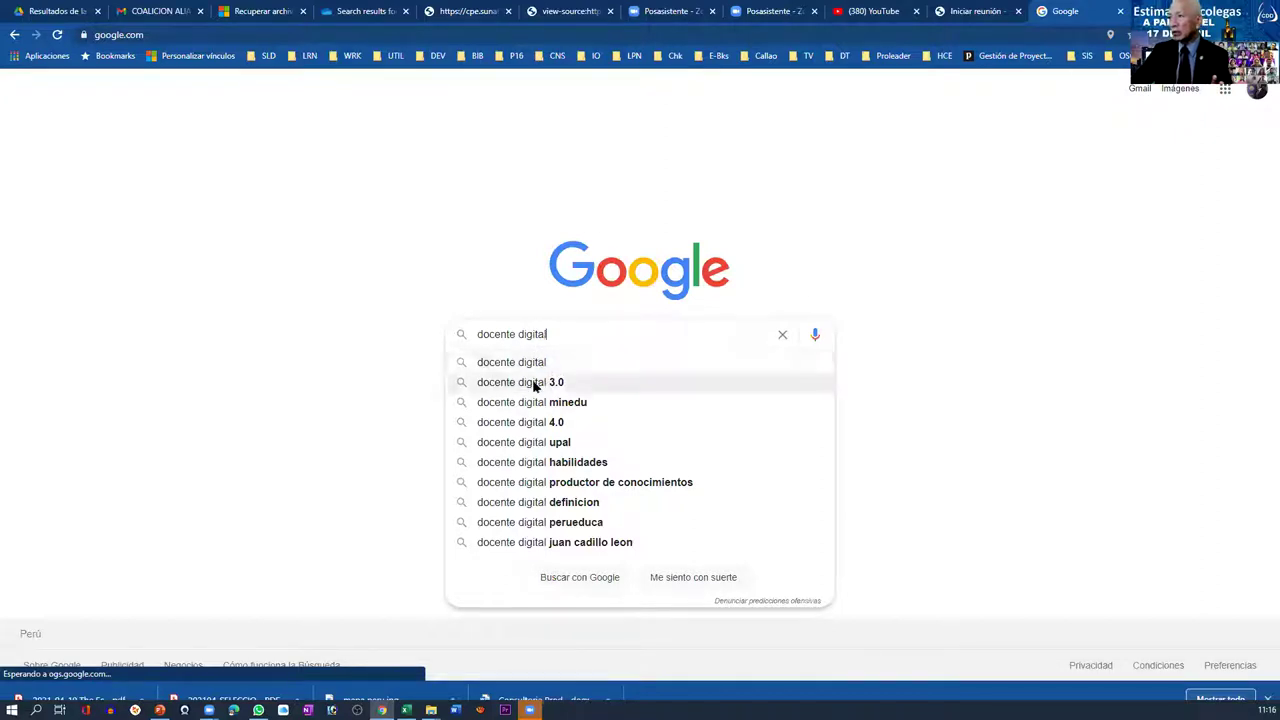
{"action": "left_click", "coordinate": [533, 382]}
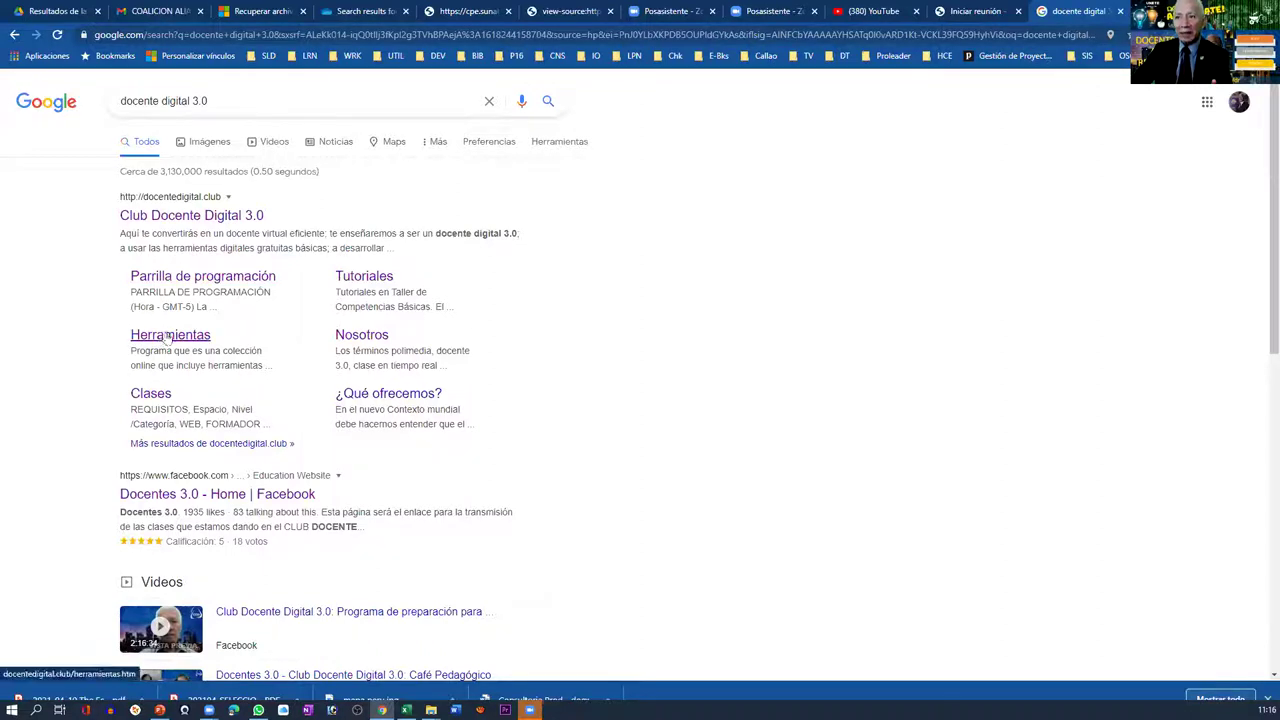
- Open the Clases schedule page and scroll down to the VIERNES de herramientas google sessions
{"action": "left_click", "coordinate": [146, 399]}
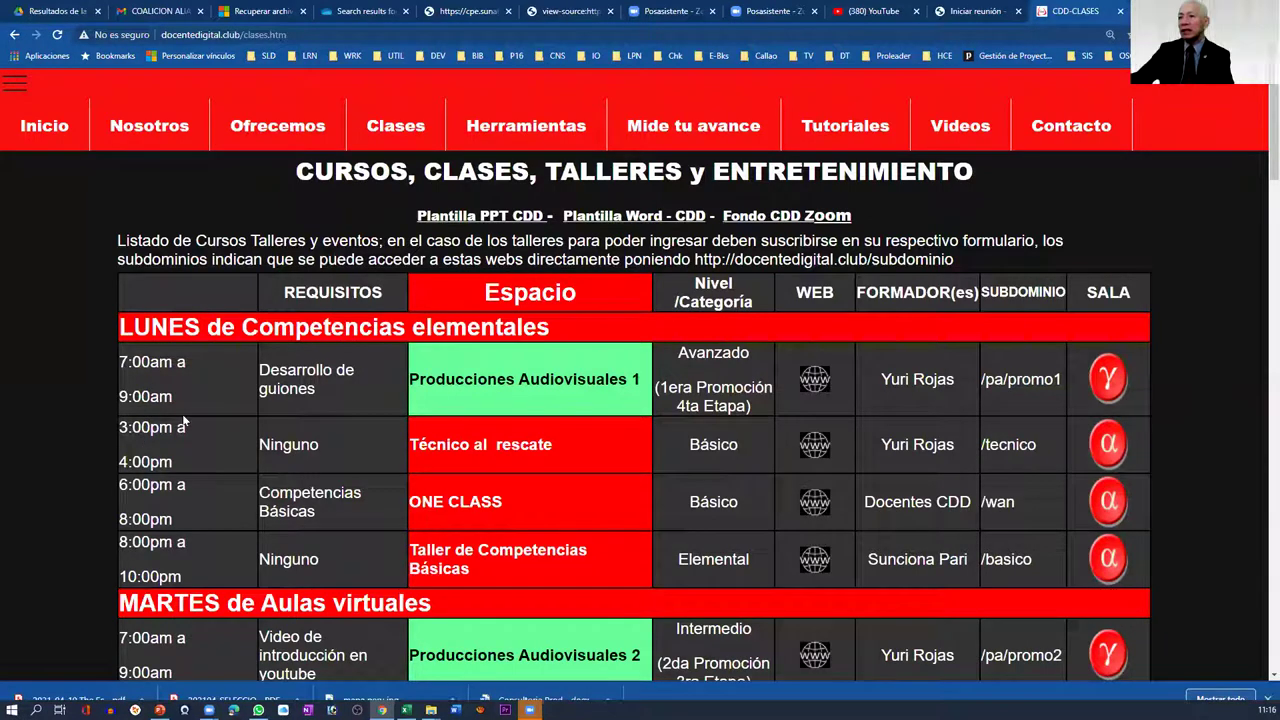
{"action": "scroll", "coordinate": [183, 424], "scroll_direction": "down", "scroll_amount": 2}
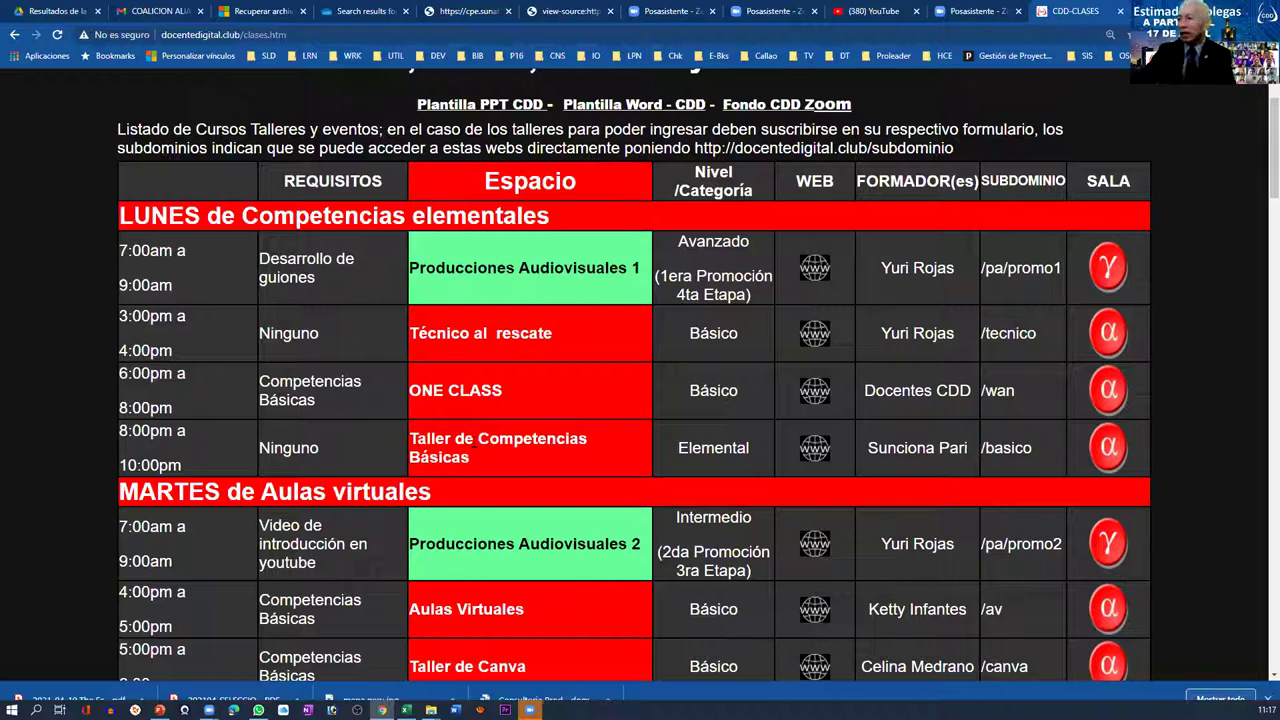
{"action": "scroll", "coordinate": [329, 355], "scroll_direction": "down", "scroll_amount": 3}
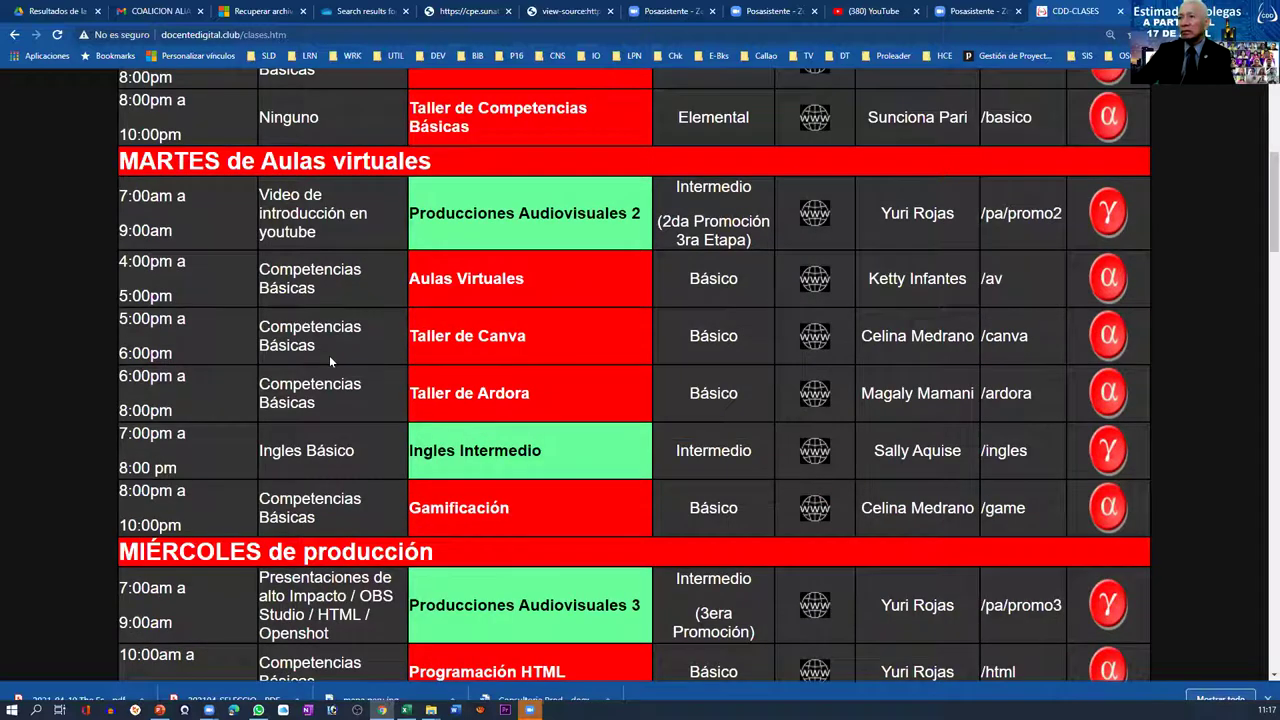
{"action": "scroll", "coordinate": [510, 423], "scroll_direction": "down", "scroll_amount": 3}
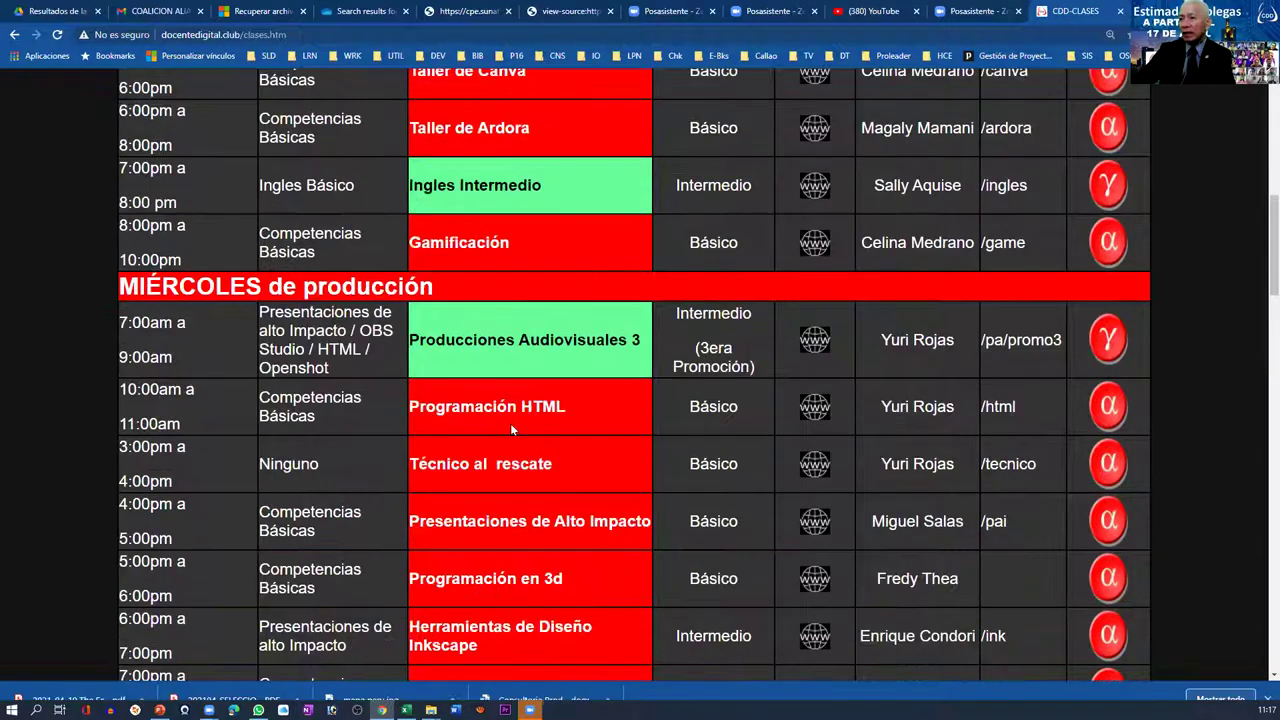
{"action": "scroll", "coordinate": [510, 428], "scroll_direction": "down", "scroll_amount": 5}
{"action": "scroll", "coordinate": [511, 428], "scroll_direction": "down", "scroll_amount": 3}
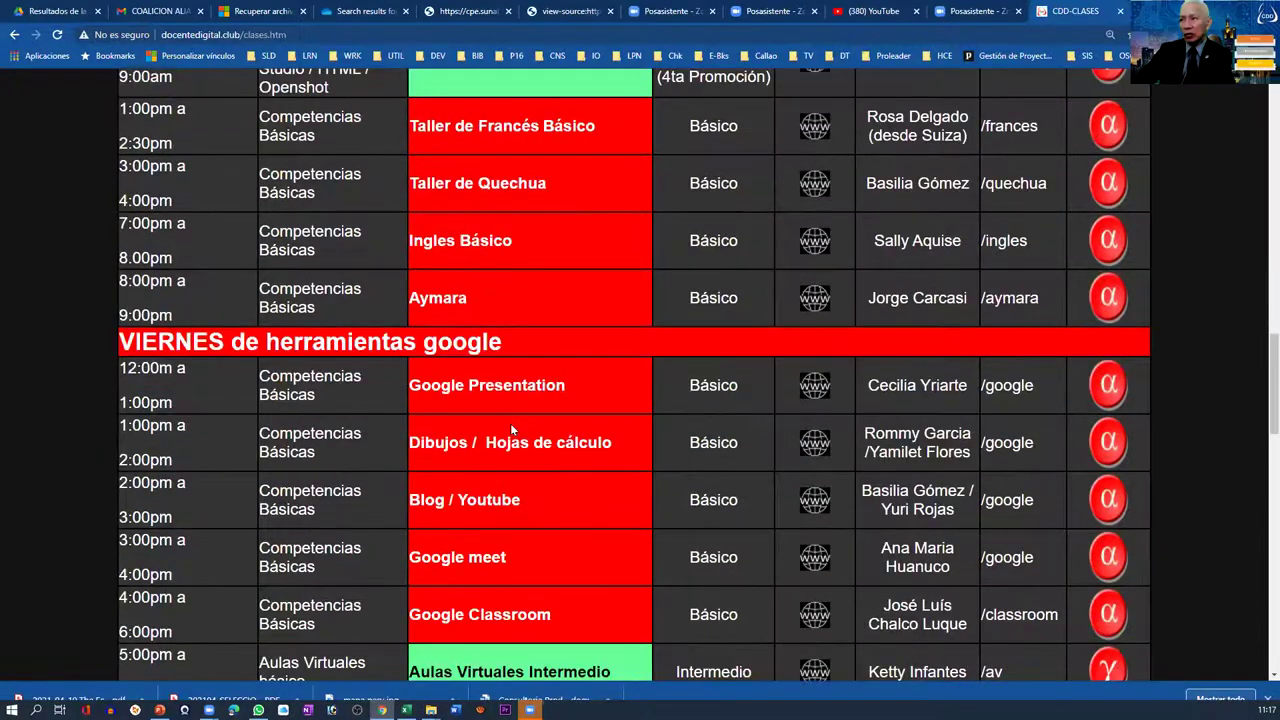
{"action": "scroll", "coordinate": [510, 423], "scroll_direction": "down", "scroll_amount": 1}
{"action": "scroll", "coordinate": [510, 423], "scroll_direction": "down", "scroll_amount": 1}
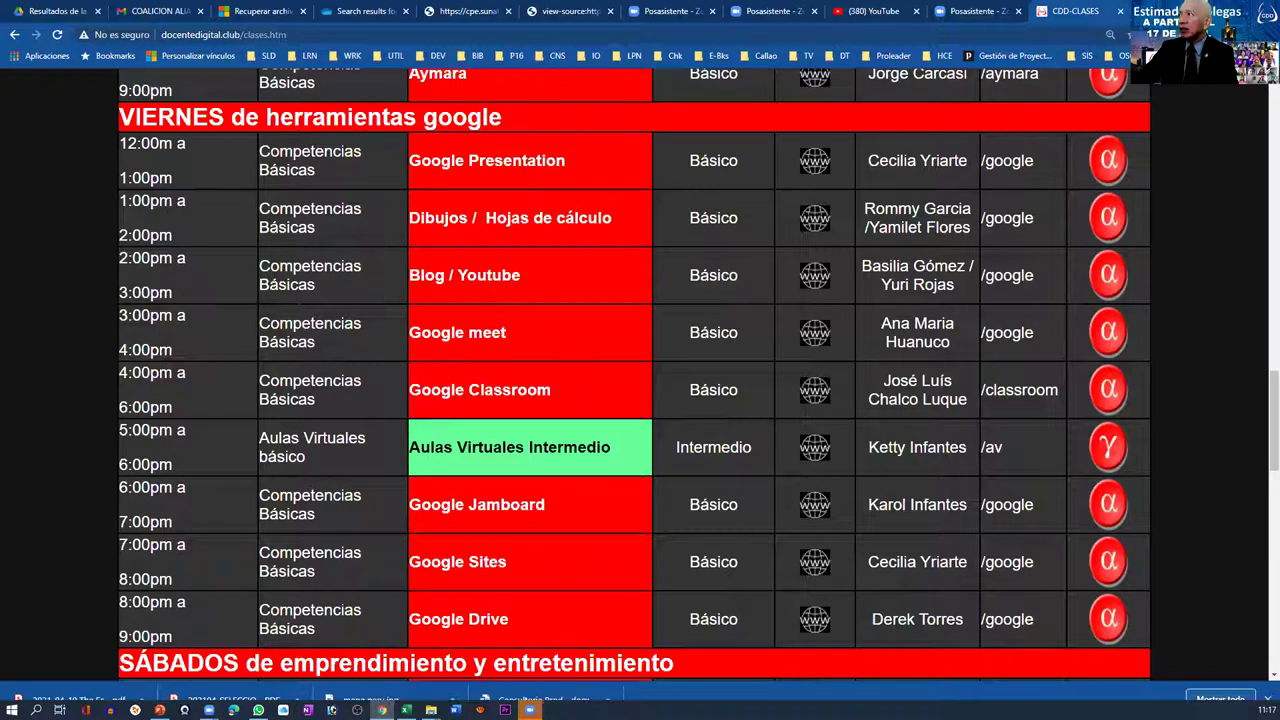
- In a new browser tab, open Documentos from the Google apps grid
{"action": "left_click", "coordinate": [1135, 11]}
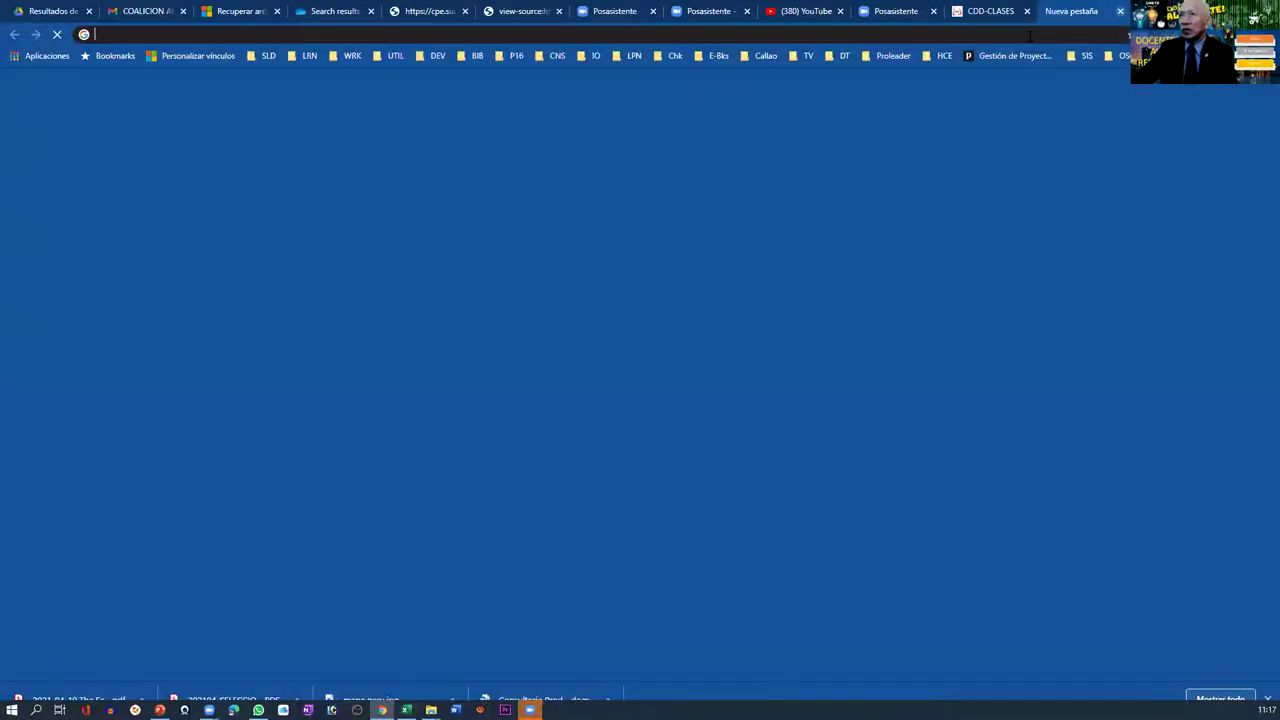
{"action": "left_click", "coordinate": [1030, 36]}
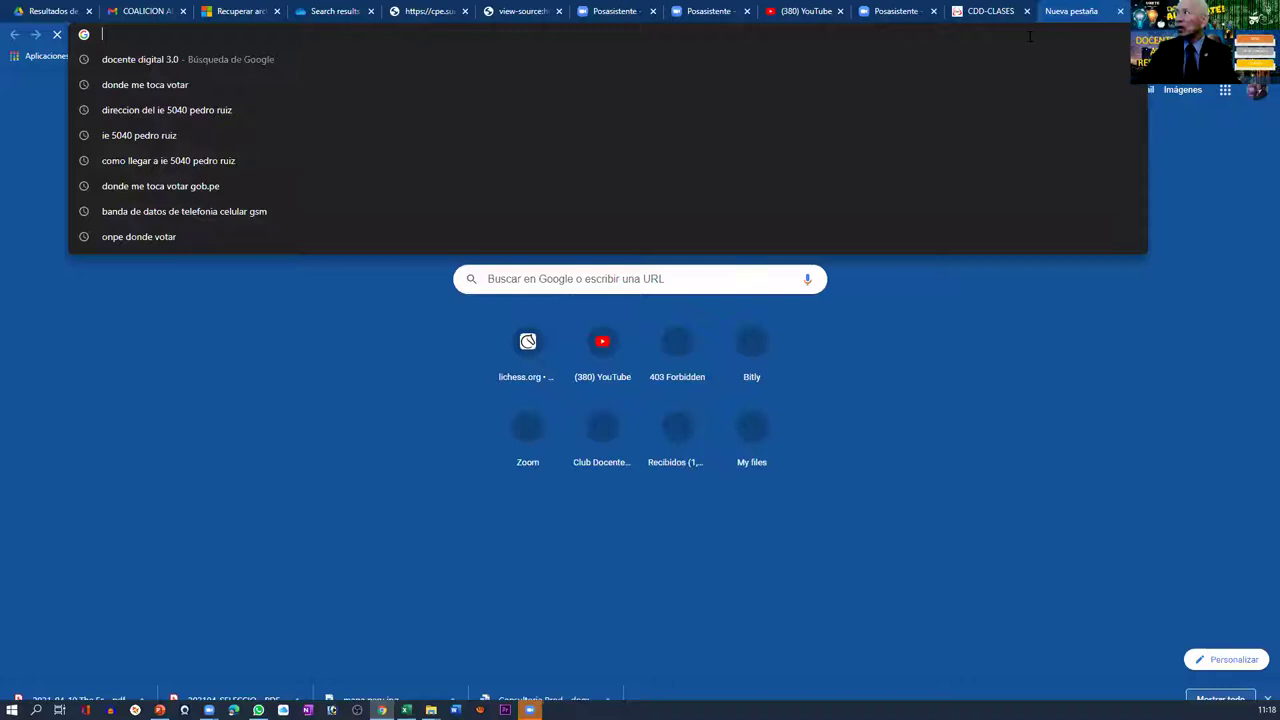
{"action": "left_click", "coordinate": [1185, 176]}
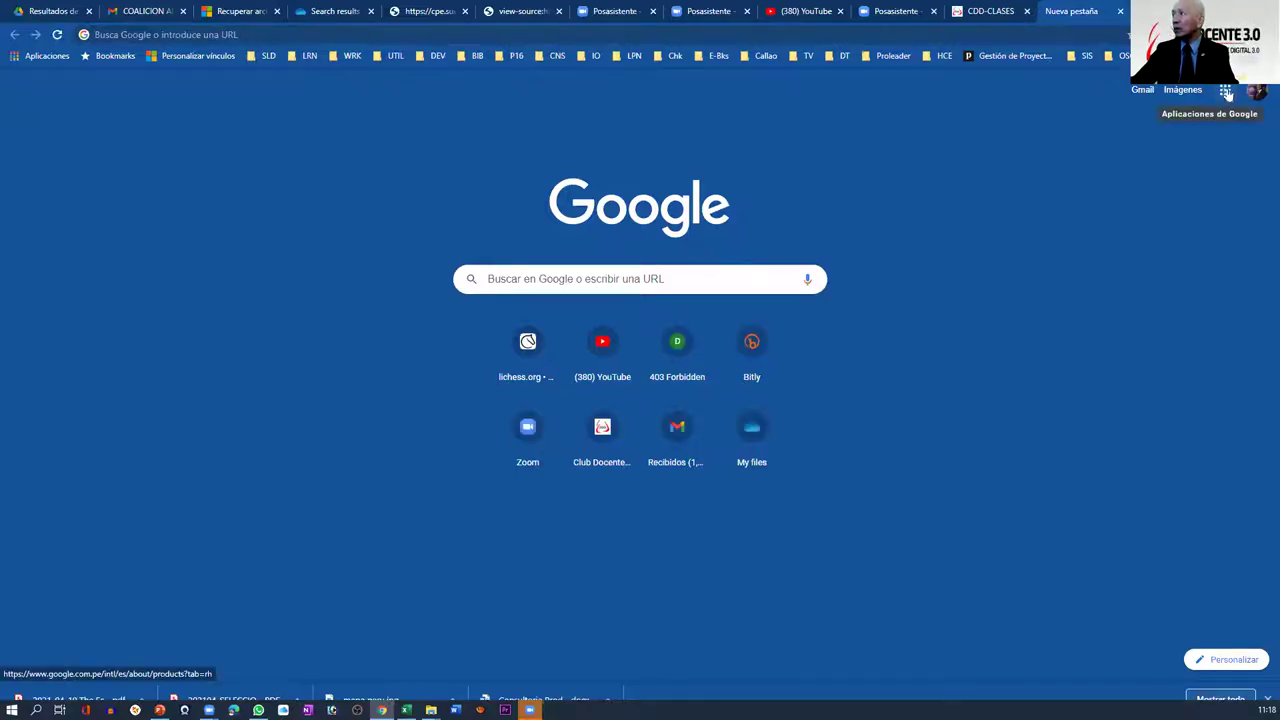
{"action": "left_click", "coordinate": [1225, 93]}
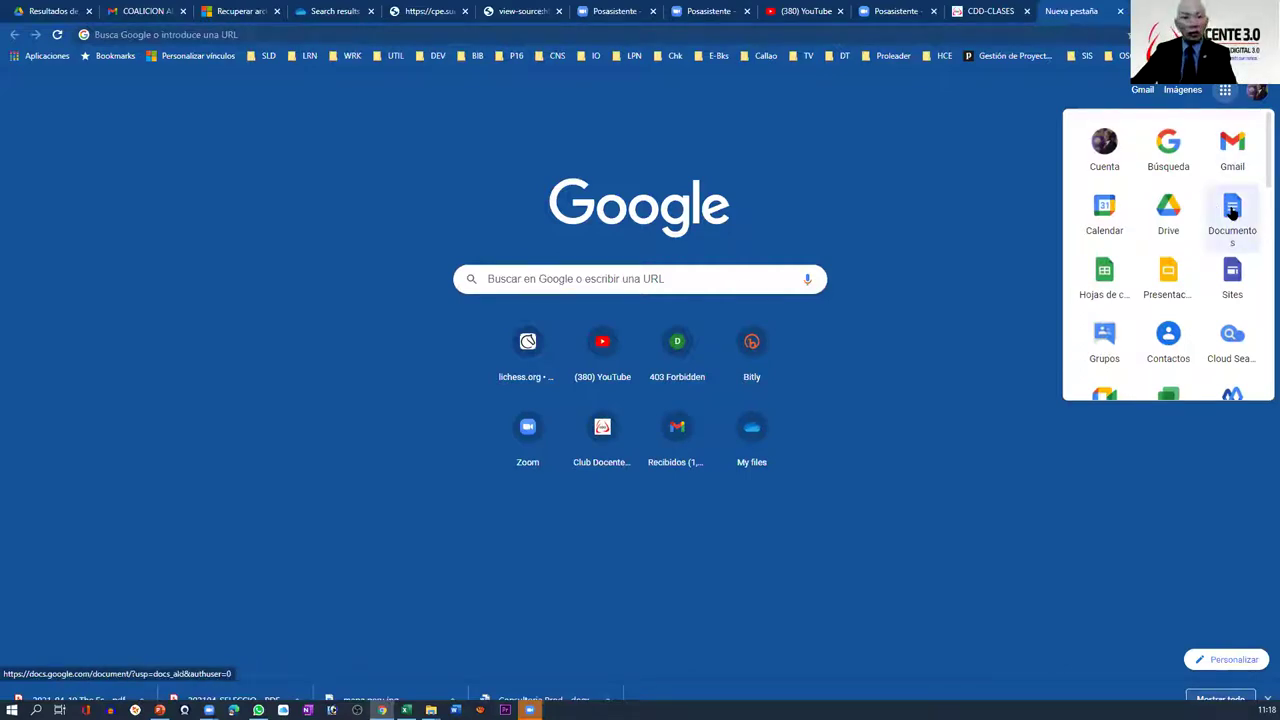
{"action": "left_click", "coordinate": [1232, 210]}
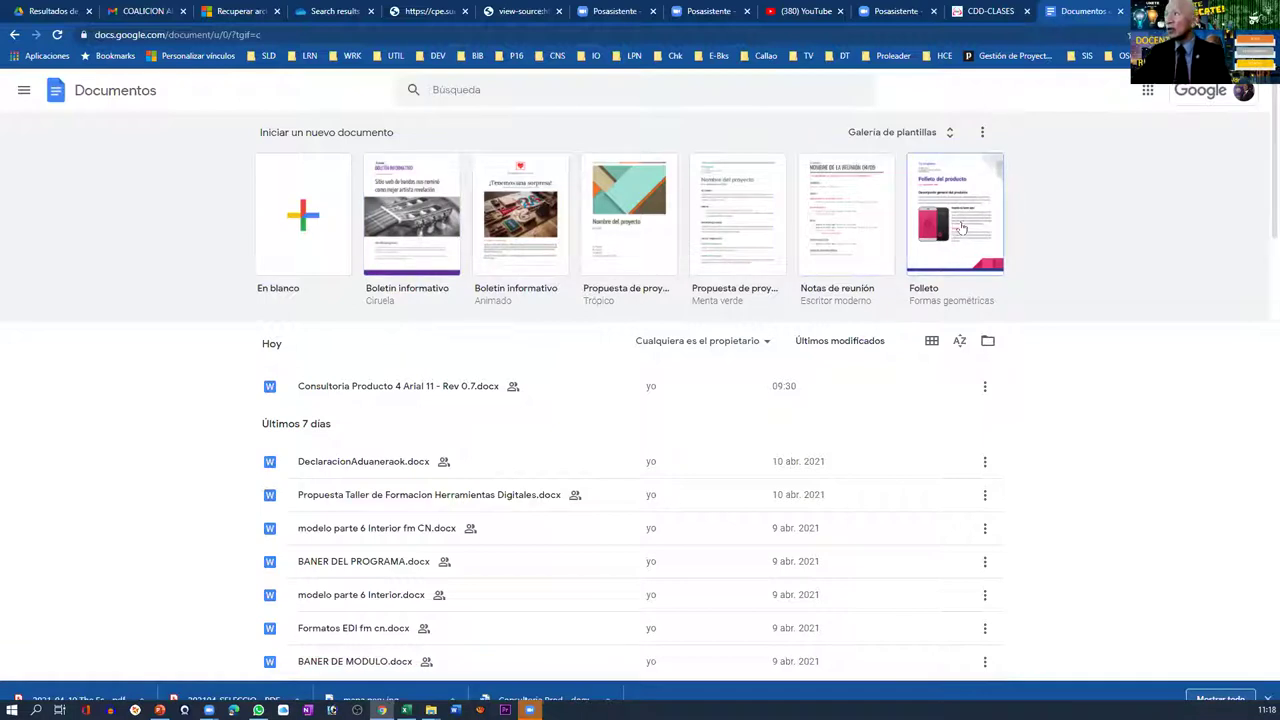
- Start a new document from the Folleto template and open its Compartir dialog
{"action": "left_click", "coordinate": [647, 384]}
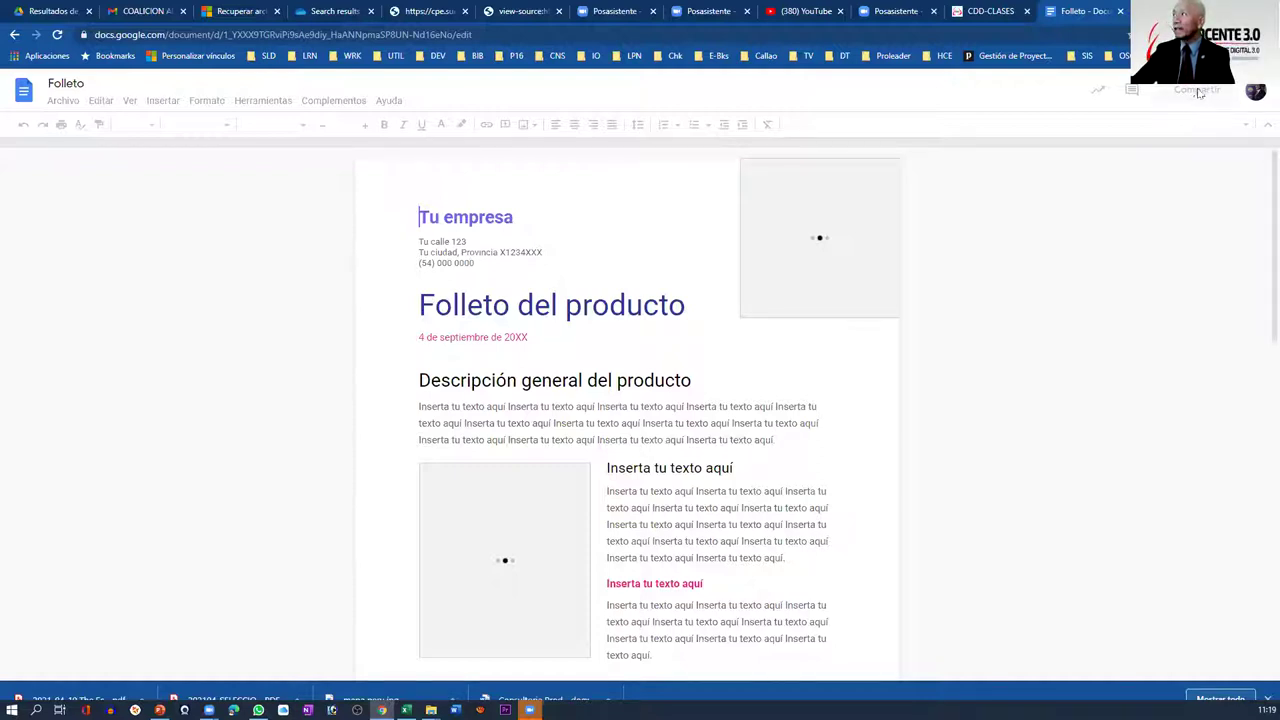
{"action": "left_click", "coordinate": [1199, 92]}
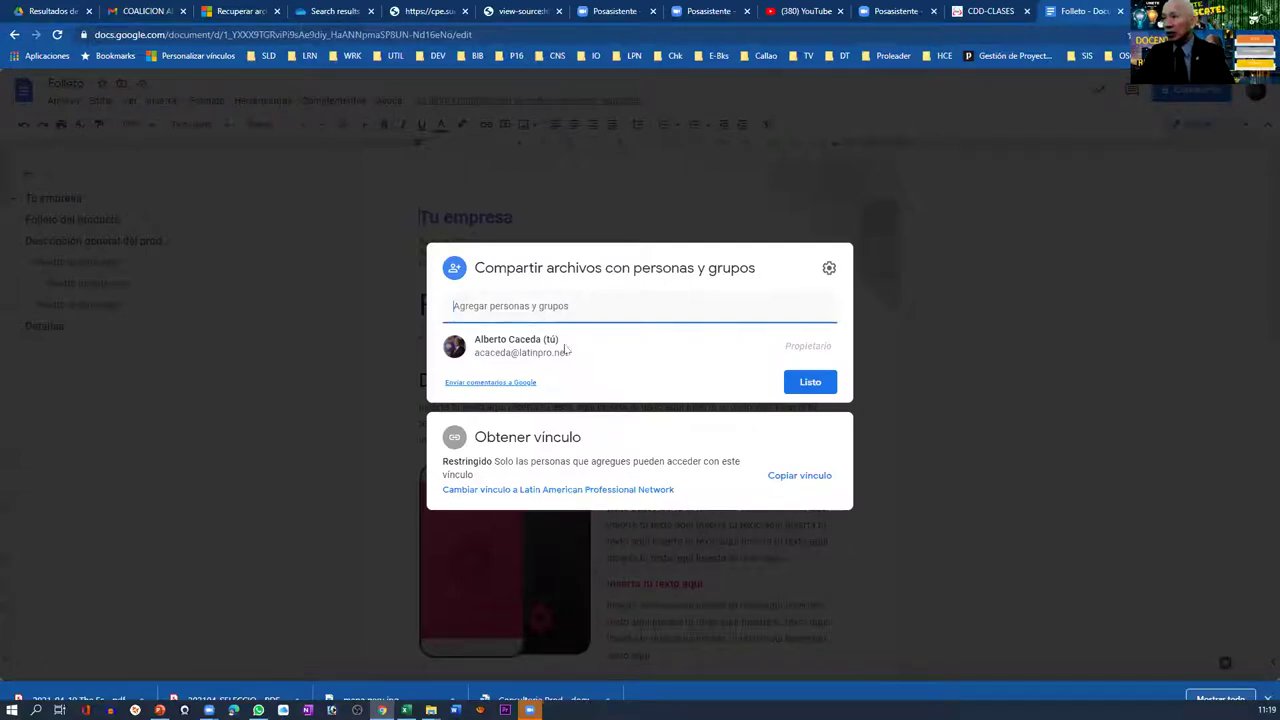
- Add the collaborator's contact with Editor access and send the share invitation
{"action": "left_click", "coordinate": [494, 307]}
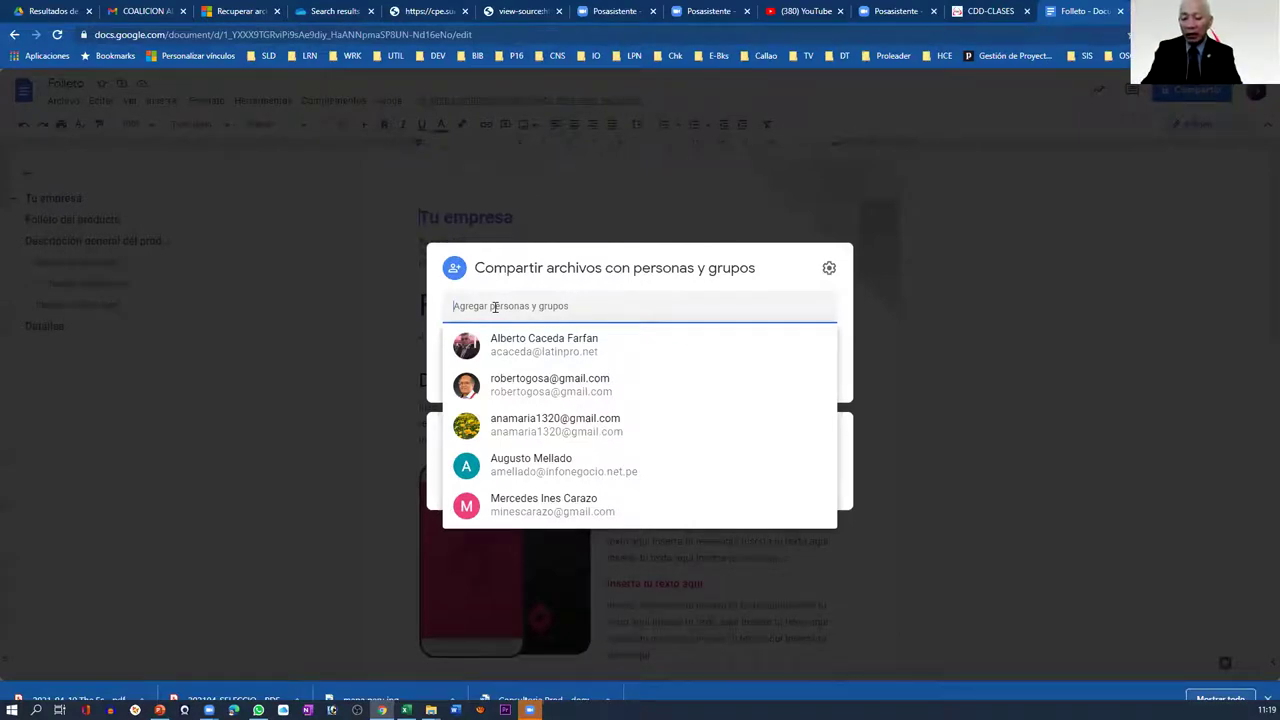
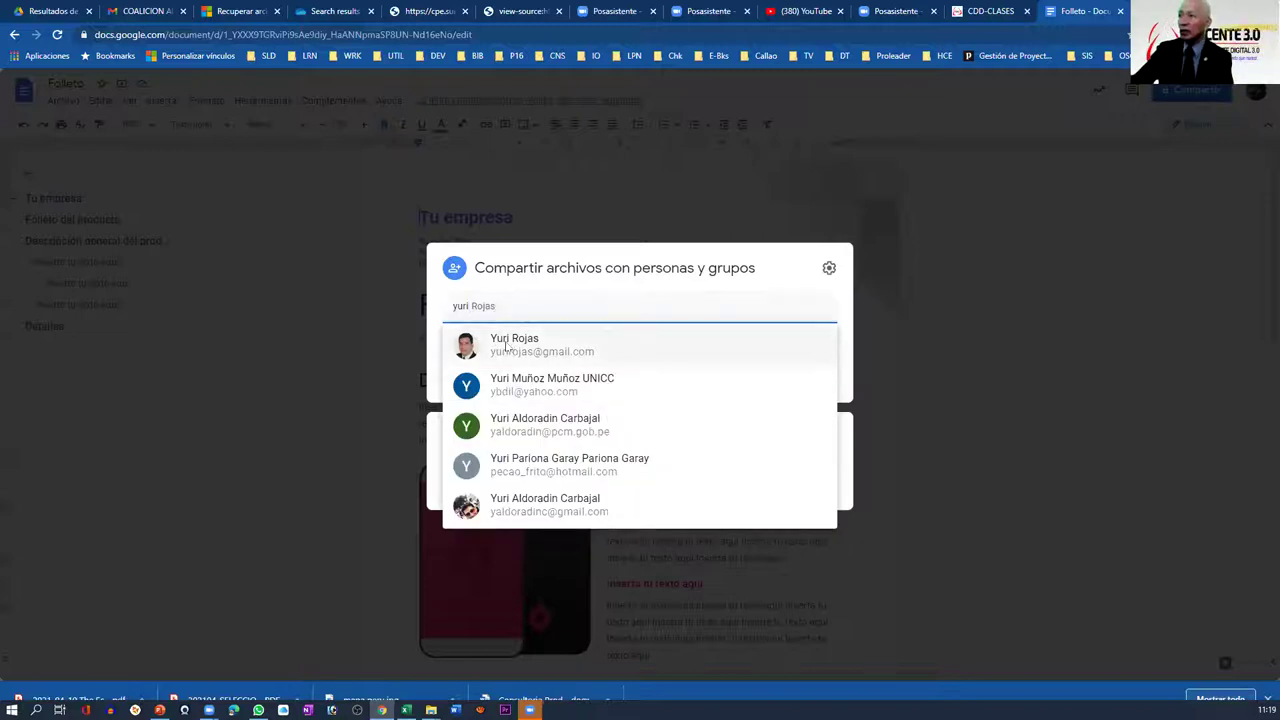
{"action": "left_click", "coordinate": [507, 346]}
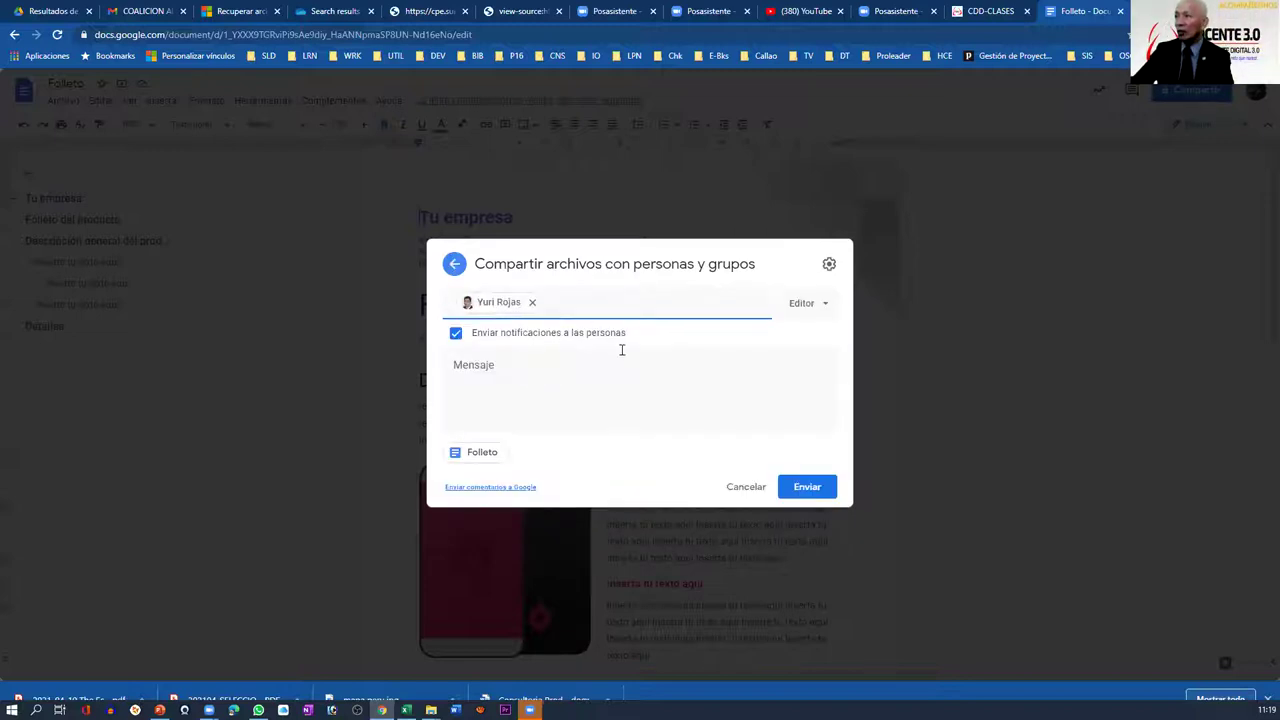
{"action": "left_click", "coordinate": [826, 303]}
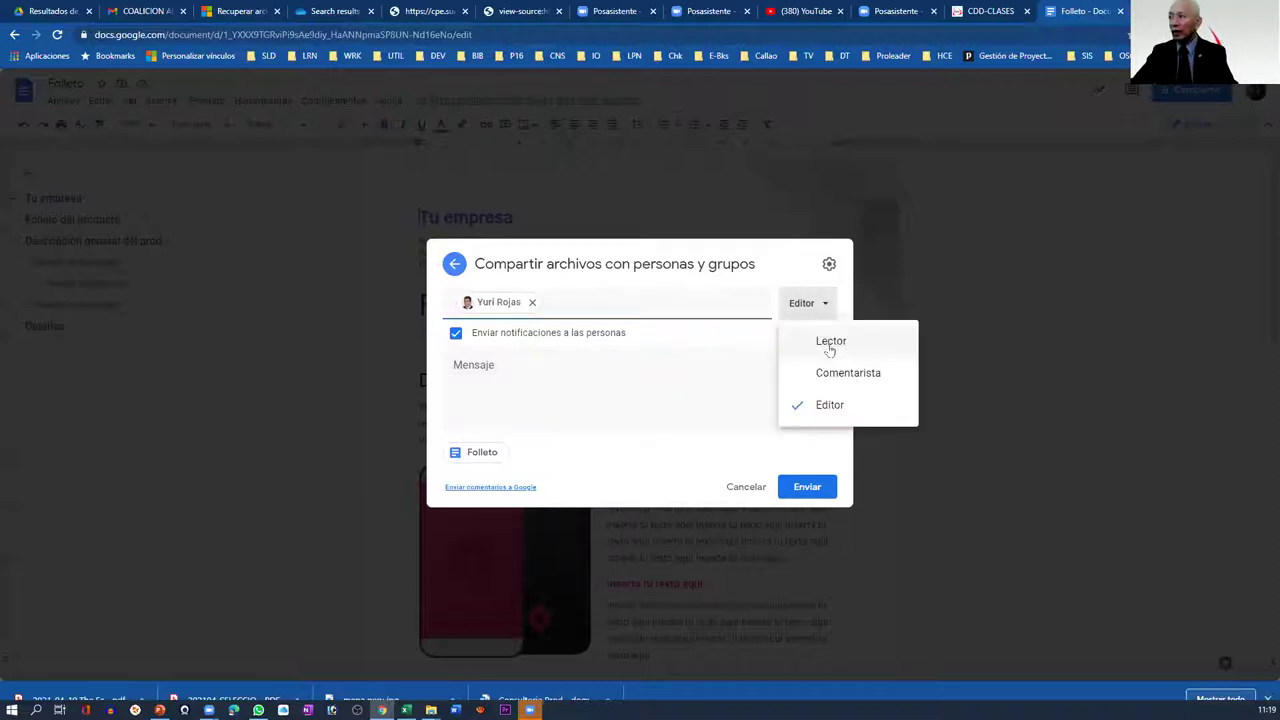
{"action": "left_click", "coordinate": [830, 343]}
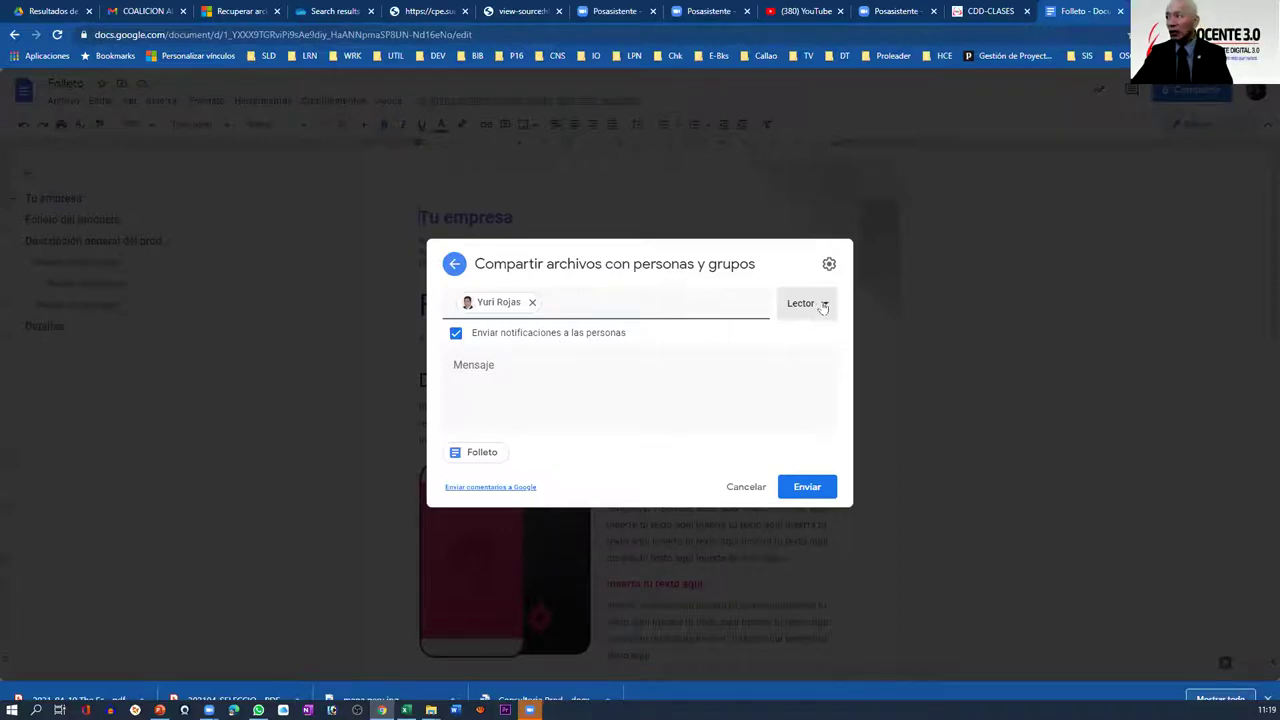
{"action": "left_click", "coordinate": [820, 305]}
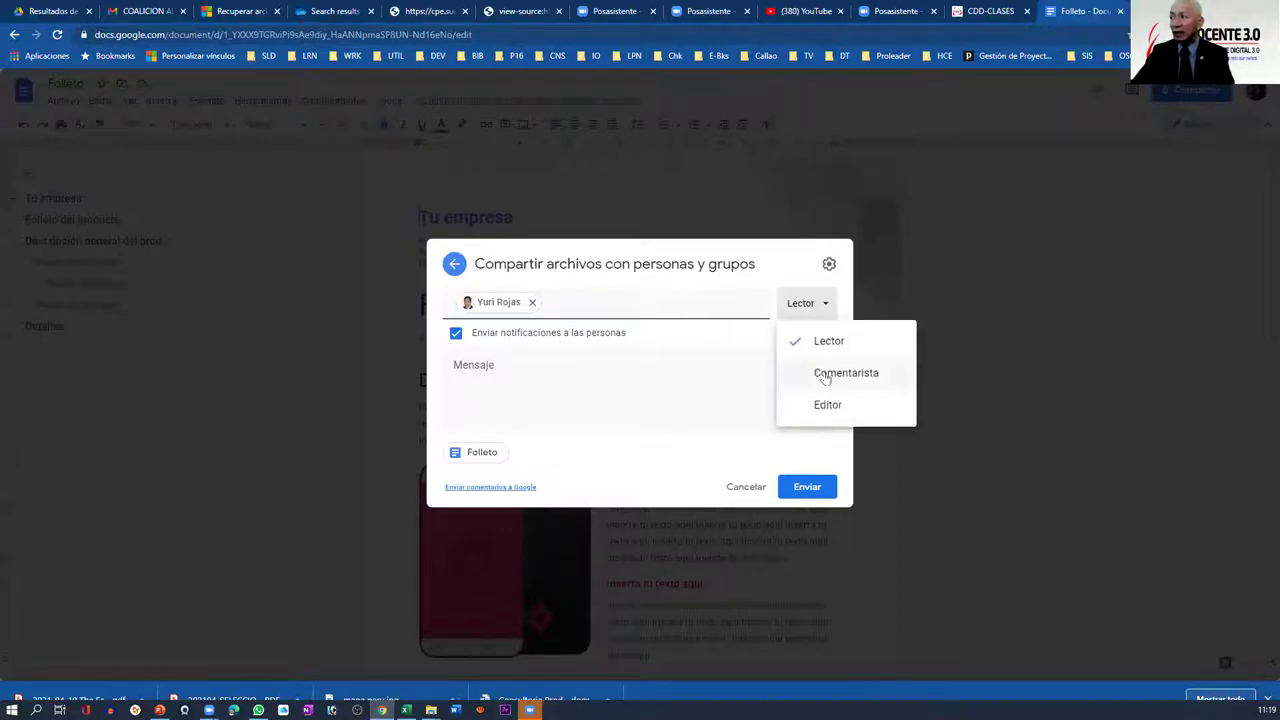
{"action": "left_click", "coordinate": [823, 373]}
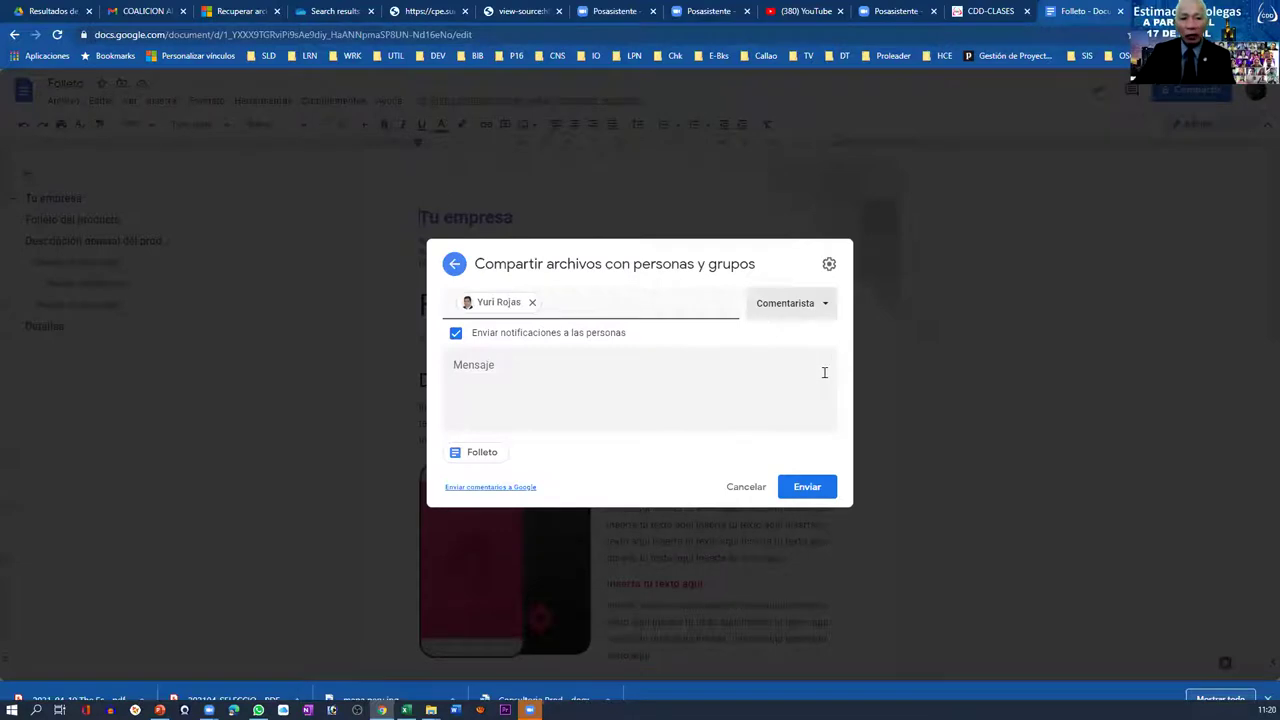
{"action": "left_click", "coordinate": [818, 306]}
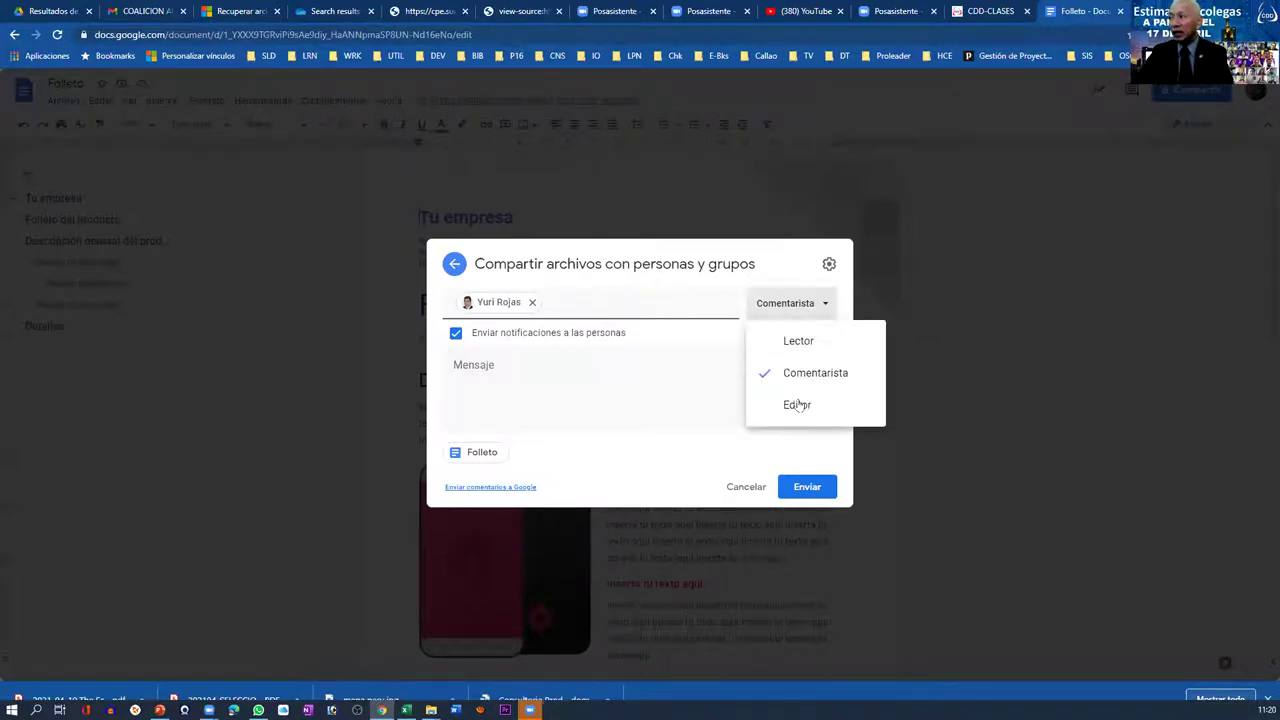
{"action": "left_click", "coordinate": [799, 401]}
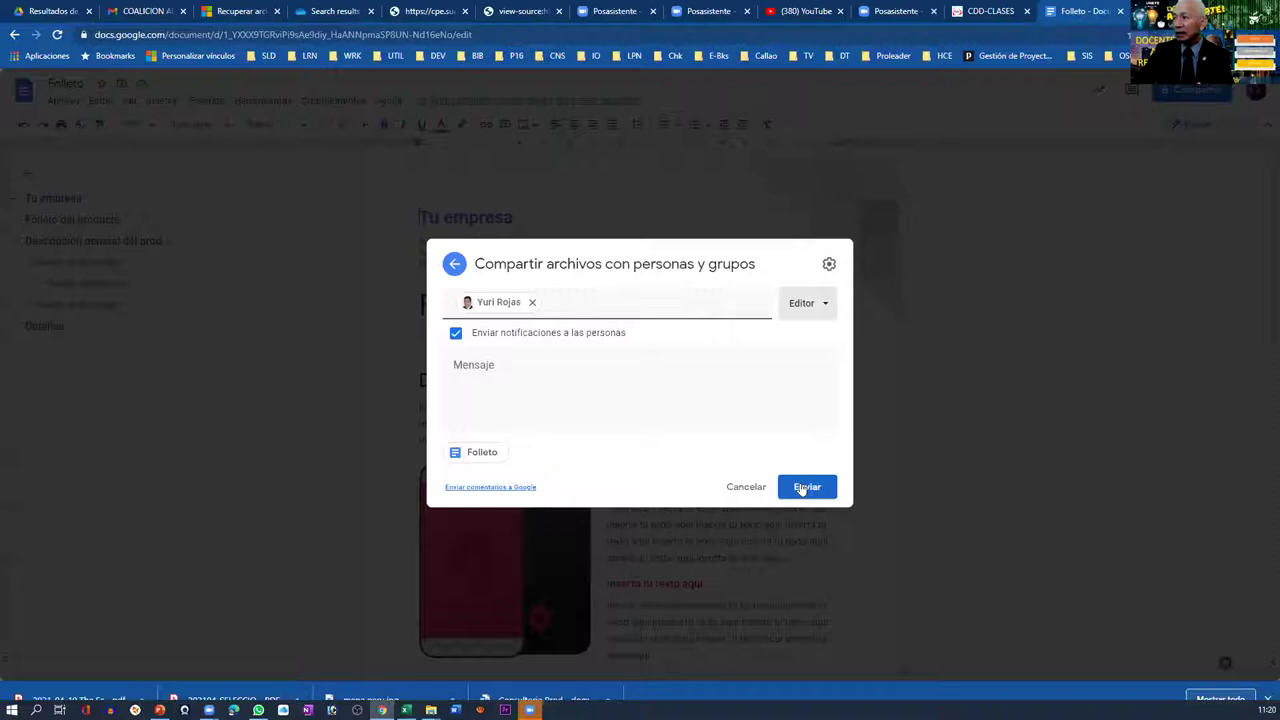
{"action": "left_click", "coordinate": [801, 487]}
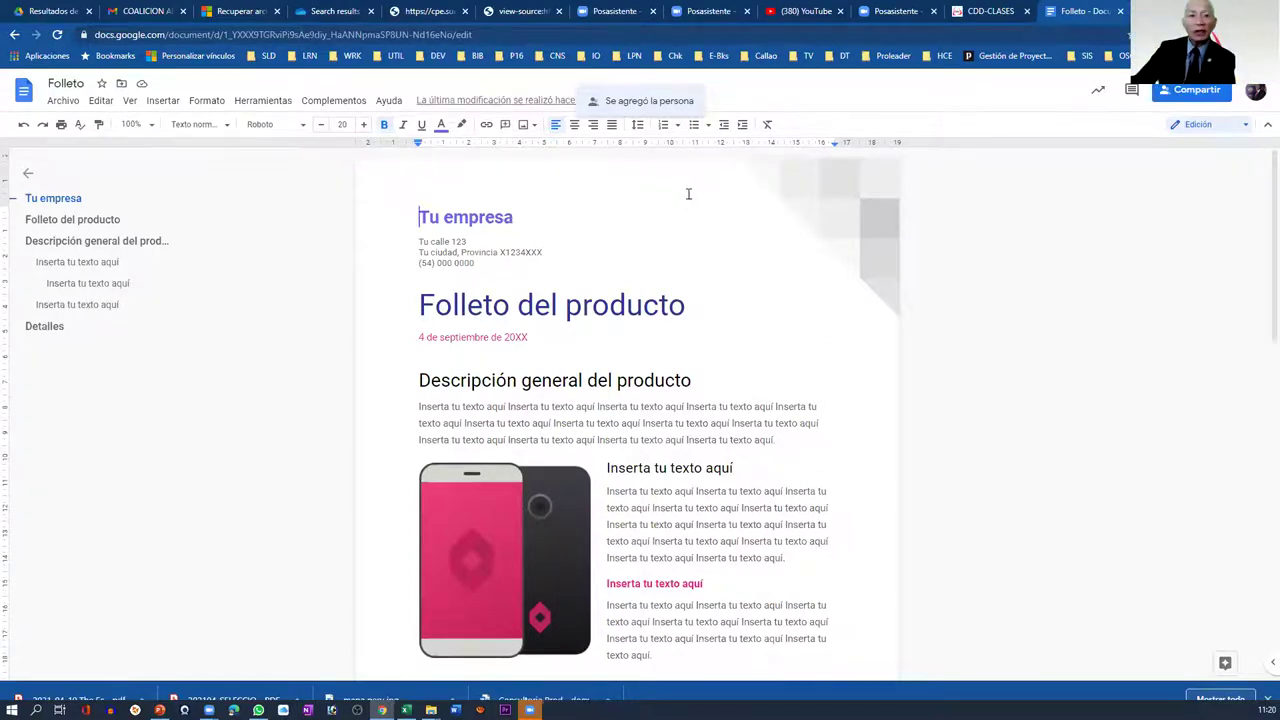
- Select the full body paragraph under 'Descripción general del producto'
{"action": "left_click", "coordinate": [564, 381]}
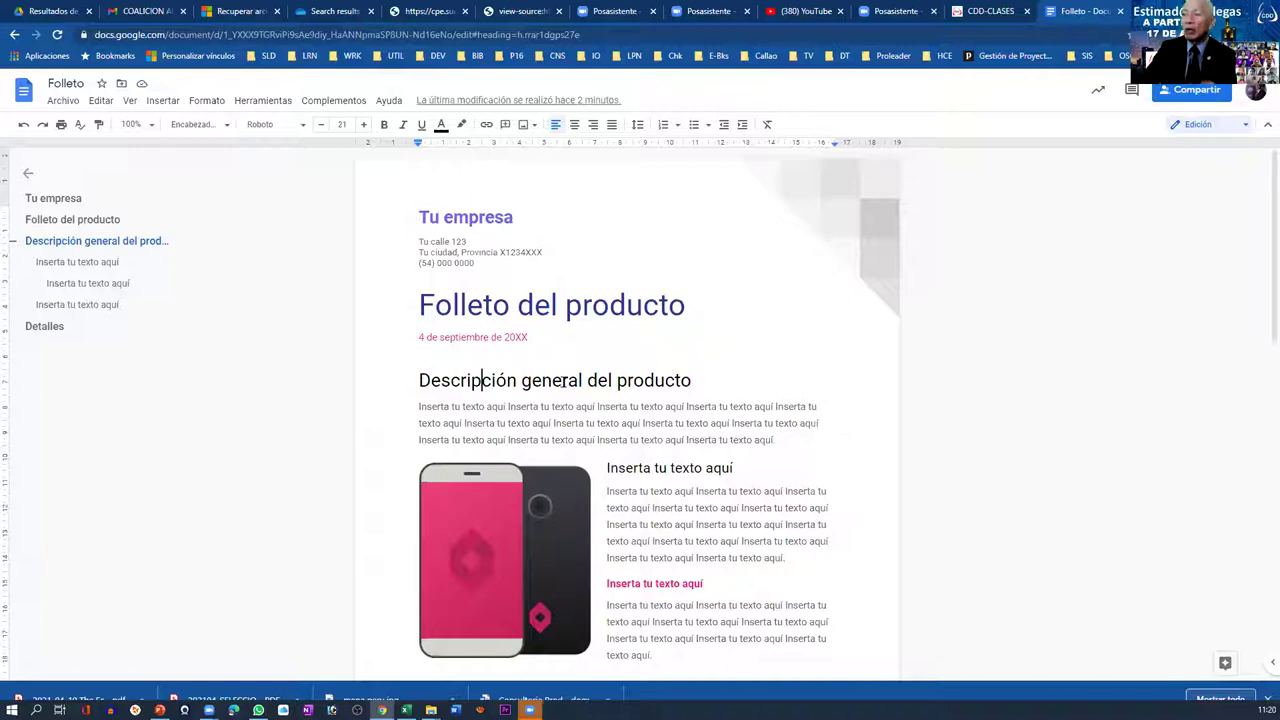
{"action": "left_click", "coordinate": [431, 415]}
{"action": "left_click", "coordinate": [420, 408]}
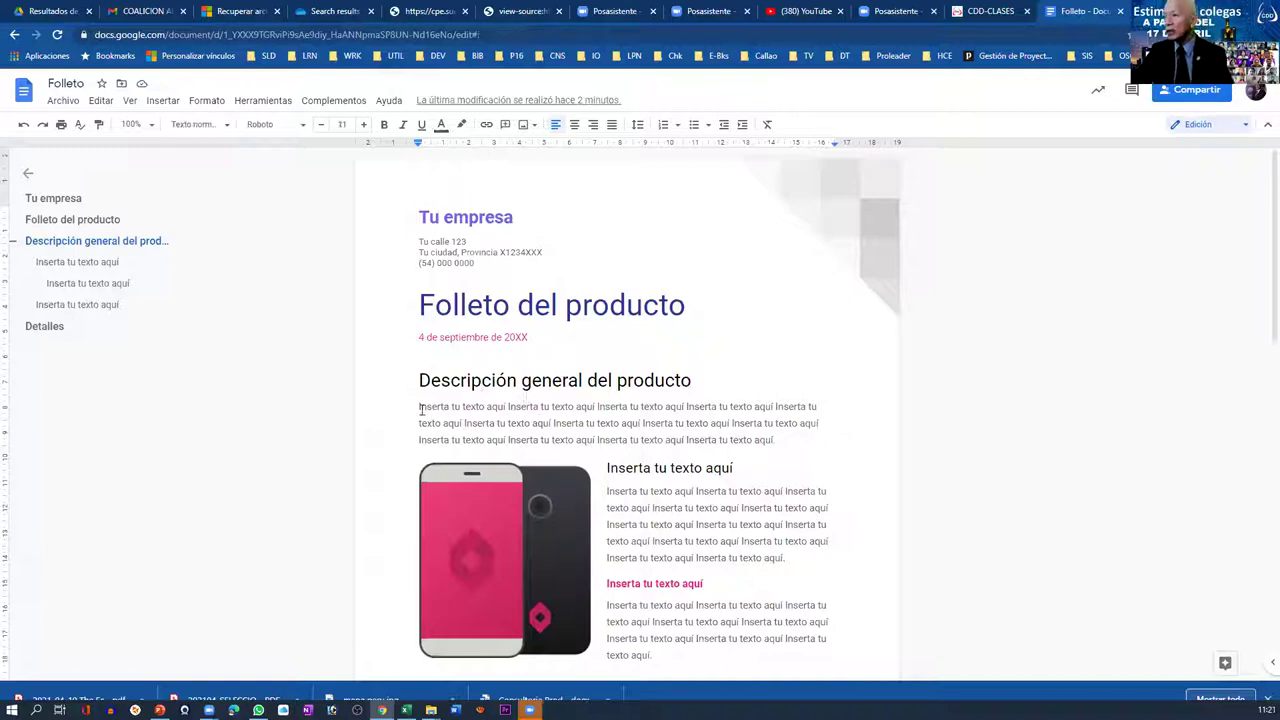
{"action": "left_click", "coordinate": [778, 441], "text": "shift"}
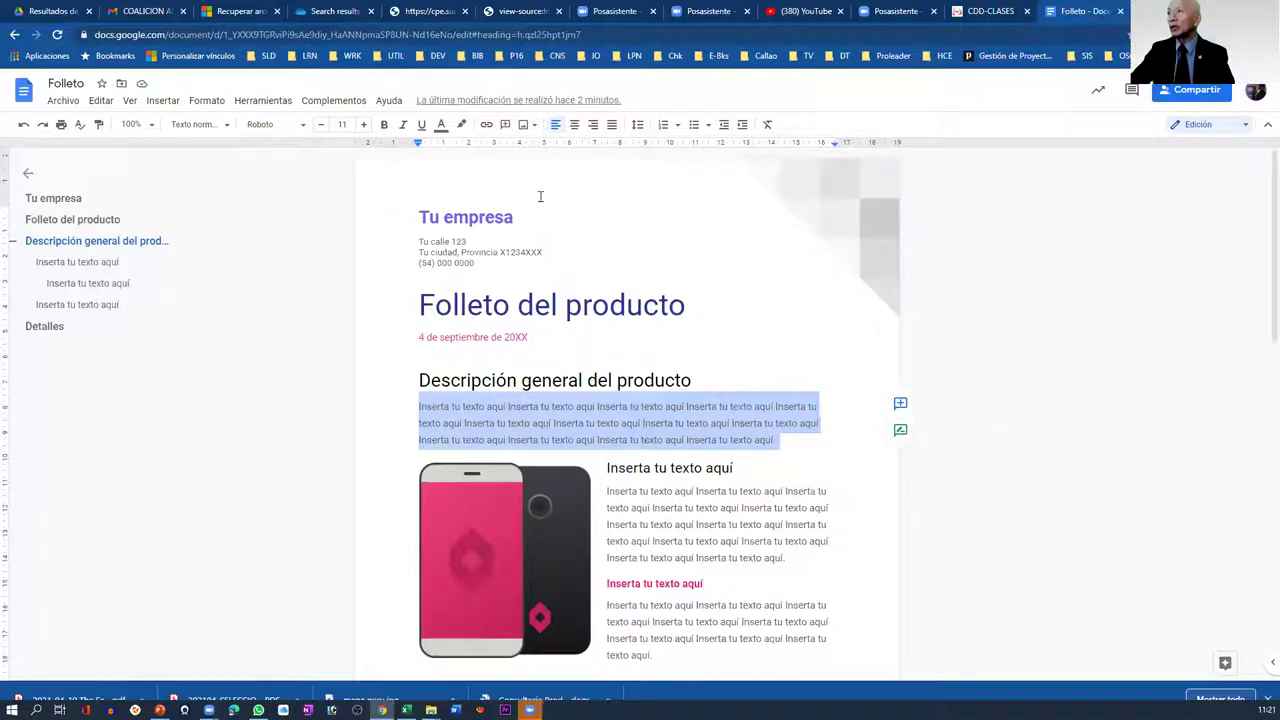
- Comment on the overview paragraph asking the collaborator to consider the 2021 plans discussed in the meeting
{"action": "left_click", "coordinate": [505, 126]}
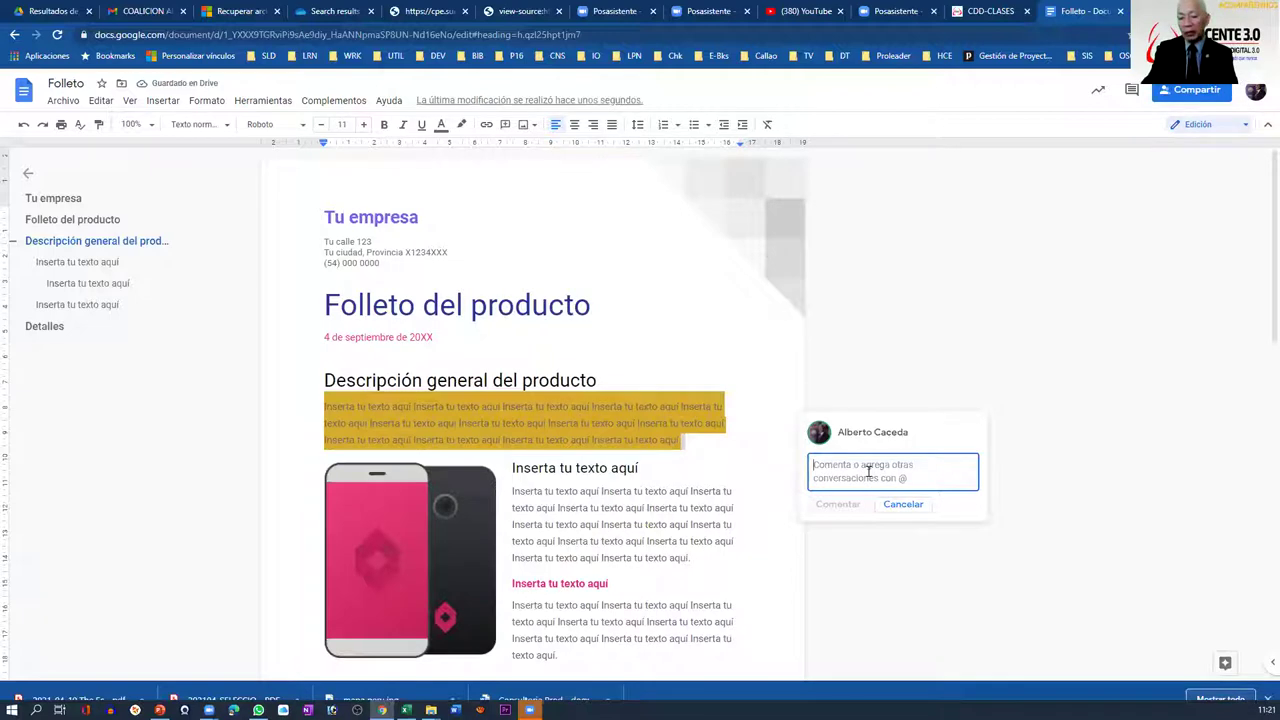
{"action": "type", "text": "Gladys considera los plane"}
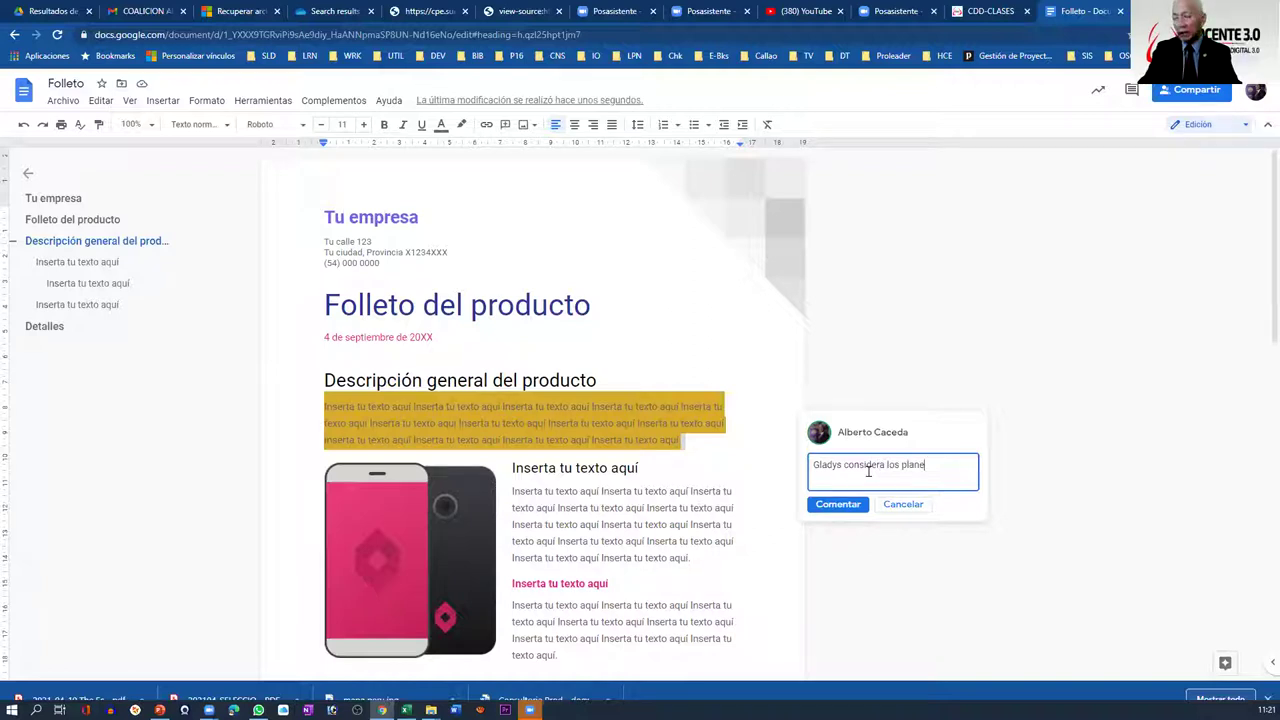
{"action": "type", "text": "s 2021 conve"}
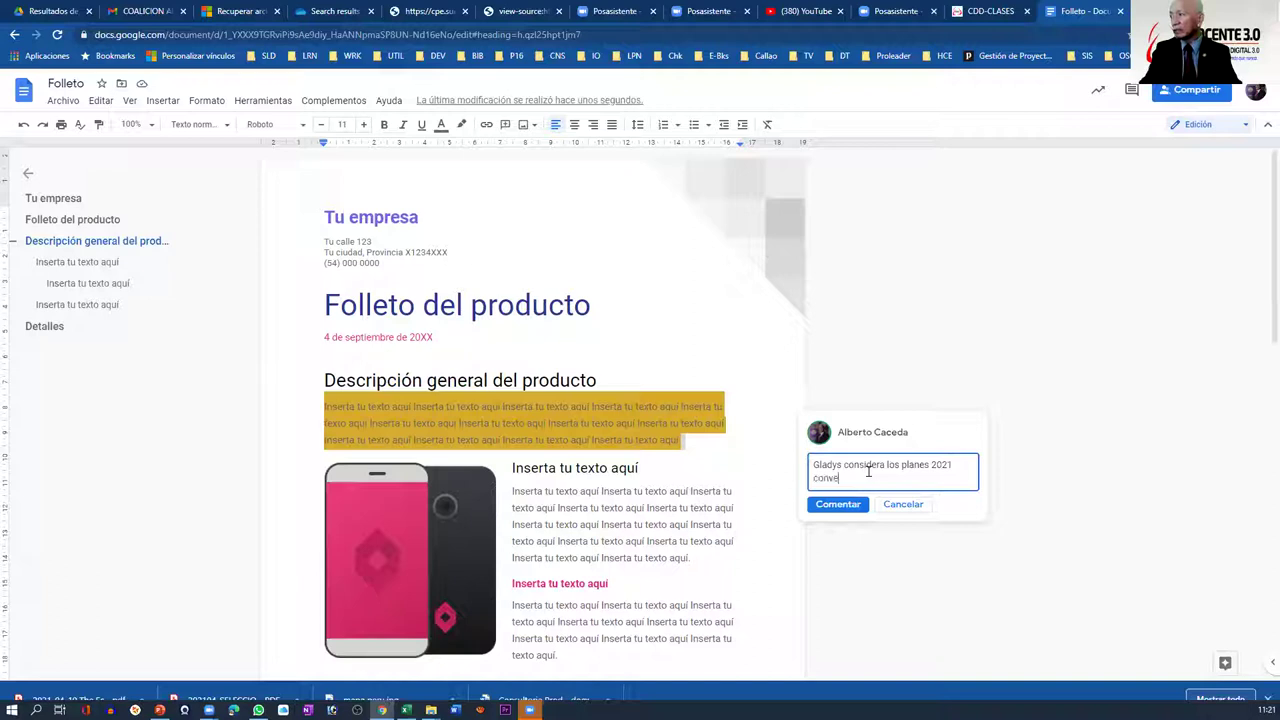
{"action": "type", "text": "rs"}
{"action": "key", "text": "BackSpace"}
{"action": "type", "text": "ados en reunión"}
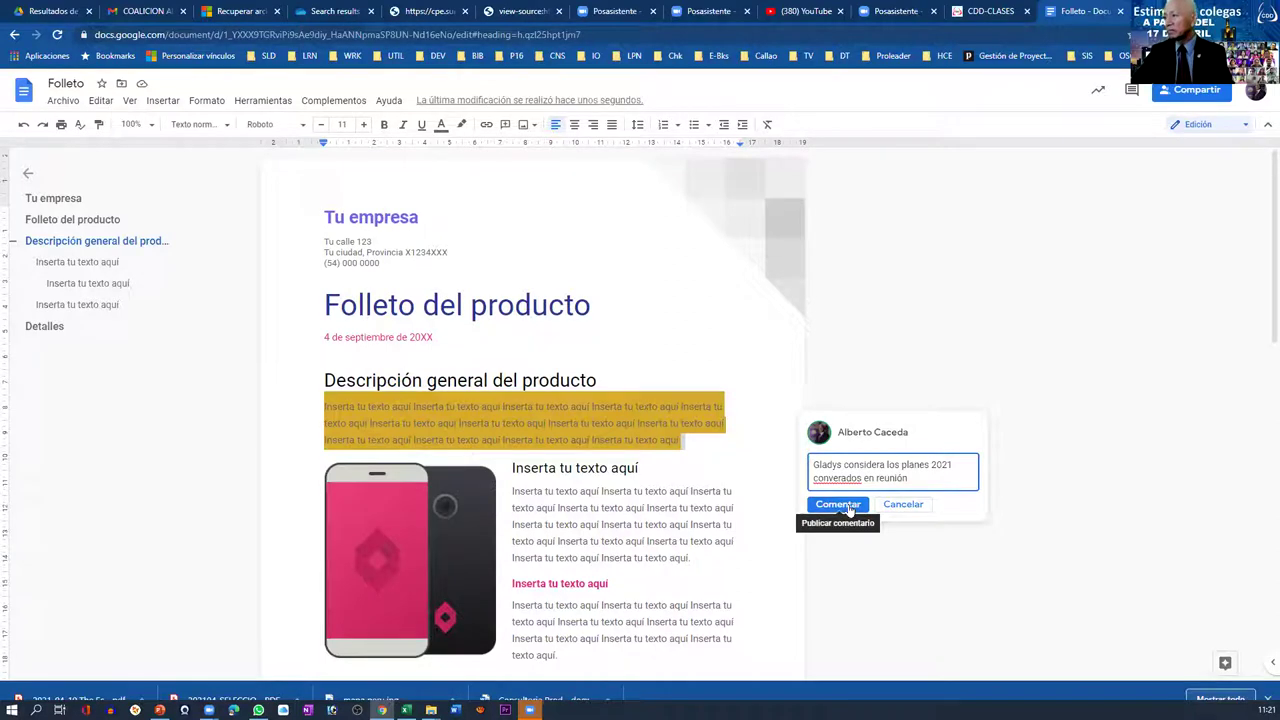
{"action": "left_click", "coordinate": [837, 505]}
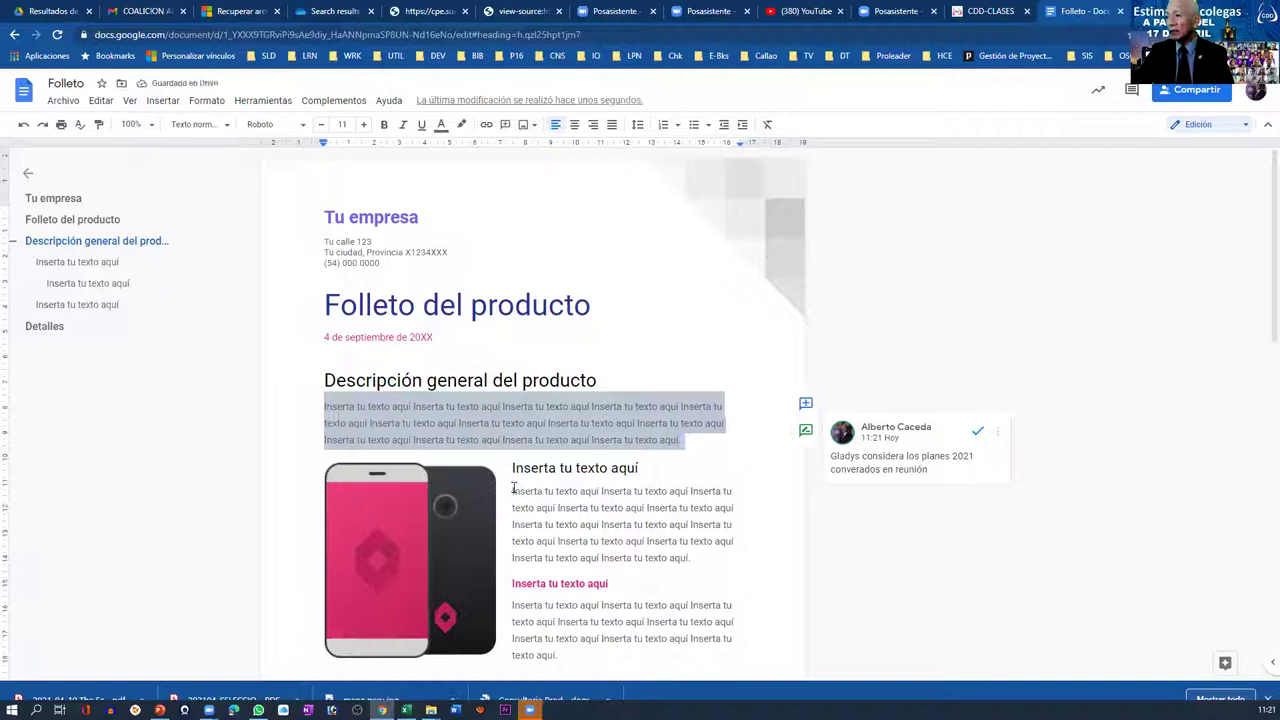
{"action": "triple_click", "coordinate": [700, 555]}
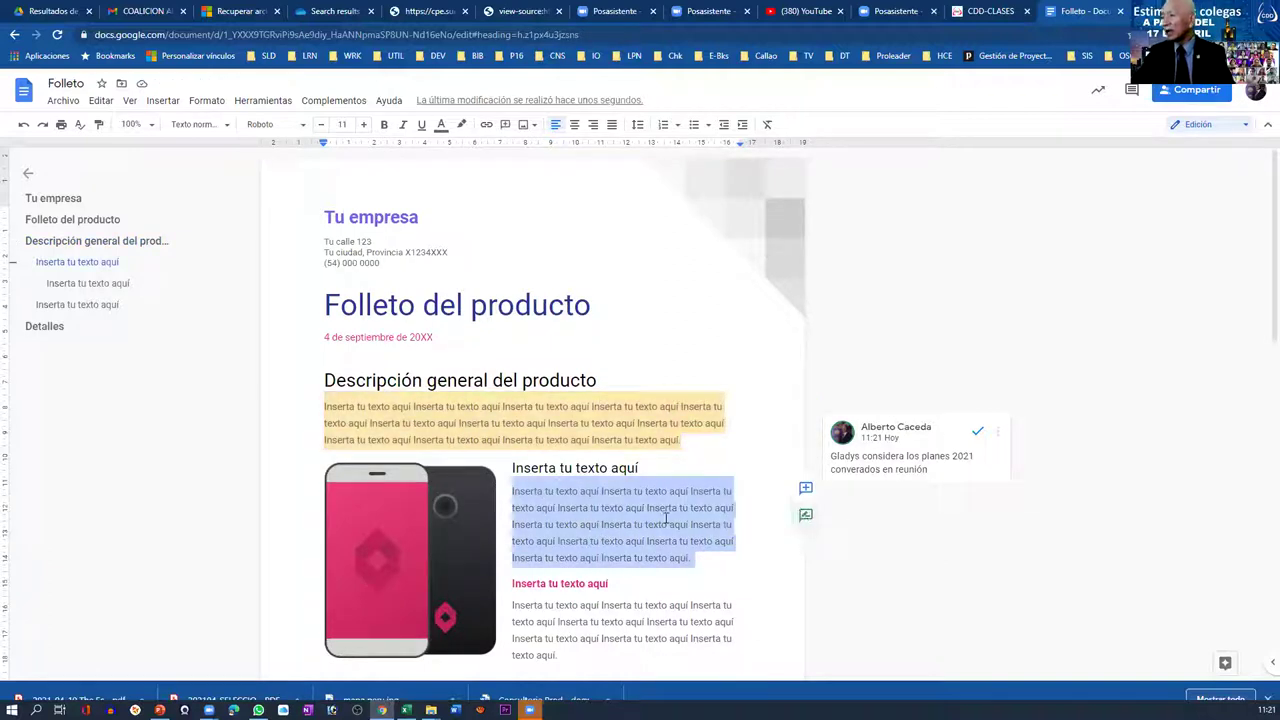
- Comment on the phone-image paragraph telling the collaborator to 'poner primero el Nombramiento'
{"action": "left_click", "coordinate": [806, 487]}
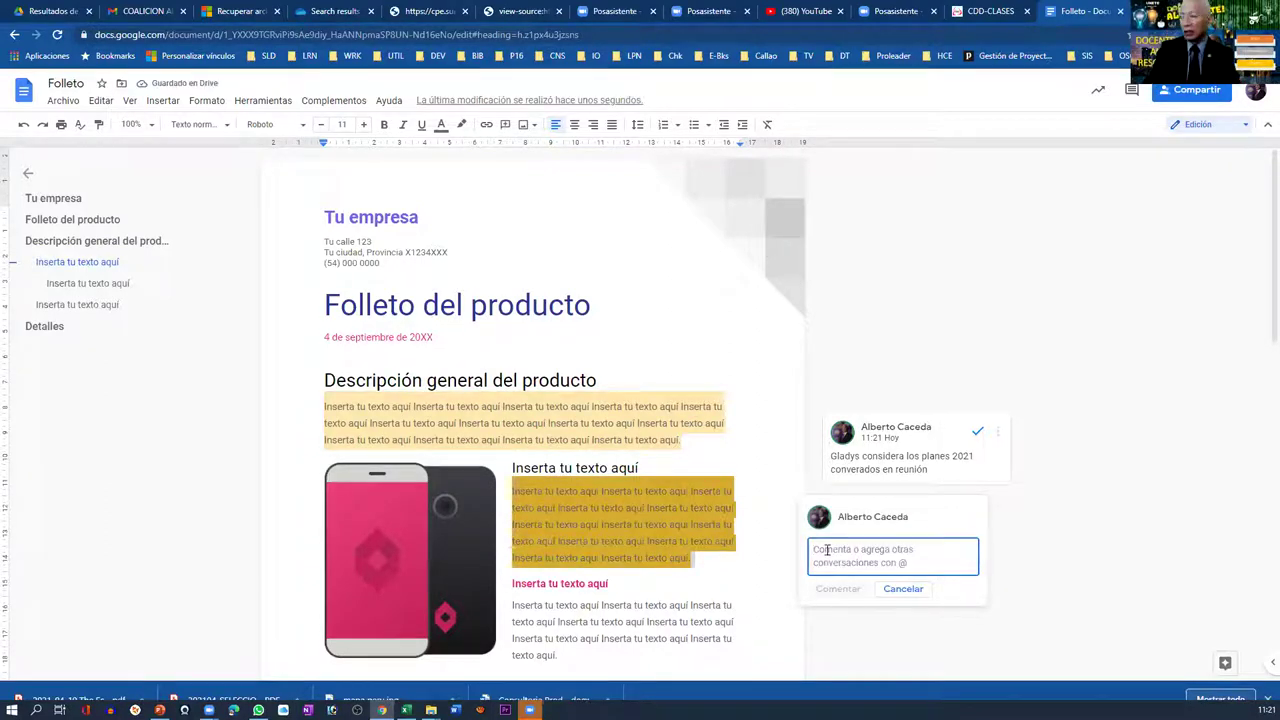
{"action": "type", "text": "Jos"}
{"action": "type", "text": "é "}
{"action": "type", "text": "p"}
{"action": "type", "text": "ron p"}
{"action": "key", "text": "BackSpace"}
{"action": "key", "text": "BackSpace"}
{"action": "key", "text": "BackSpace"}
{"action": "key", "text": "BackSpace"}
{"action": "key", "text": "BackSpace"}
{"action": "type", "text": "oner primero "}
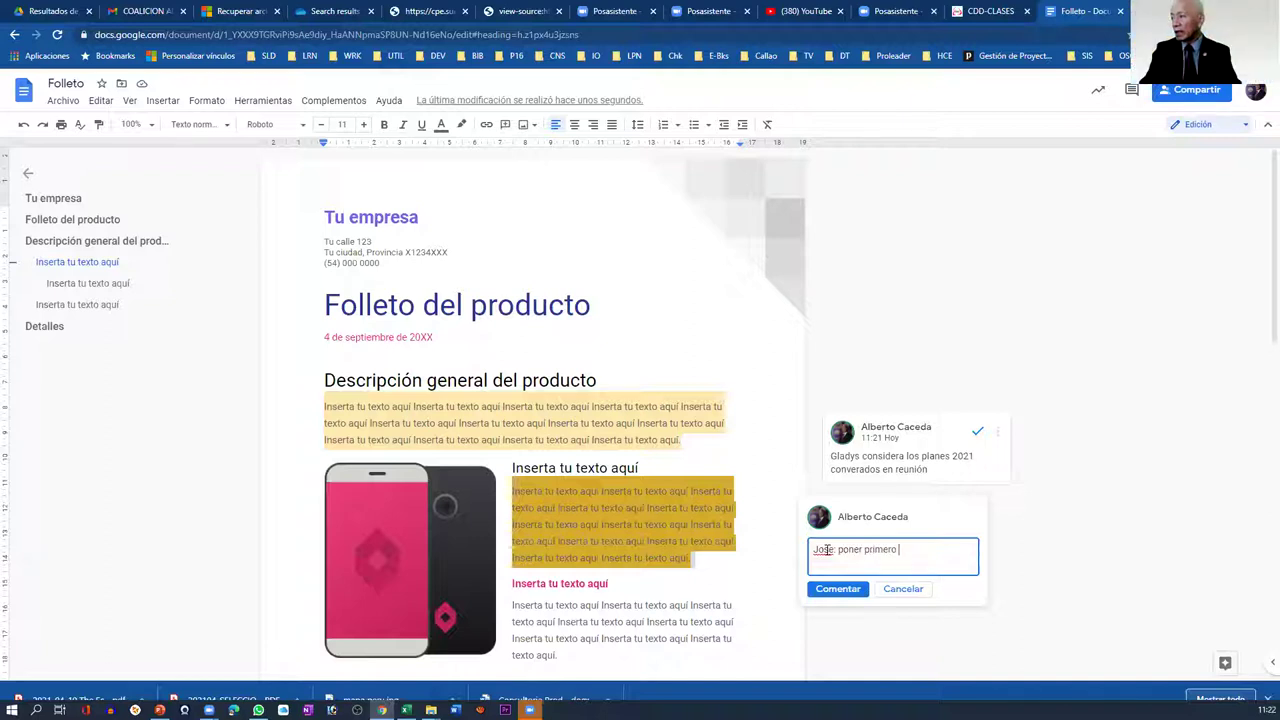
{"action": "type", "text": "el "}
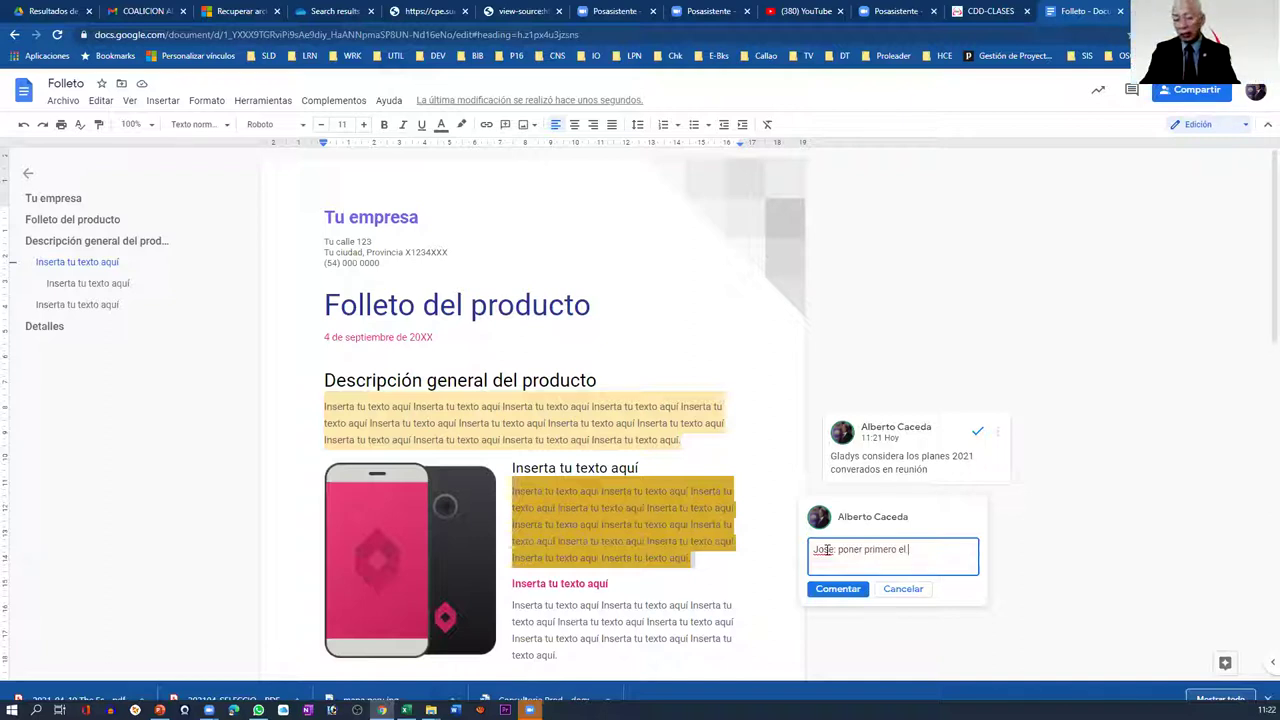
{"action": "type", "text": "Nombr"}
{"action": "type", "text": "e"}
{"action": "type", "text": "mient"}
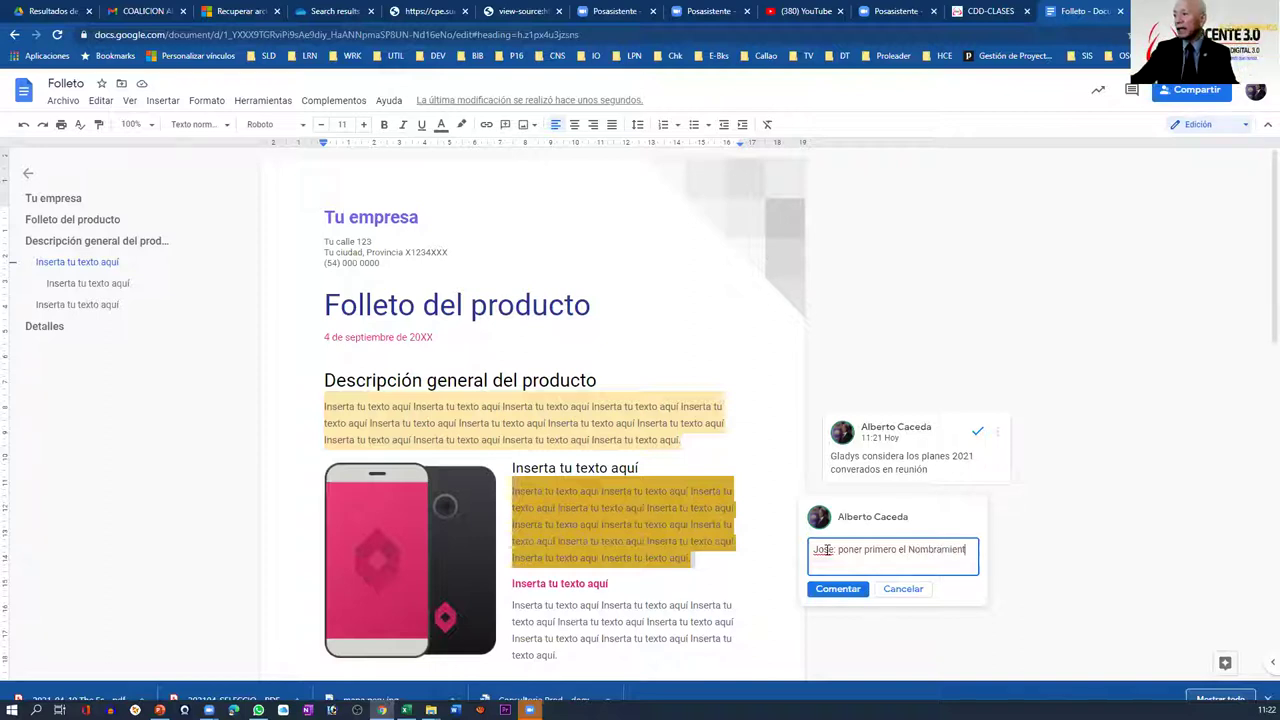
{"action": "left_click", "coordinate": [840, 590]}
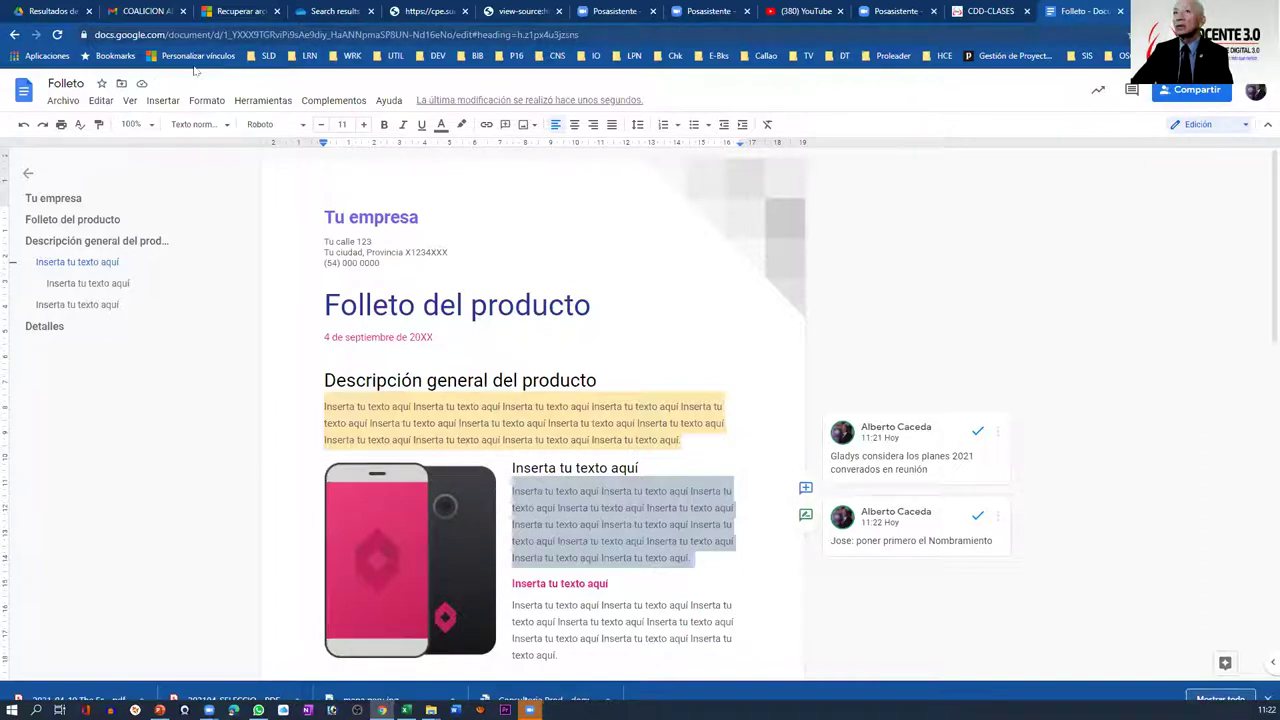
- Switch to the 'Consultoria Producto 4' Drive results tab, briefly back to Folleto, then return
{"action": "left_click", "coordinate": [43, 22]}
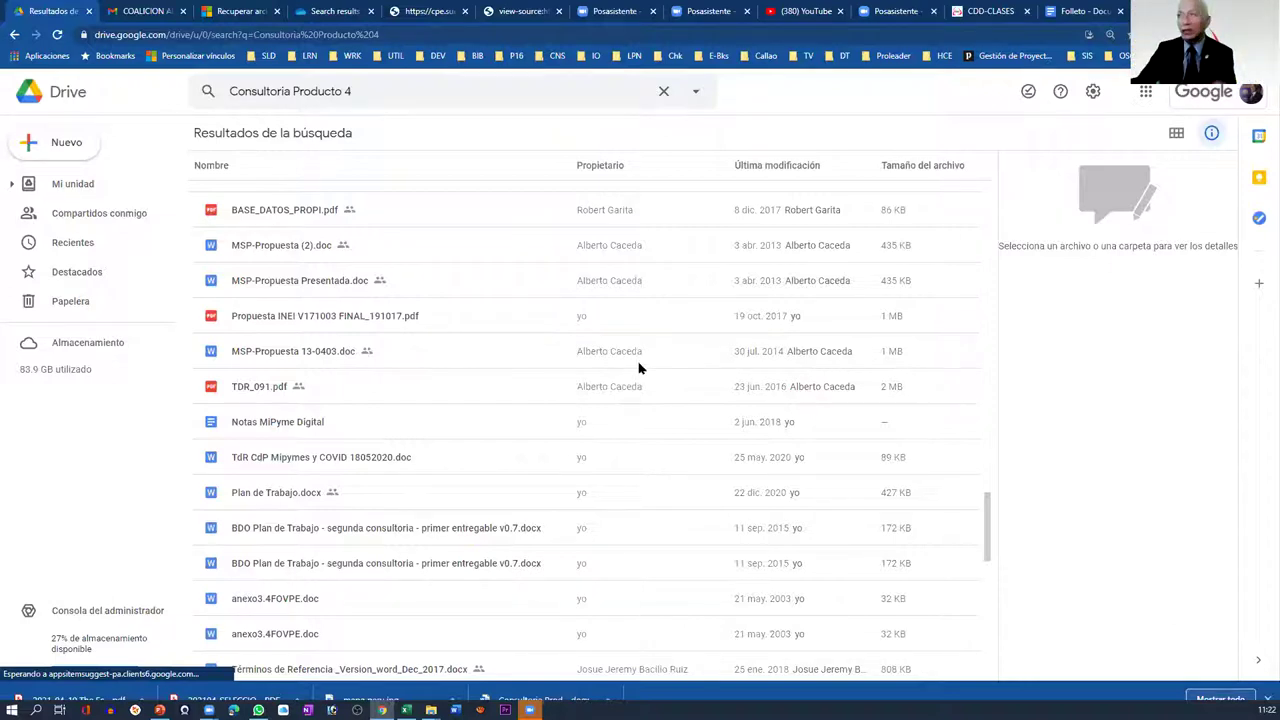
{"action": "left_click", "coordinate": [1078, 12]}
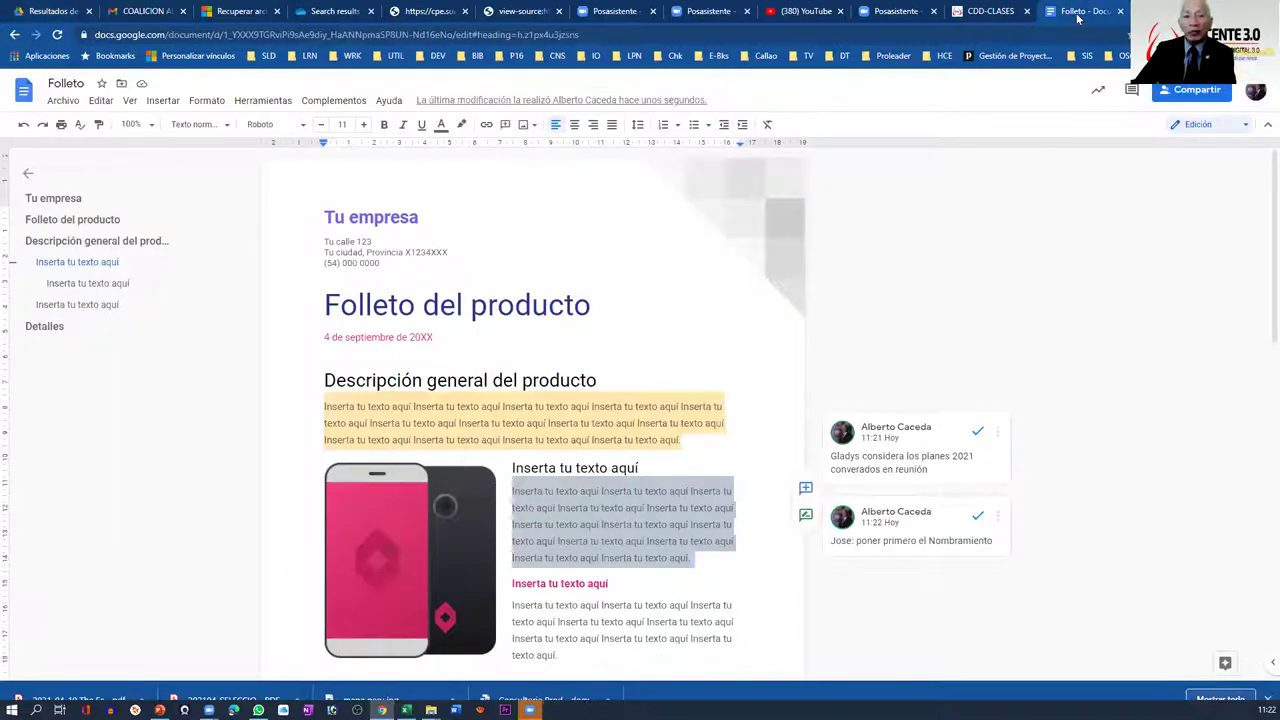
{"action": "left_click", "coordinate": [52, 12]}
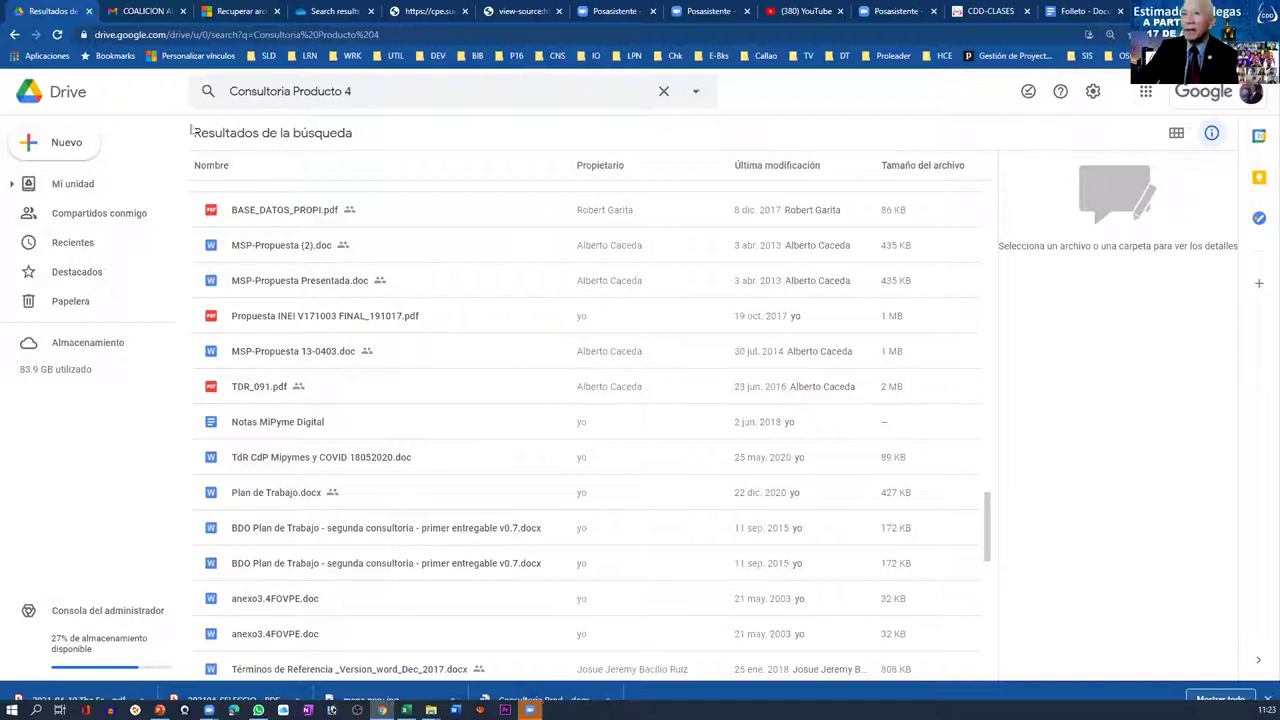
- From Drive's Nuevo menu, create a blank Hojas de cálculo de Google spreadsheet
{"action": "left_click", "coordinate": [61, 144]}
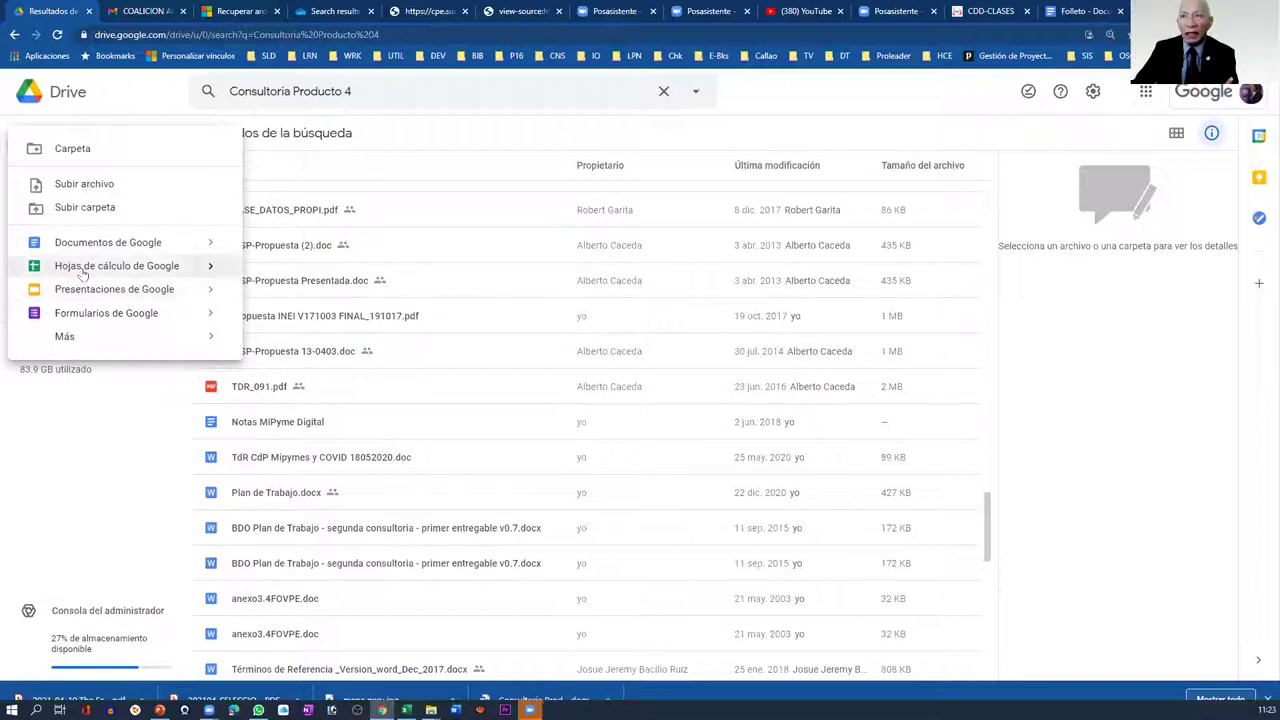
{"action": "left_click", "coordinate": [84, 268]}
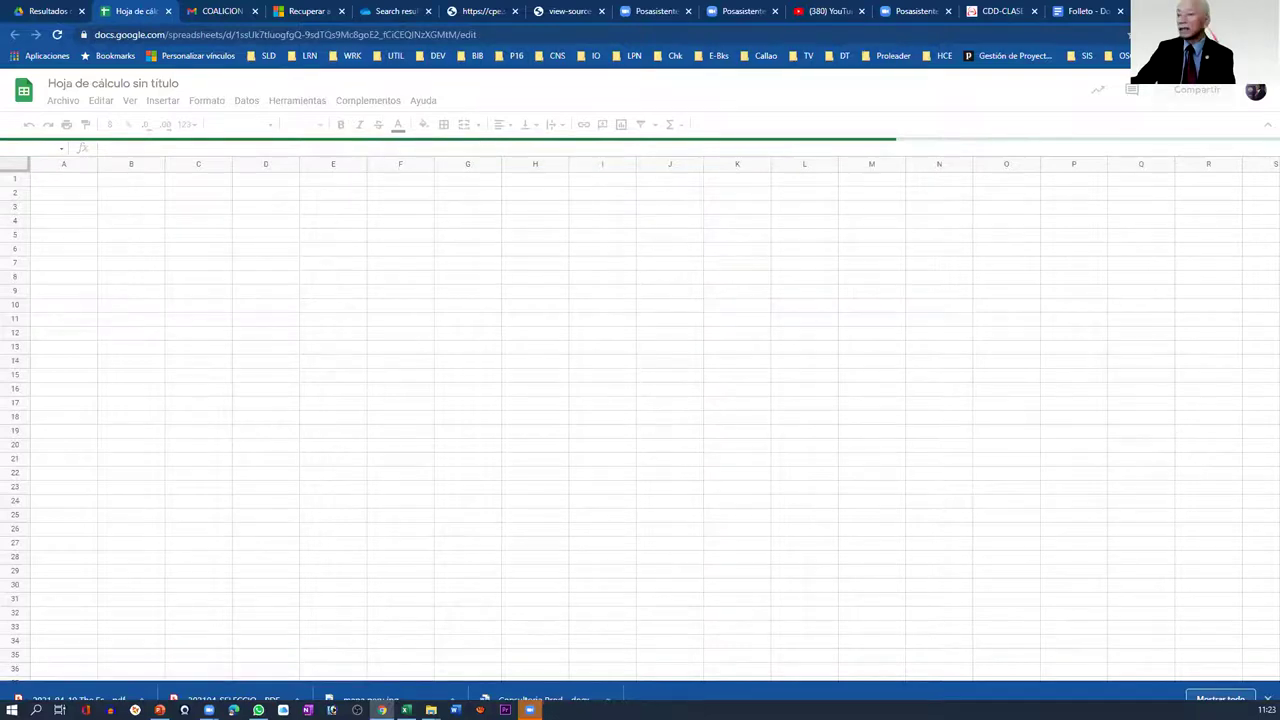
- Rename the first sheet tab after a collaborator
{"action": "key", "text": "super+Down"}
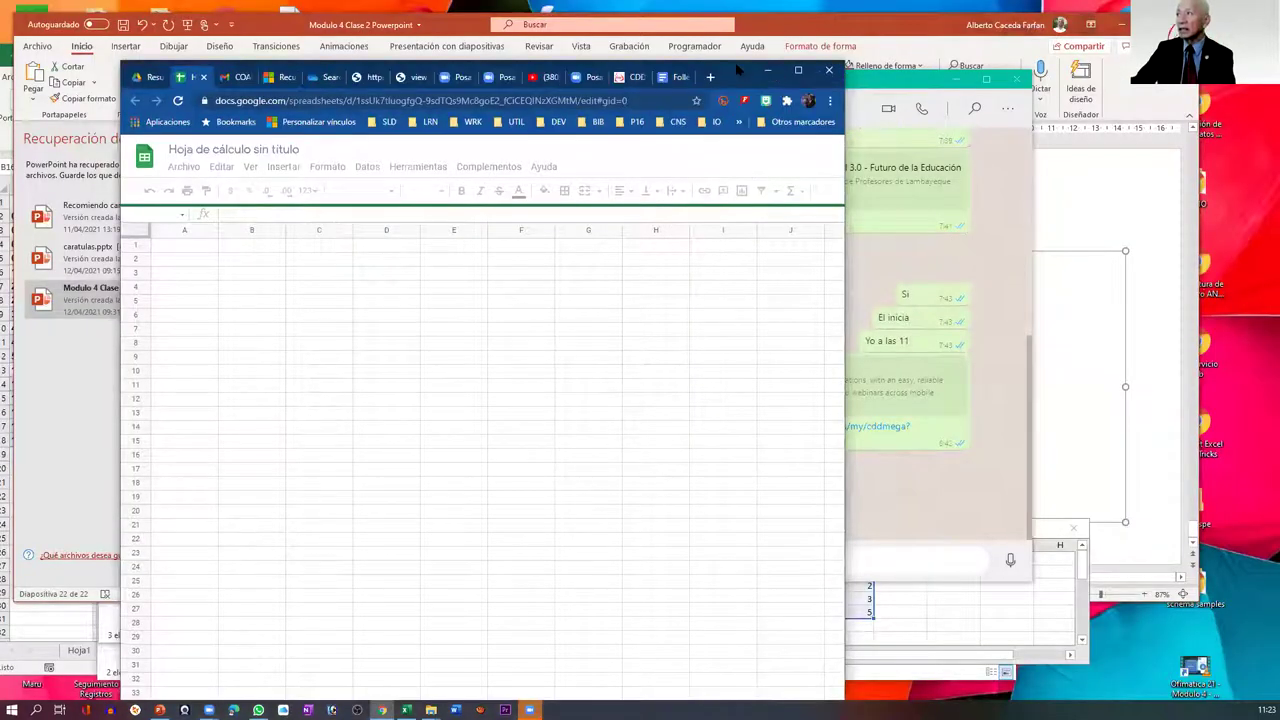
{"action": "left_click_drag", "start_coordinate": [737, 70], "coordinate": [659, 15]}
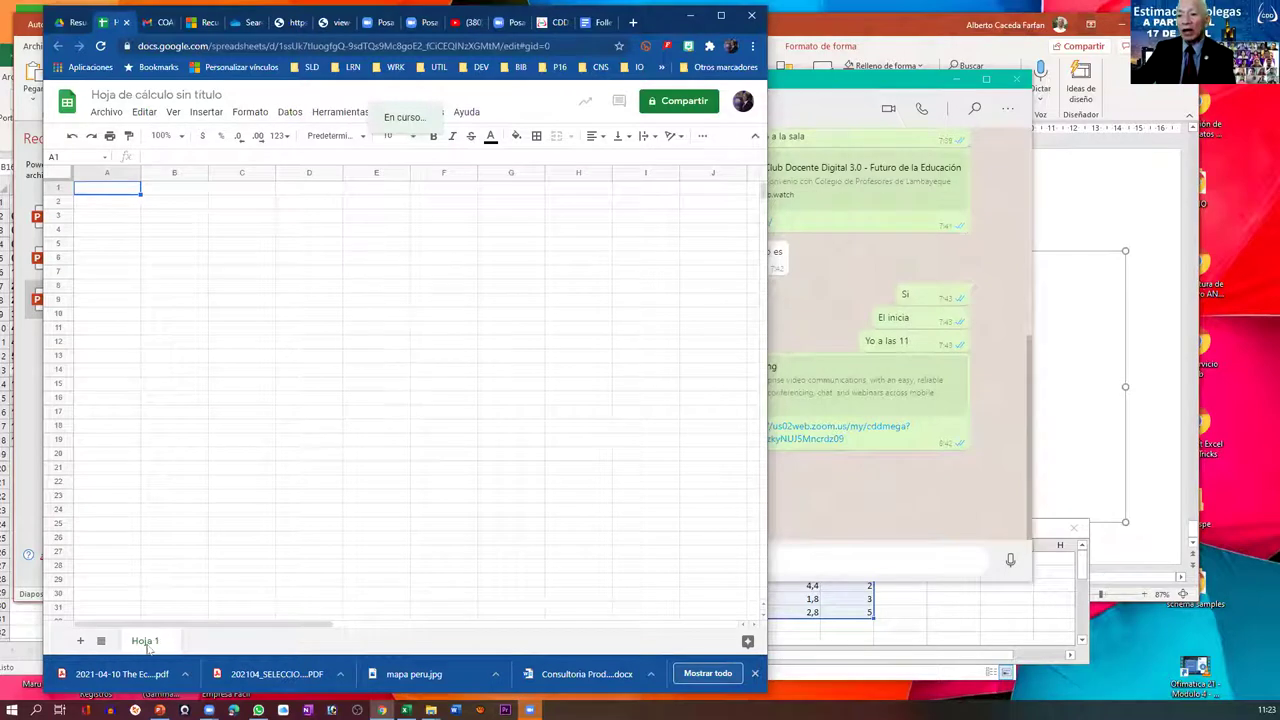
{"action": "double_click", "coordinate": [146, 641]}
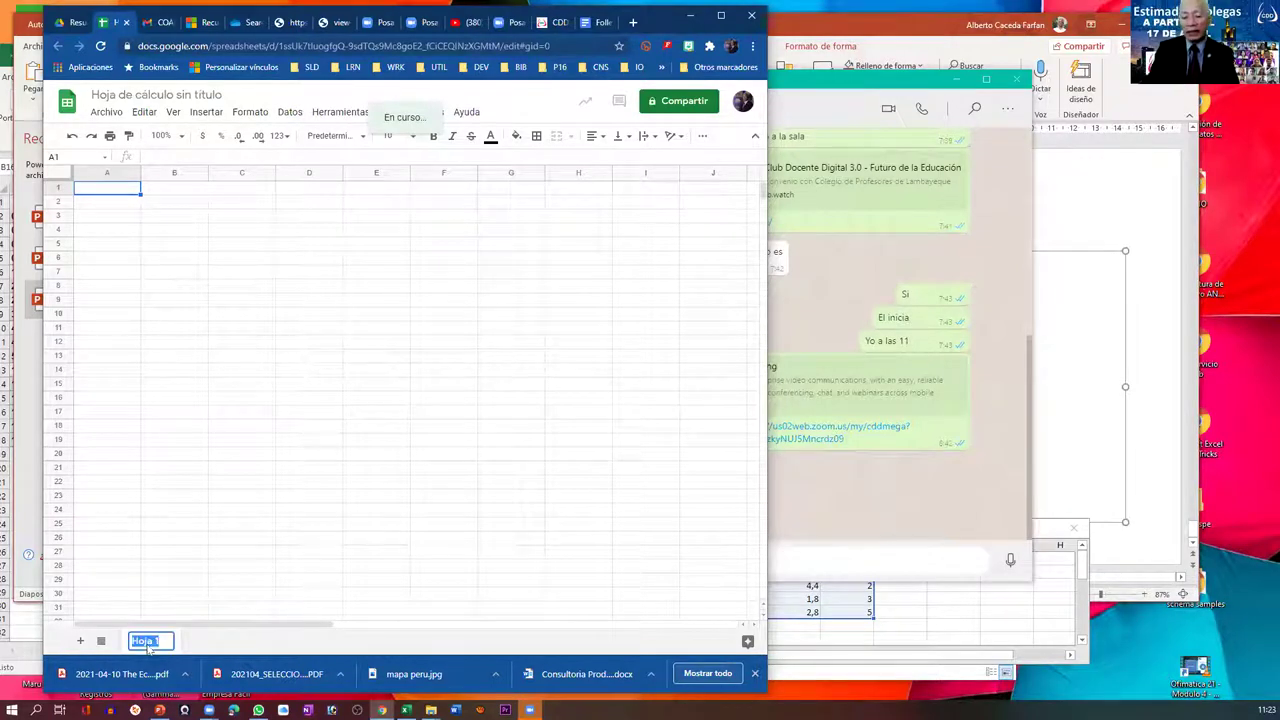
{"action": "type", "text": "Glady"}
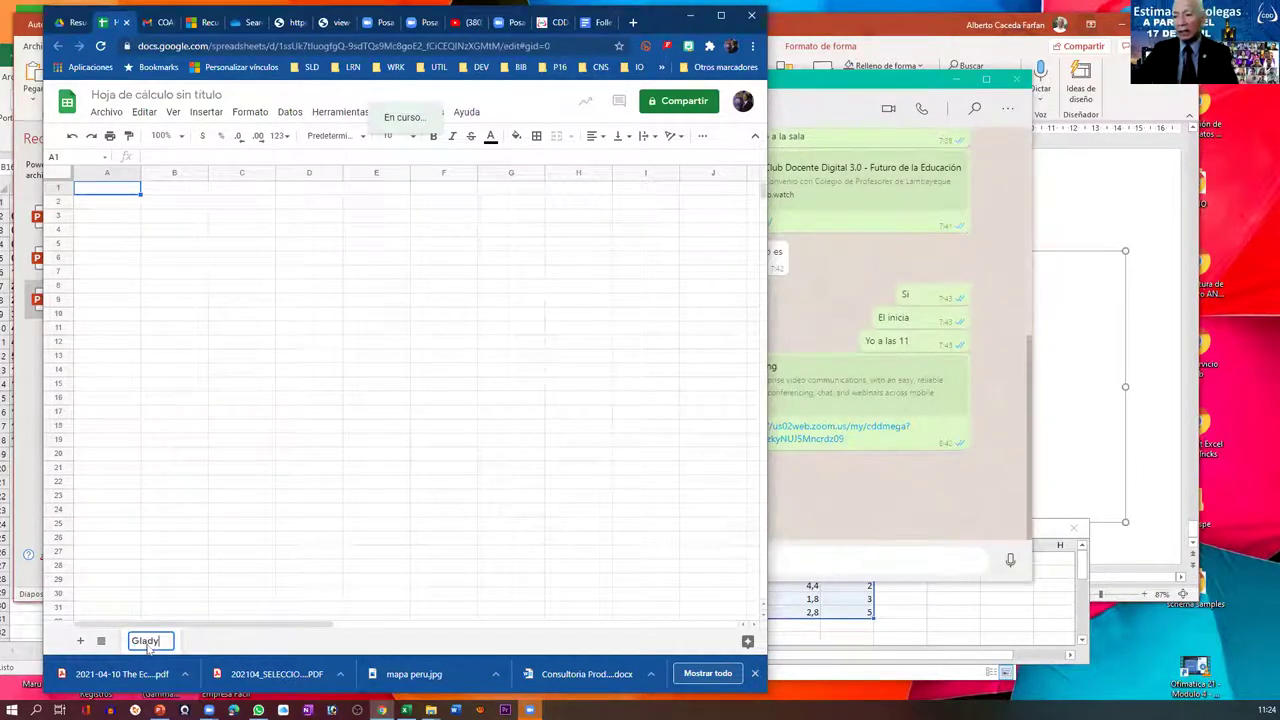
{"action": "type", "text": "s"}
{"action": "key", "text": "Return"}
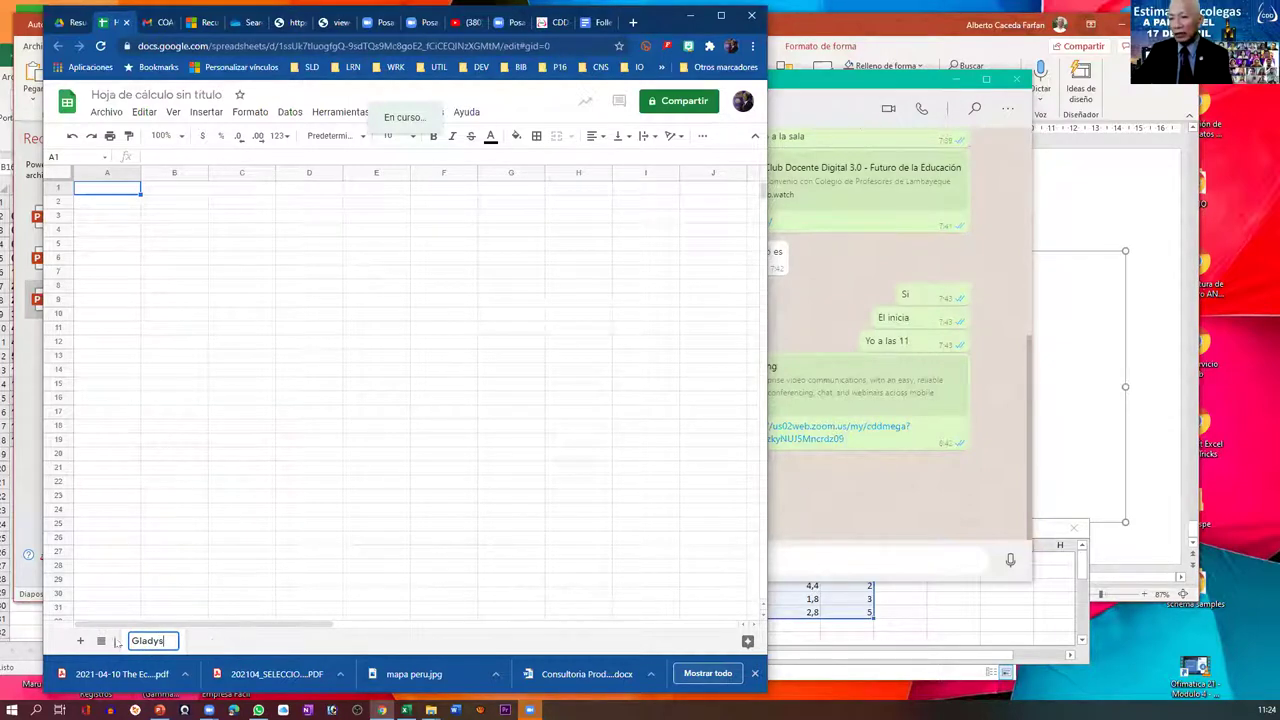
- Add a sheet and name the second and third sheet tabs after two other collaborators
{"action": "left_click", "coordinate": [80, 644]}
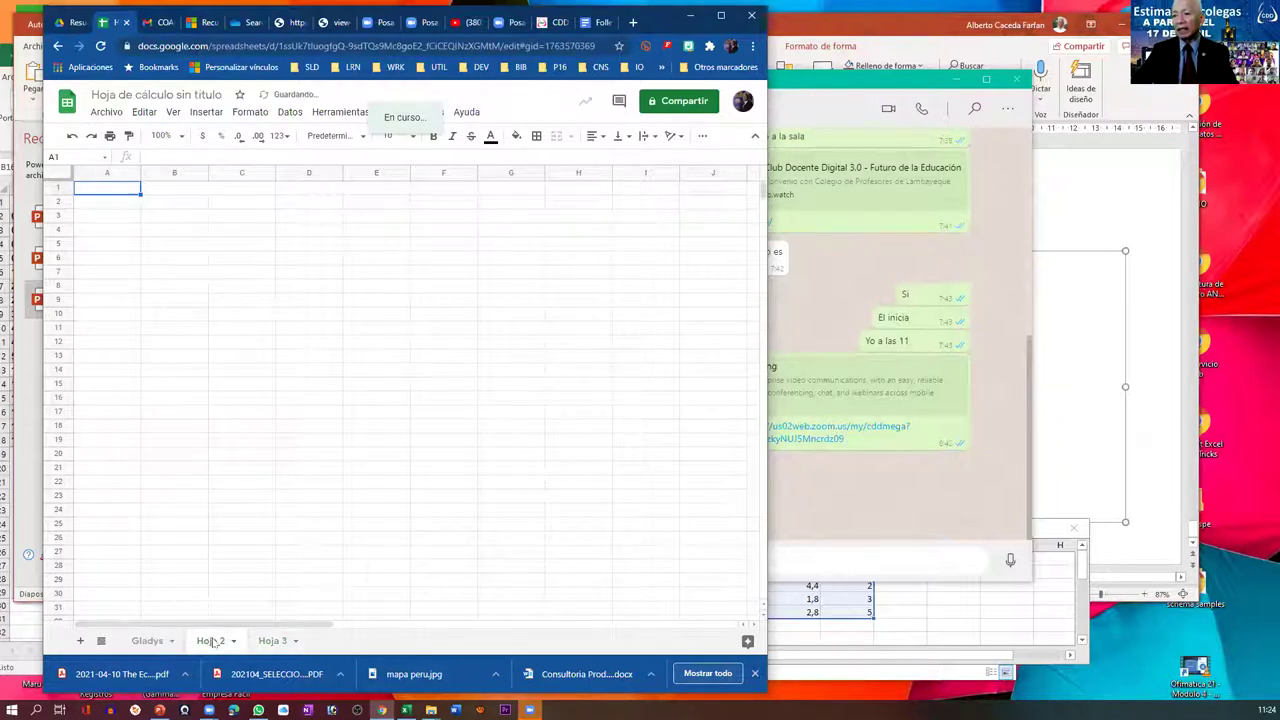
{"action": "double_click", "coordinate": [212, 641]}
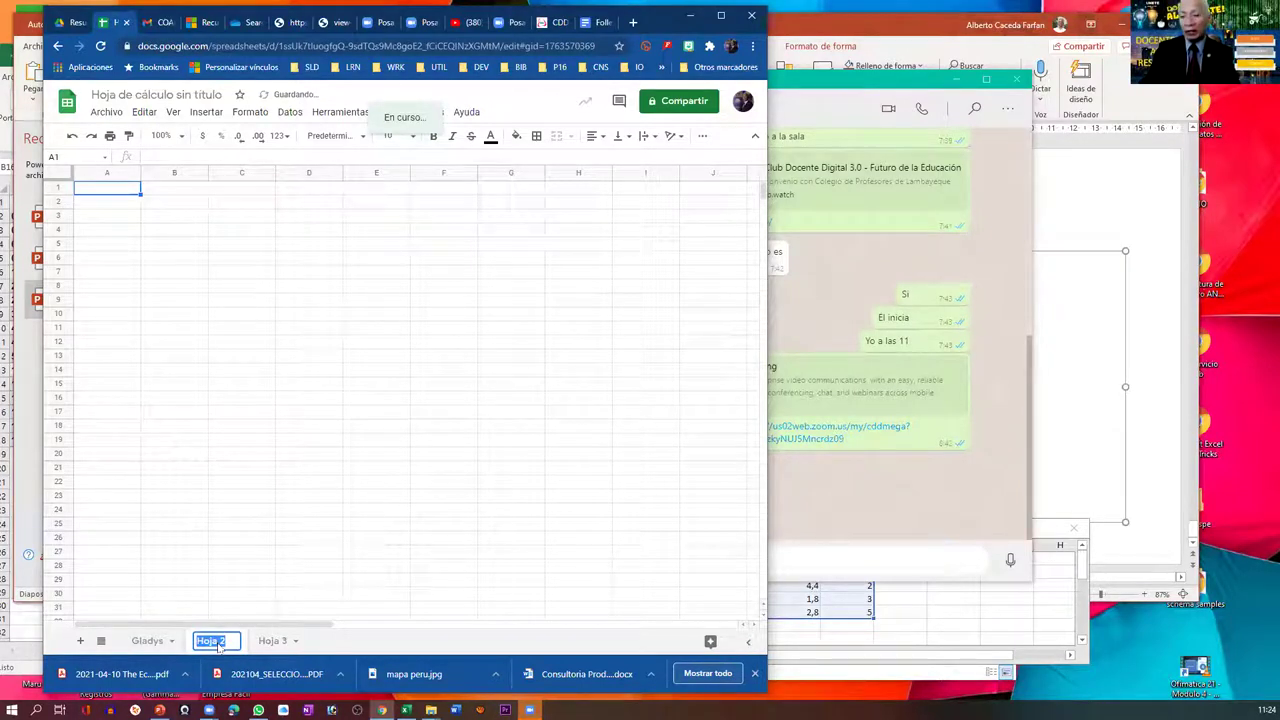
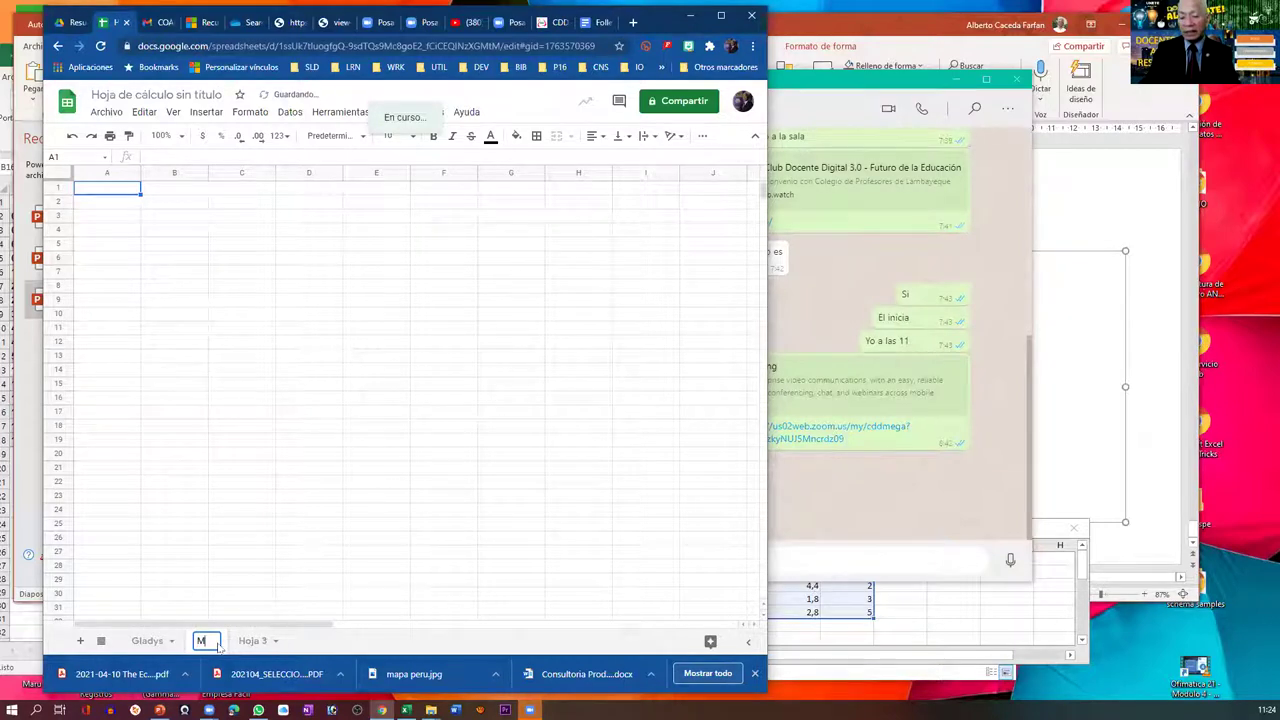
{"action": "key", "text": "Return"}
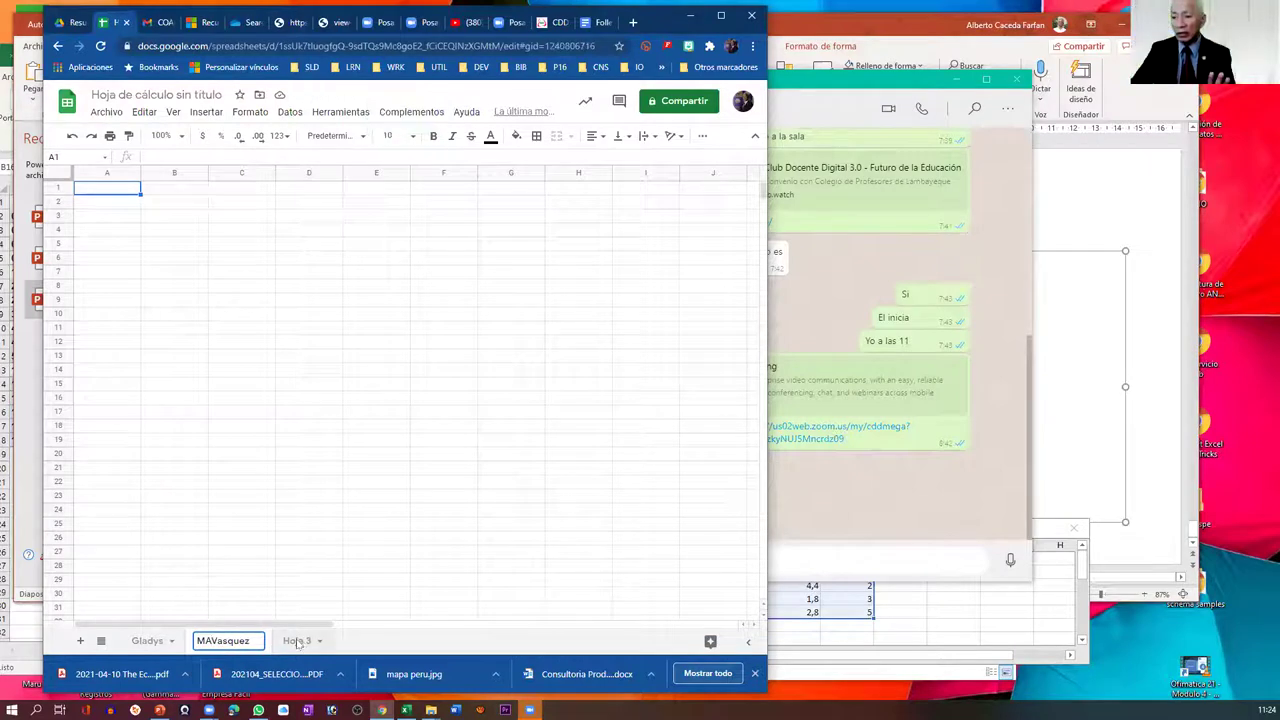
{"action": "double_click", "coordinate": [297, 641]}
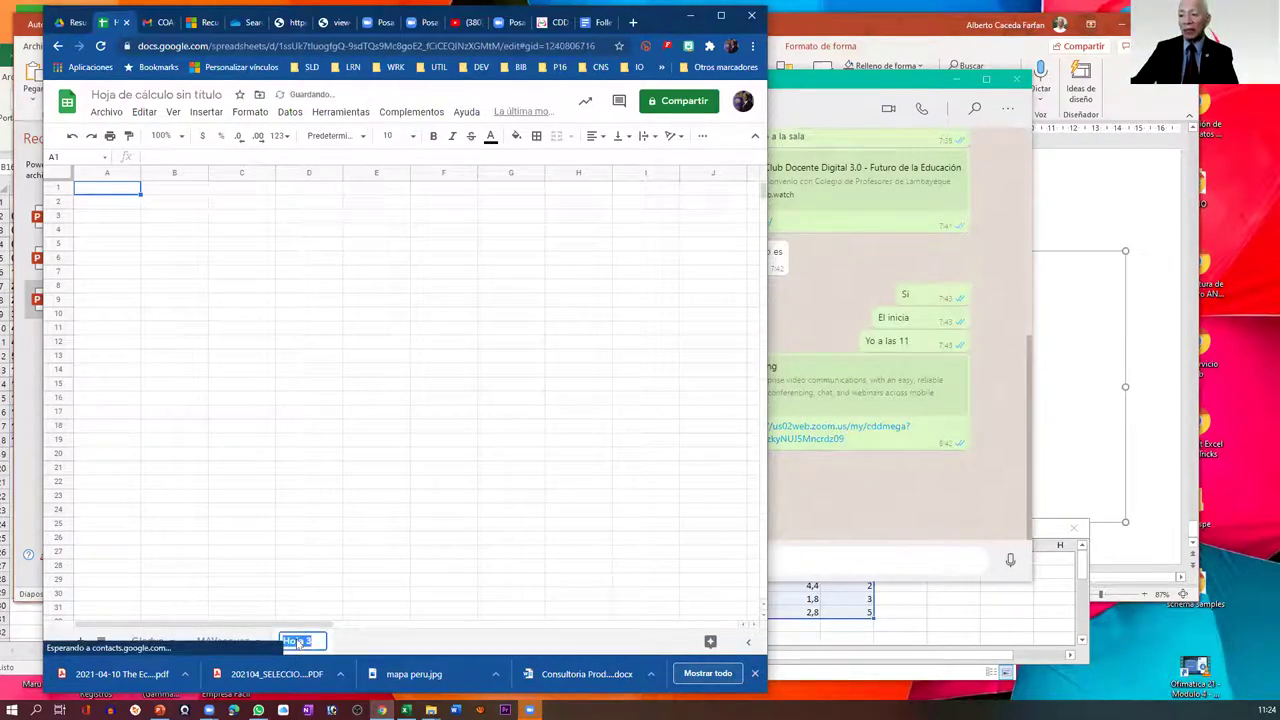
{"action": "type", "text": "Jose"}
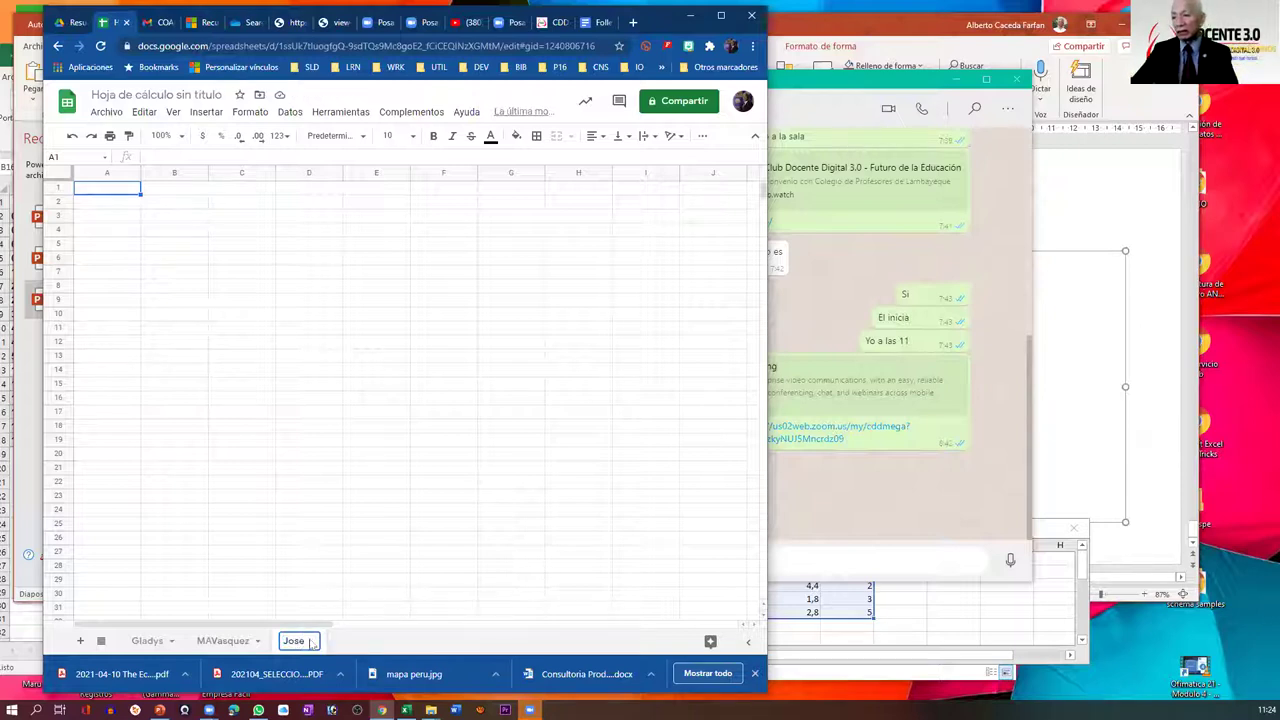
{"action": "key", "text": "Return"}
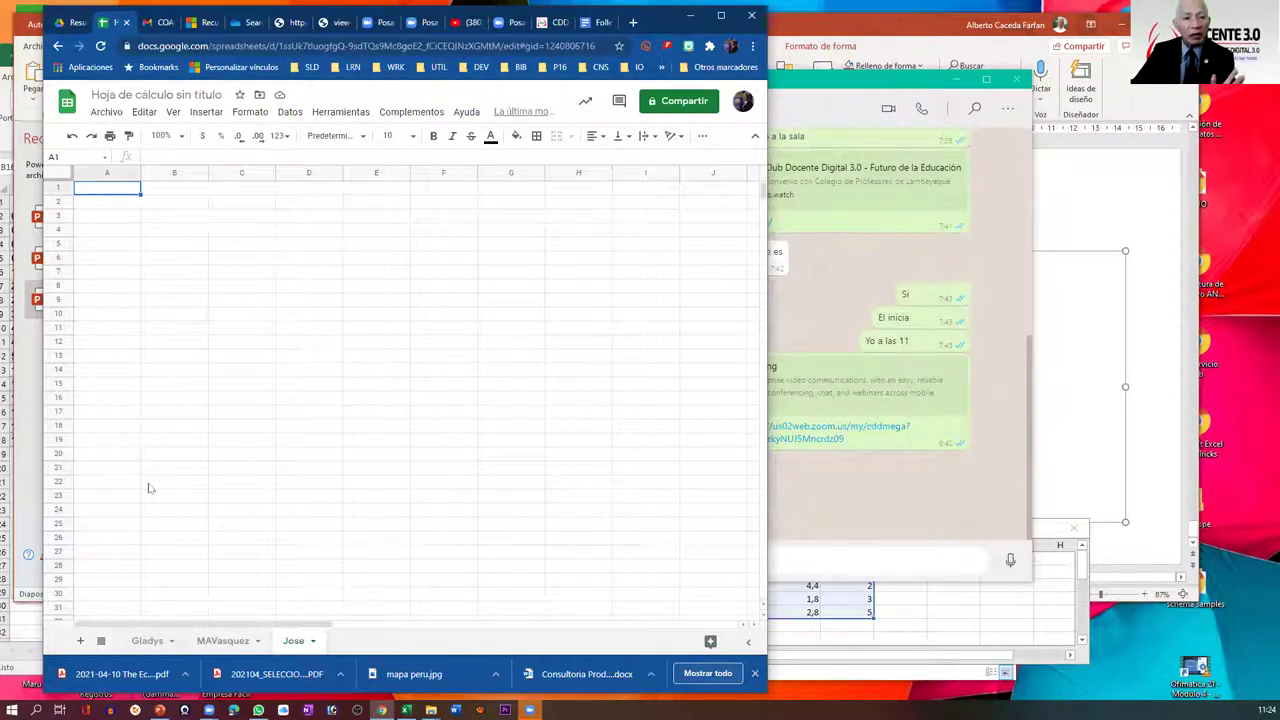
- Select the second sheet, then return to Google Drive's 'Consultoria Producto 4' search results
{"action": "left_click", "coordinate": [213, 643]}
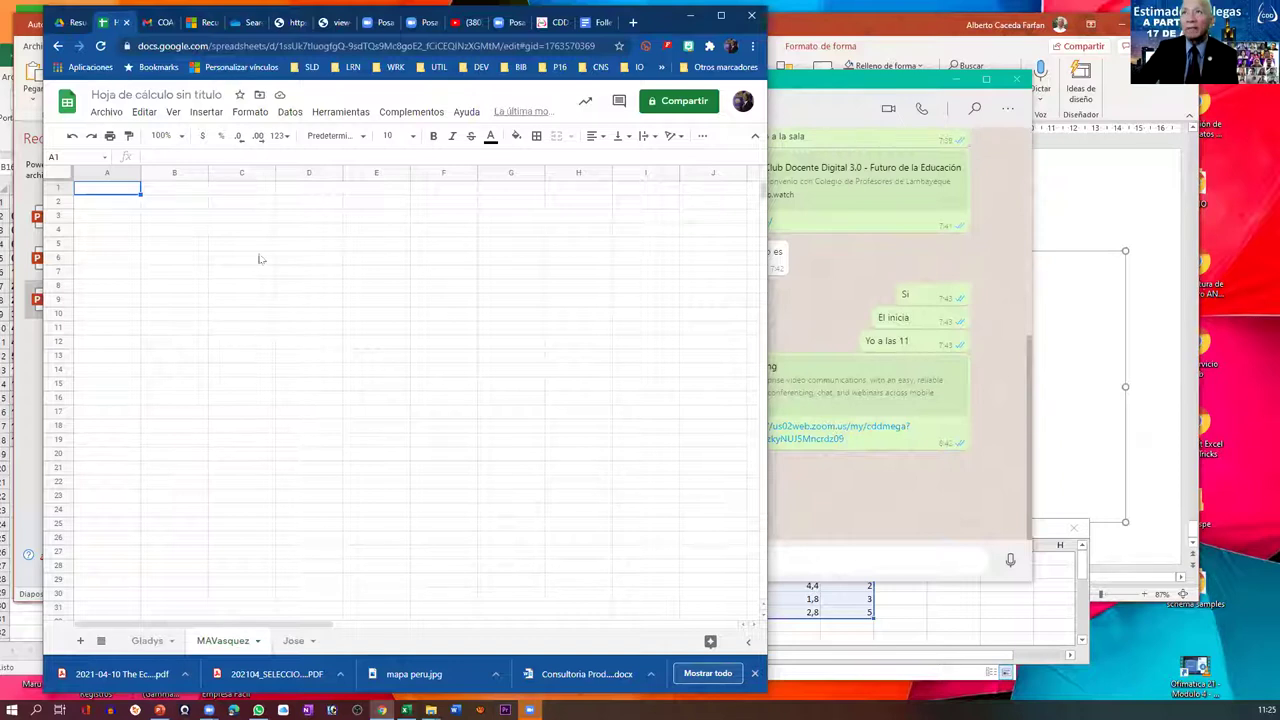
{"action": "left_click", "coordinate": [70, 24]}
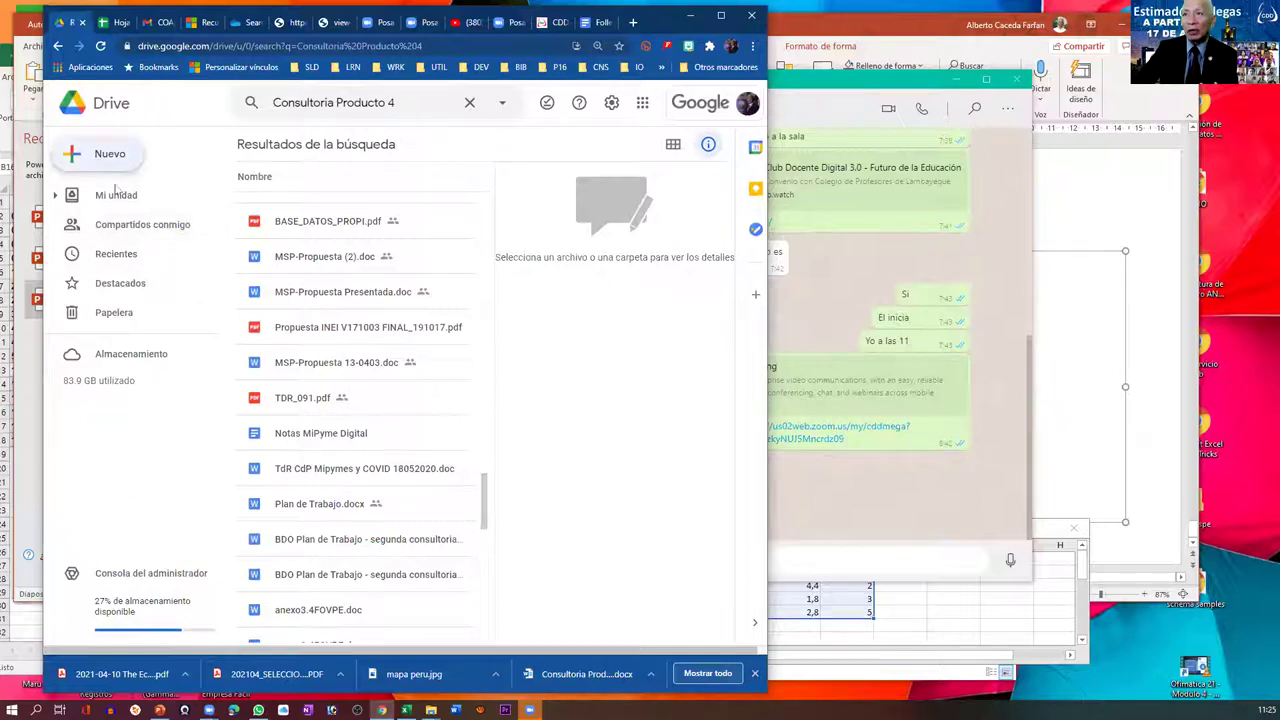
- Create a blank presentation via Nuevo > Presentaciones de Google
{"action": "left_click", "coordinate": [97, 157]}
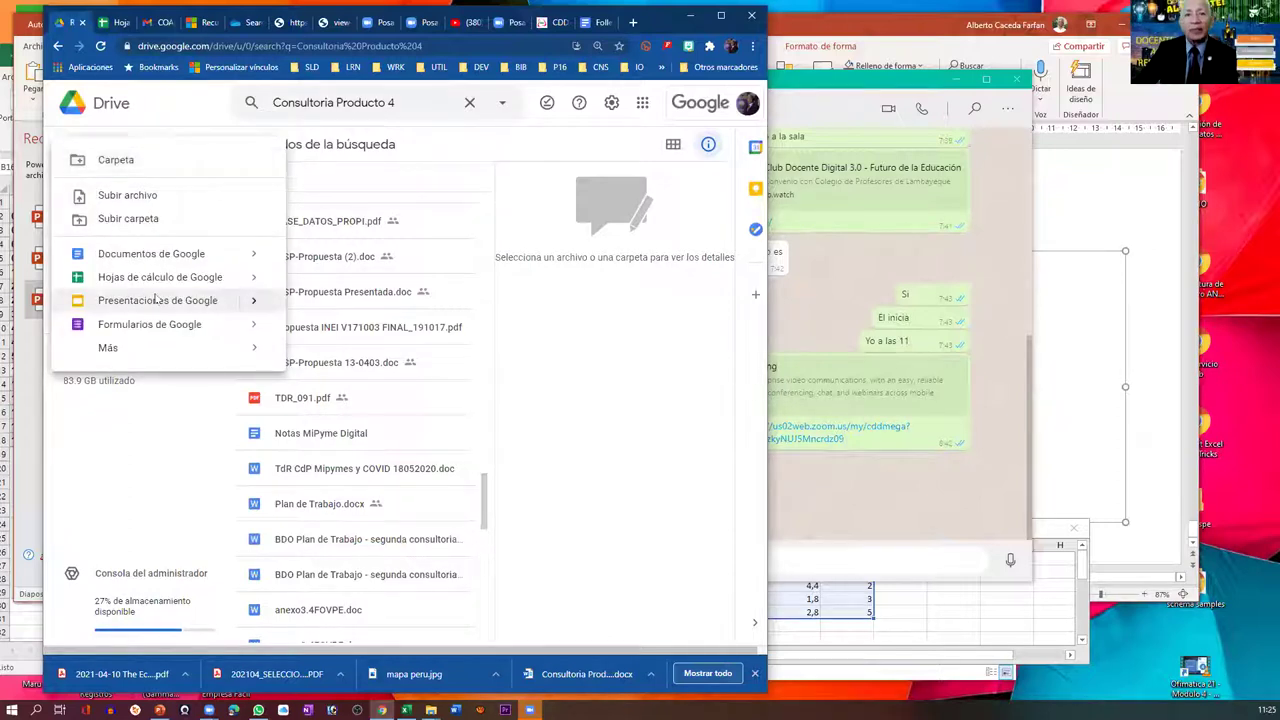
{"action": "left_click", "coordinate": [156, 299]}
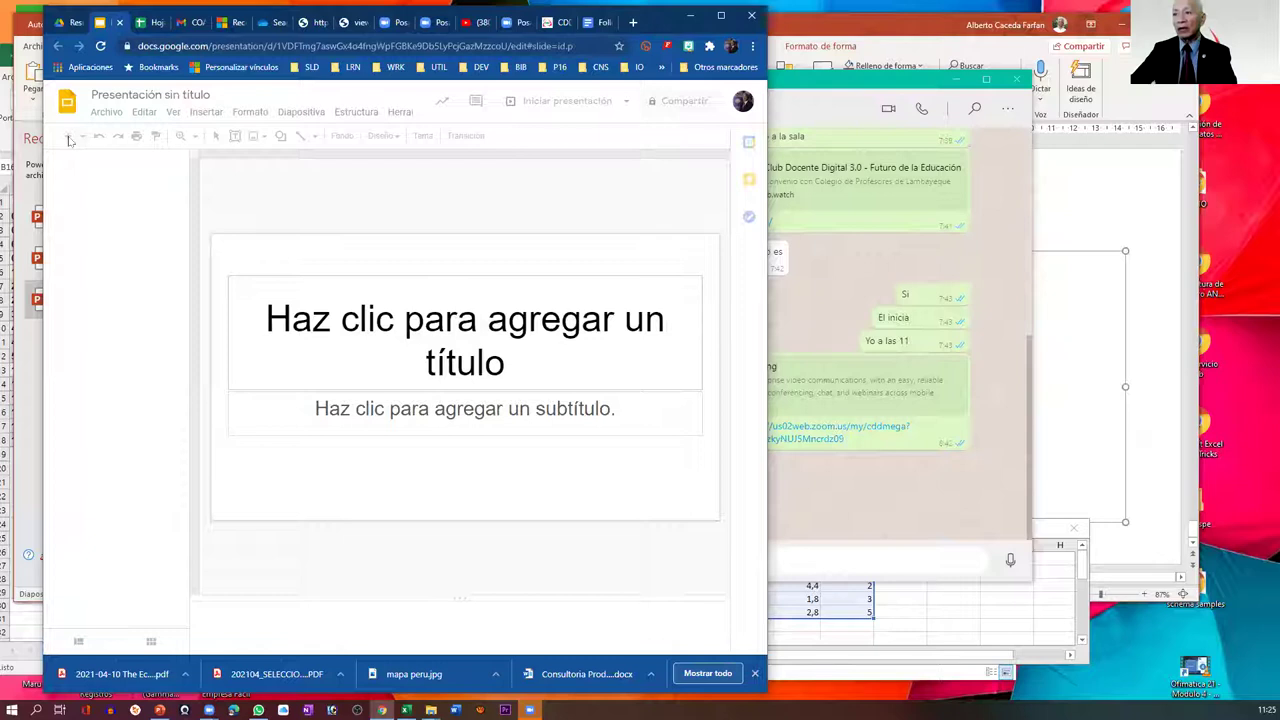
- Add four new slides so the presentation has five
{"action": "left_click", "coordinate": [68, 139]}
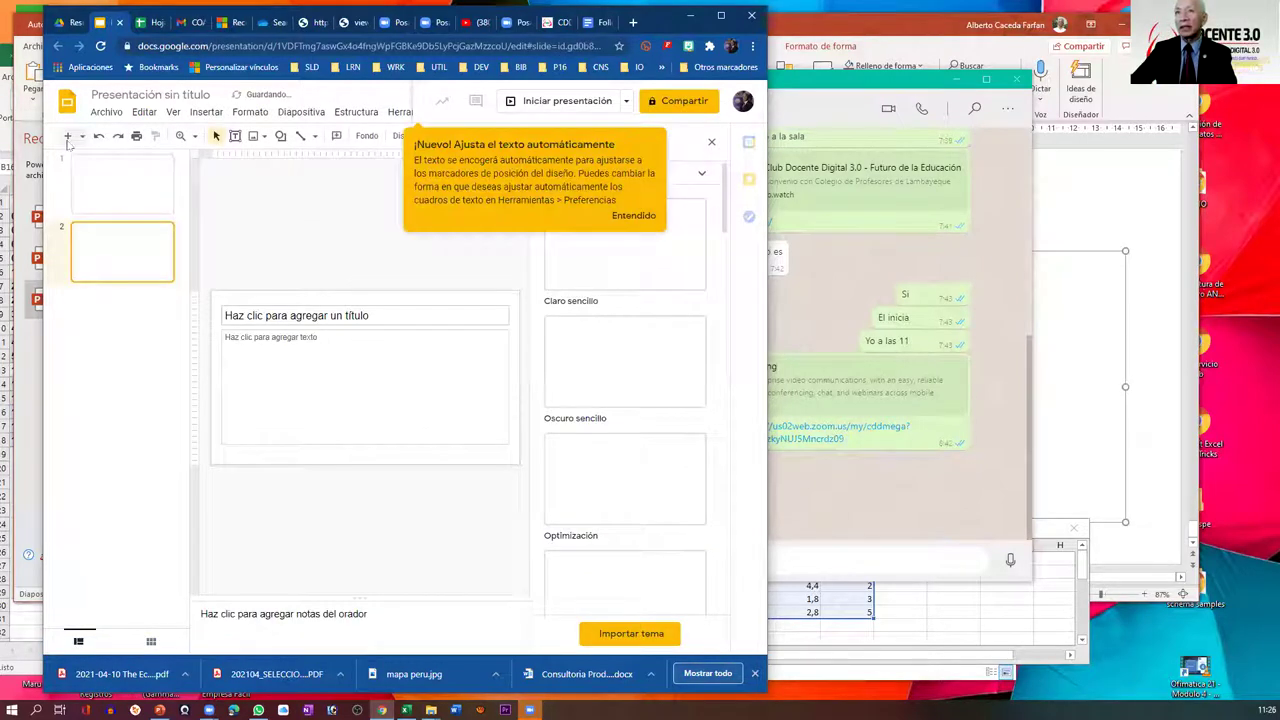
{"action": "left_click", "coordinate": [67, 138]}
{"action": "left_click", "coordinate": [67, 138]}
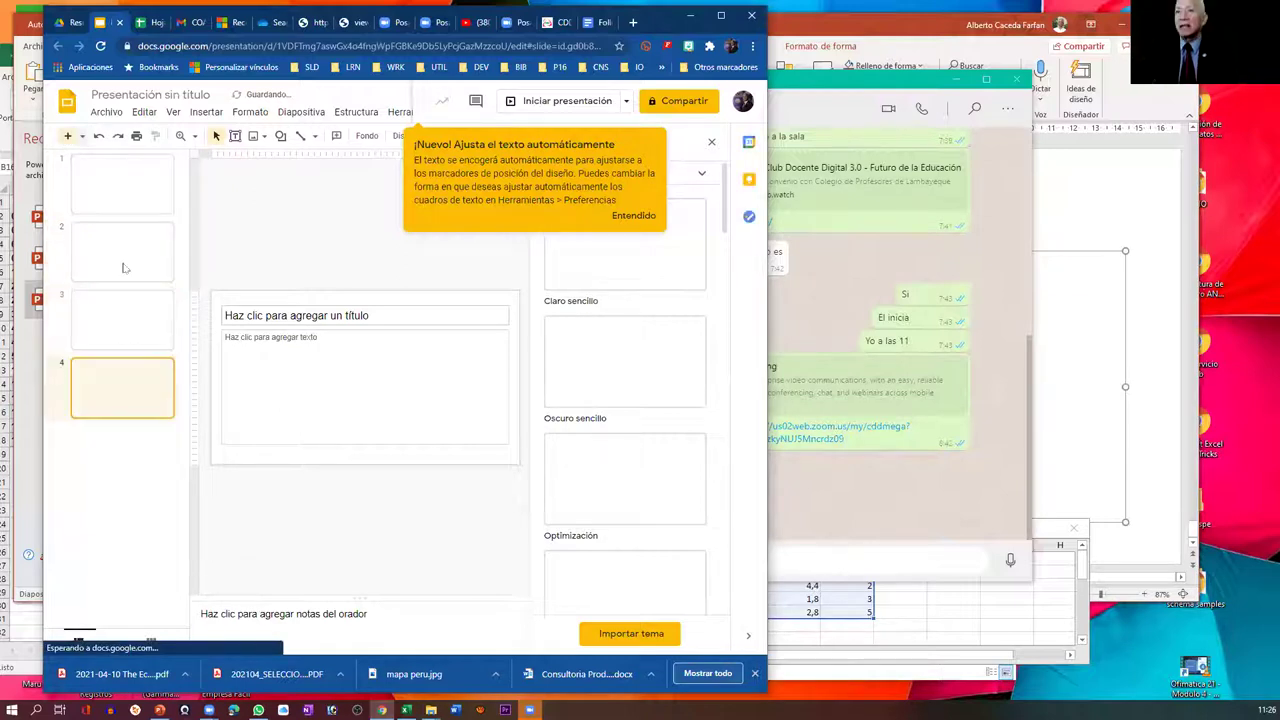
{"action": "key", "text": "ctrl+m"}
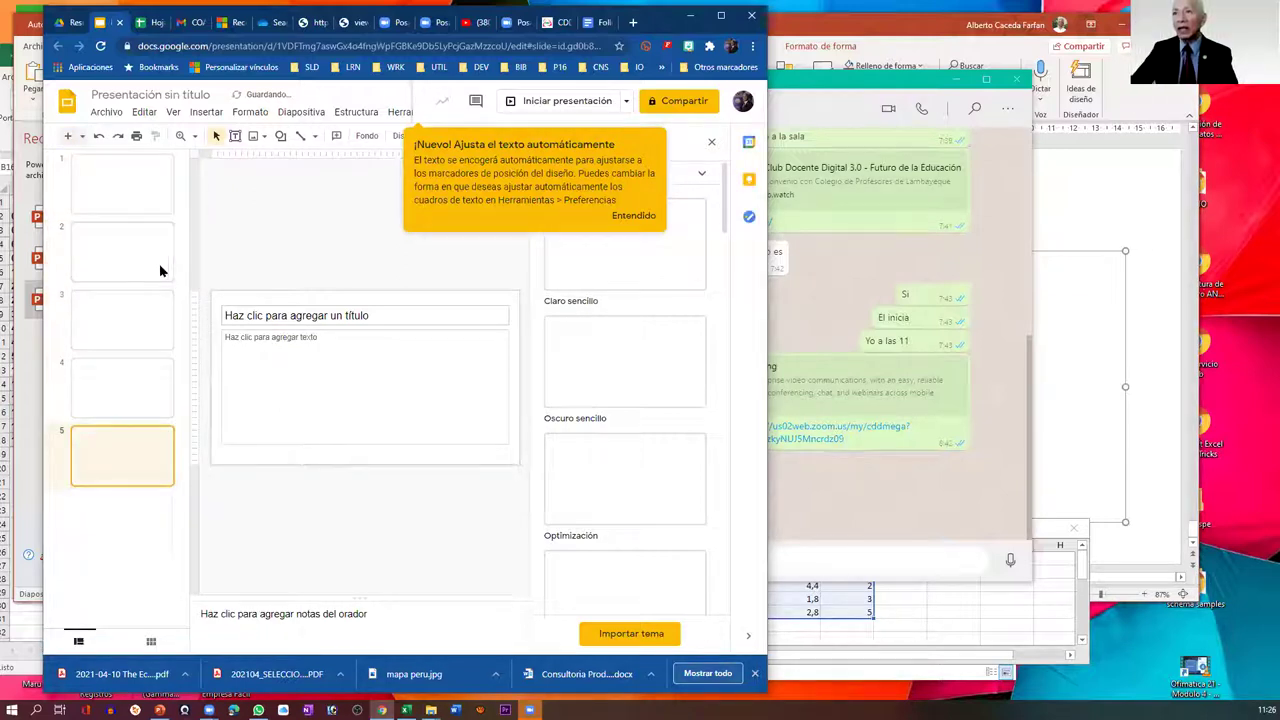
- Title slide 2 'Presupuesto:' followed by a collaborator's name
{"action": "left_click", "coordinate": [159, 263]}
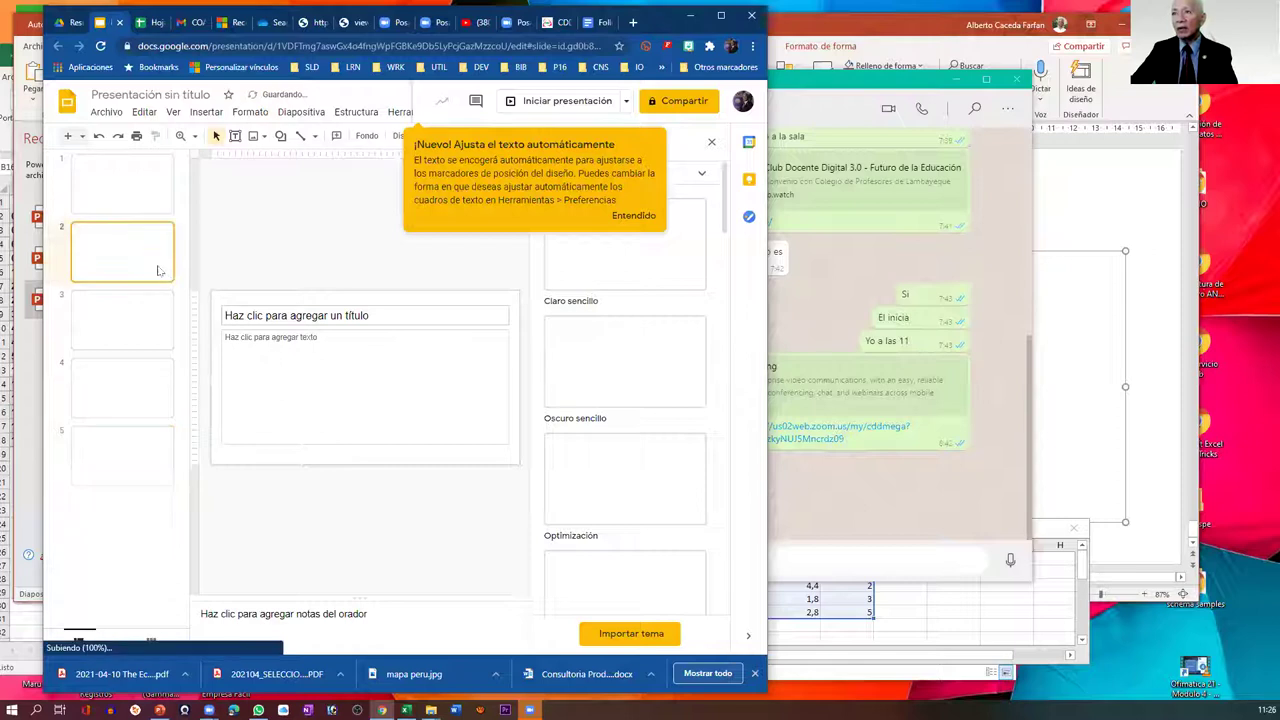
{"action": "left_click", "coordinate": [315, 318]}
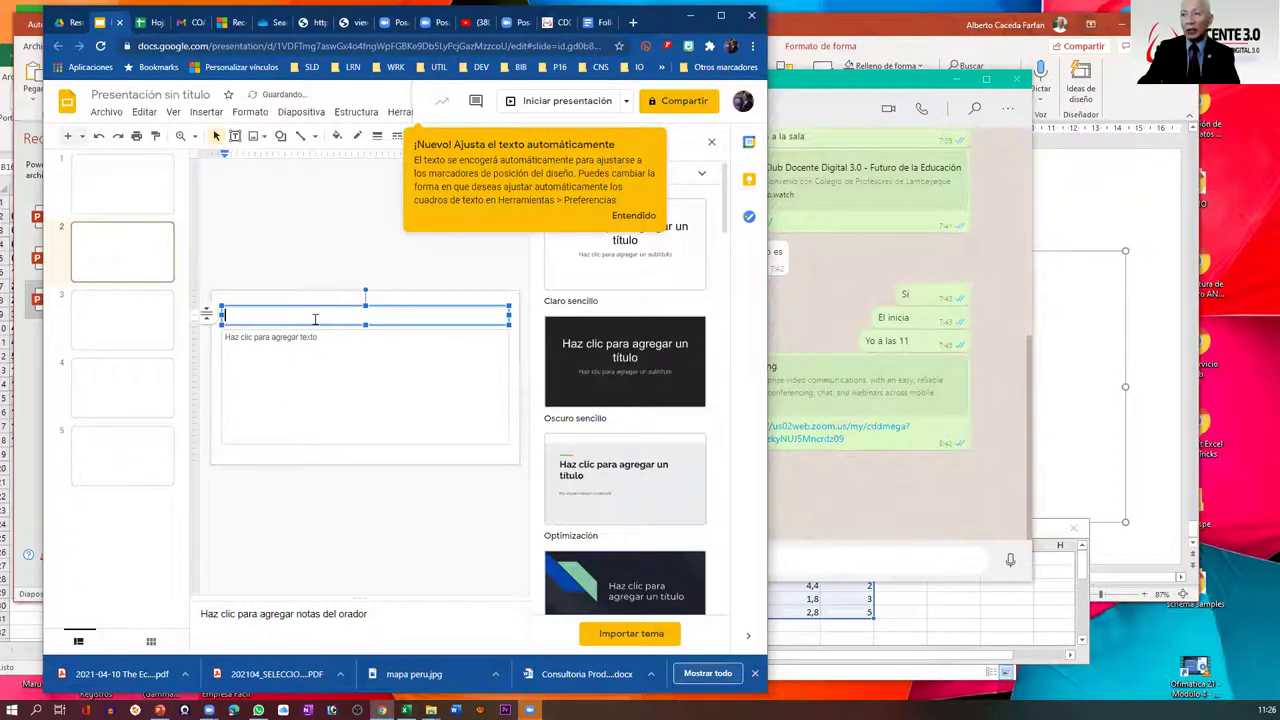
{"action": "type", "text": "Presupue"}
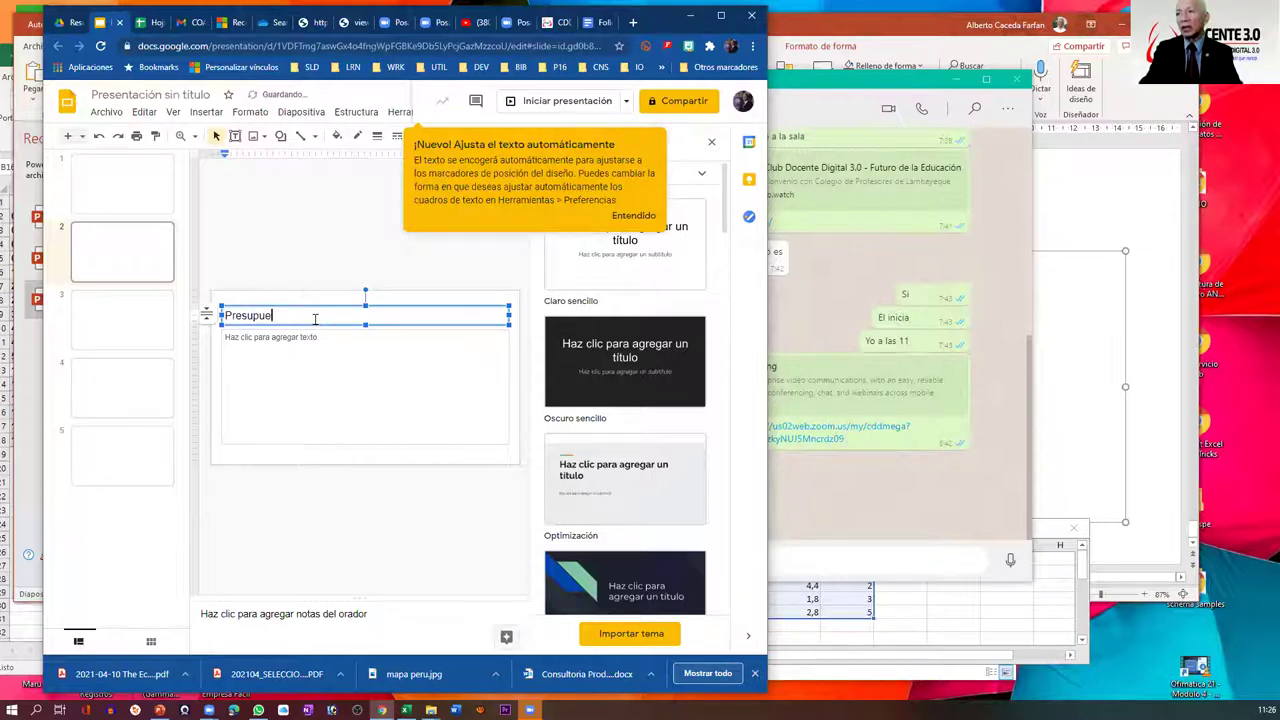
{"action": "type", "text": "sto: Jose"}
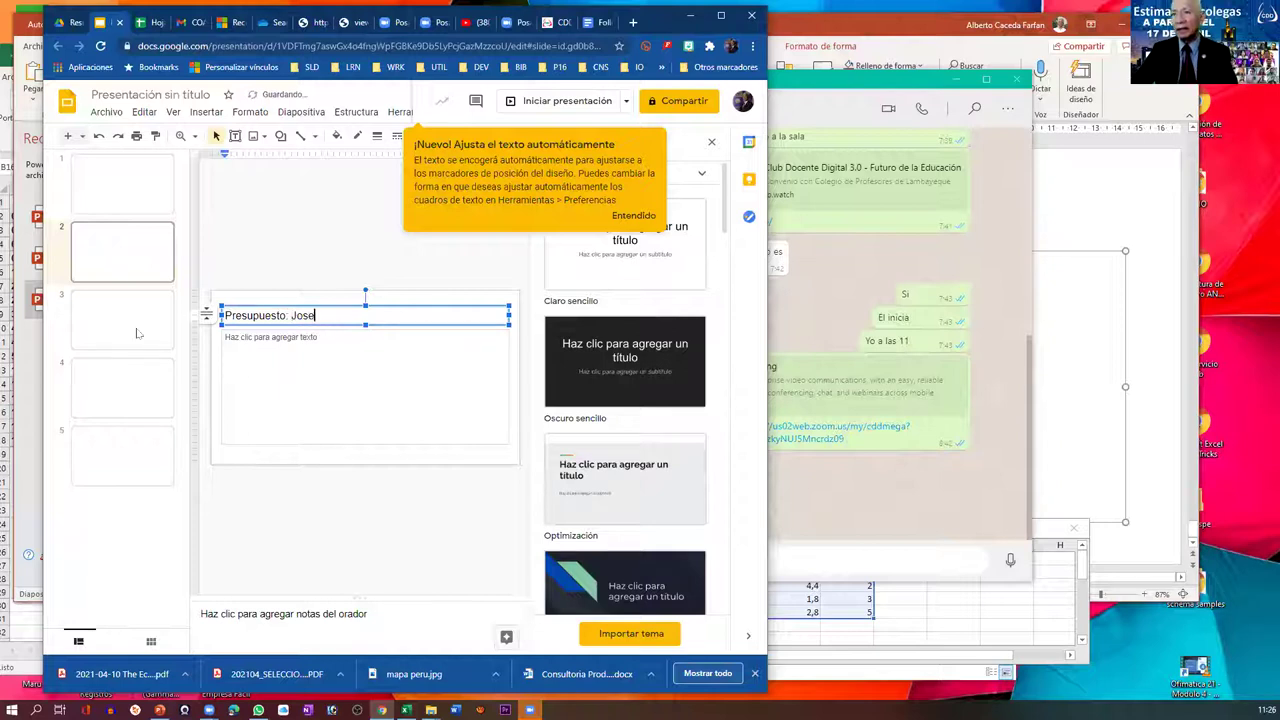
- Title slide 3 'Estrategia:' followed by another collaborator's name
{"action": "left_click", "coordinate": [138, 333]}
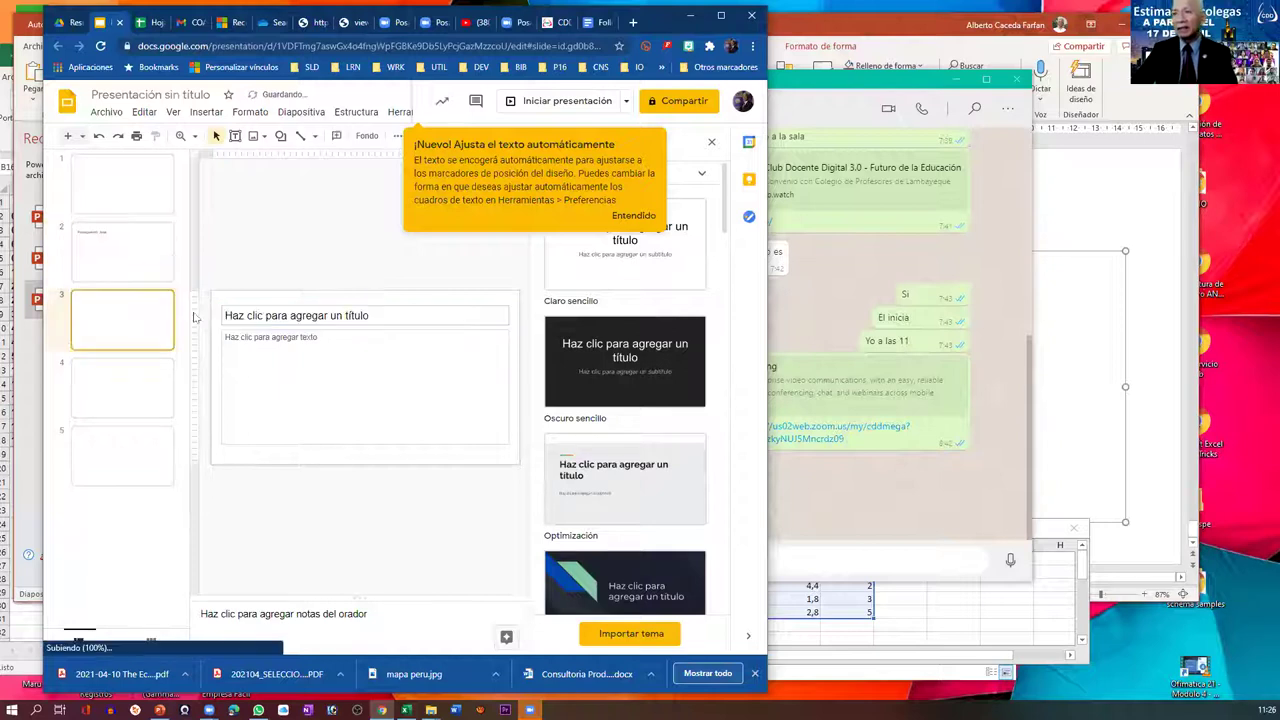
{"action": "left_click", "coordinate": [263, 315]}
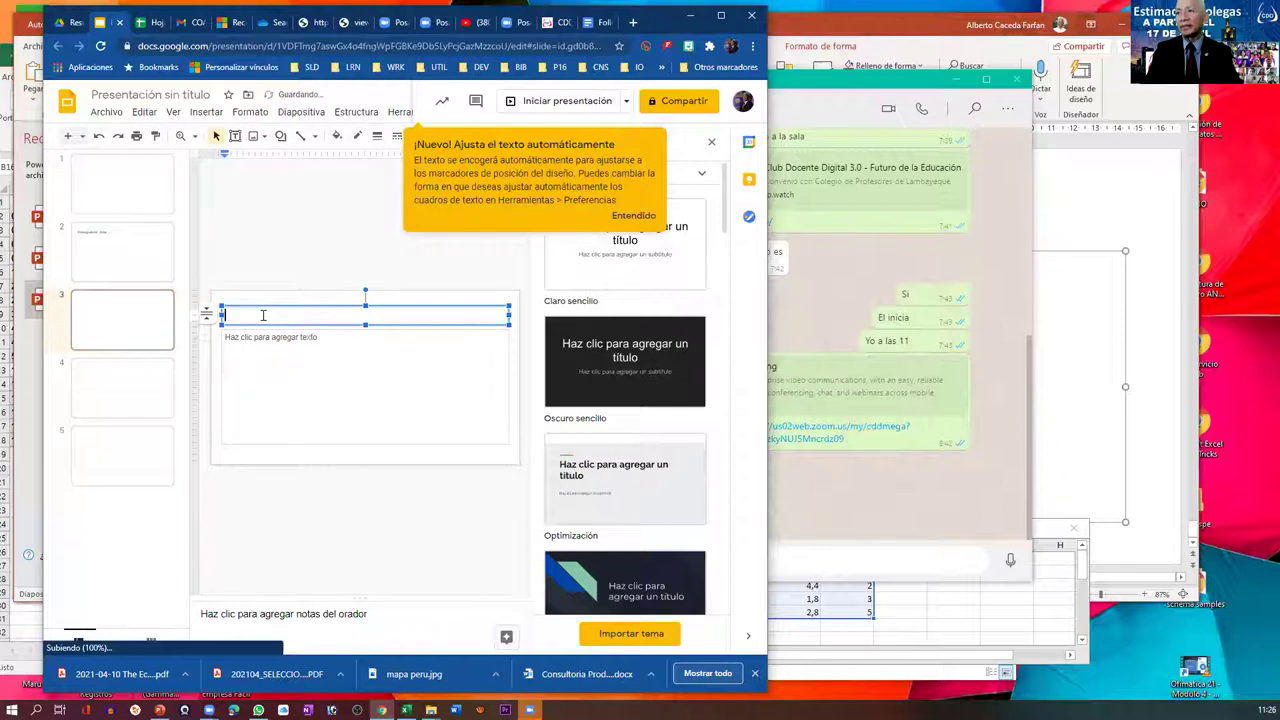
{"action": "type", "text": "Estrategia"}
{"action": "key", "text": "BackSpace"}
{"action": "type", "text": ": María Ang"}
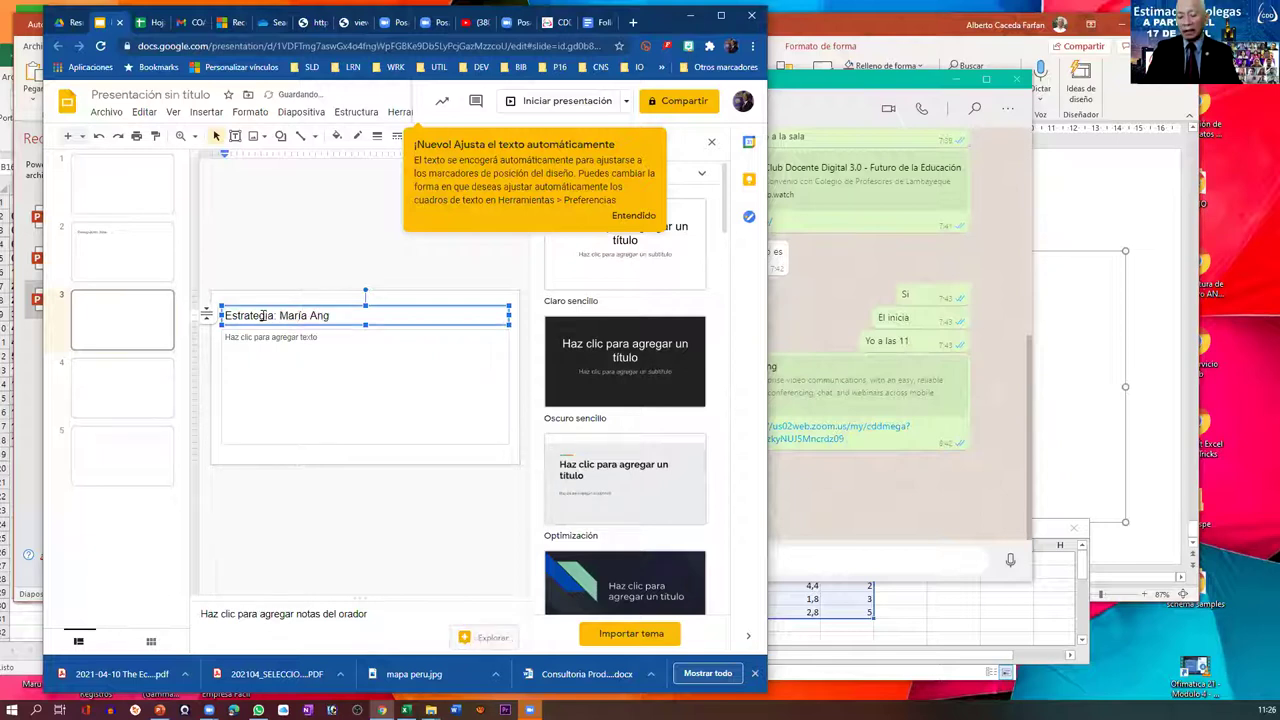
{"action": "type", "text": "élica"}
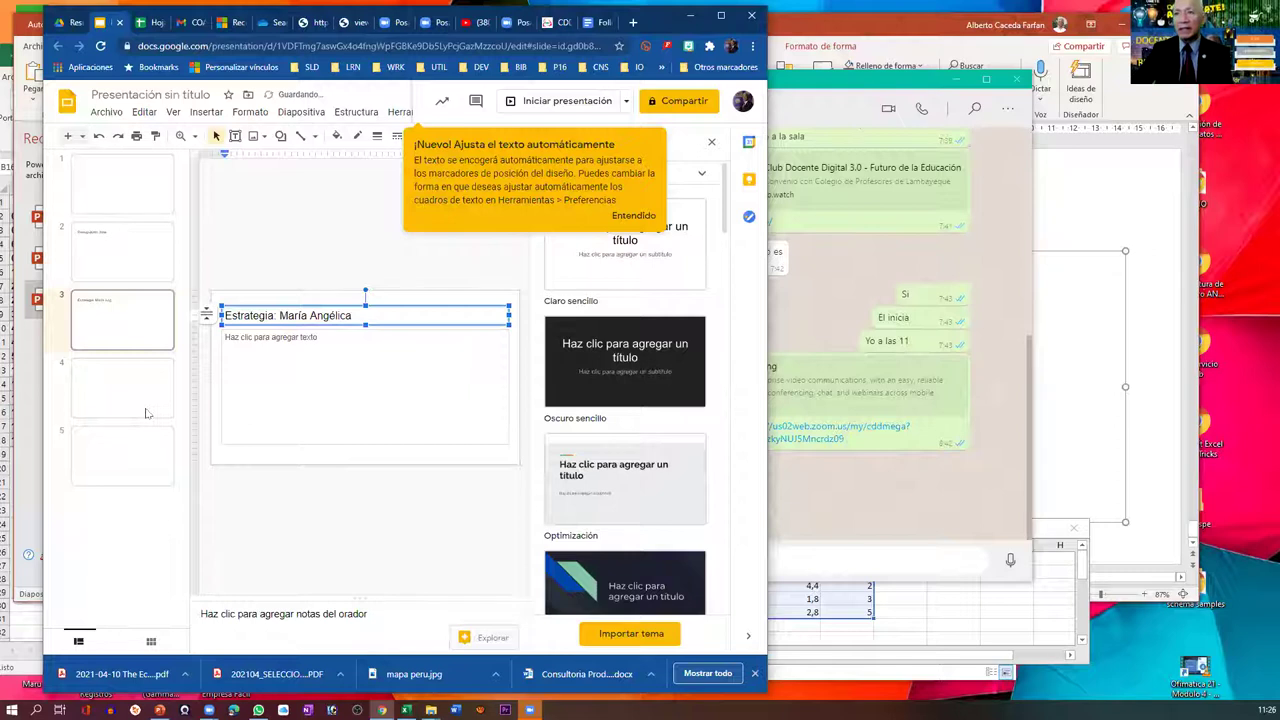
{"action": "left_click", "coordinate": [145, 413]}
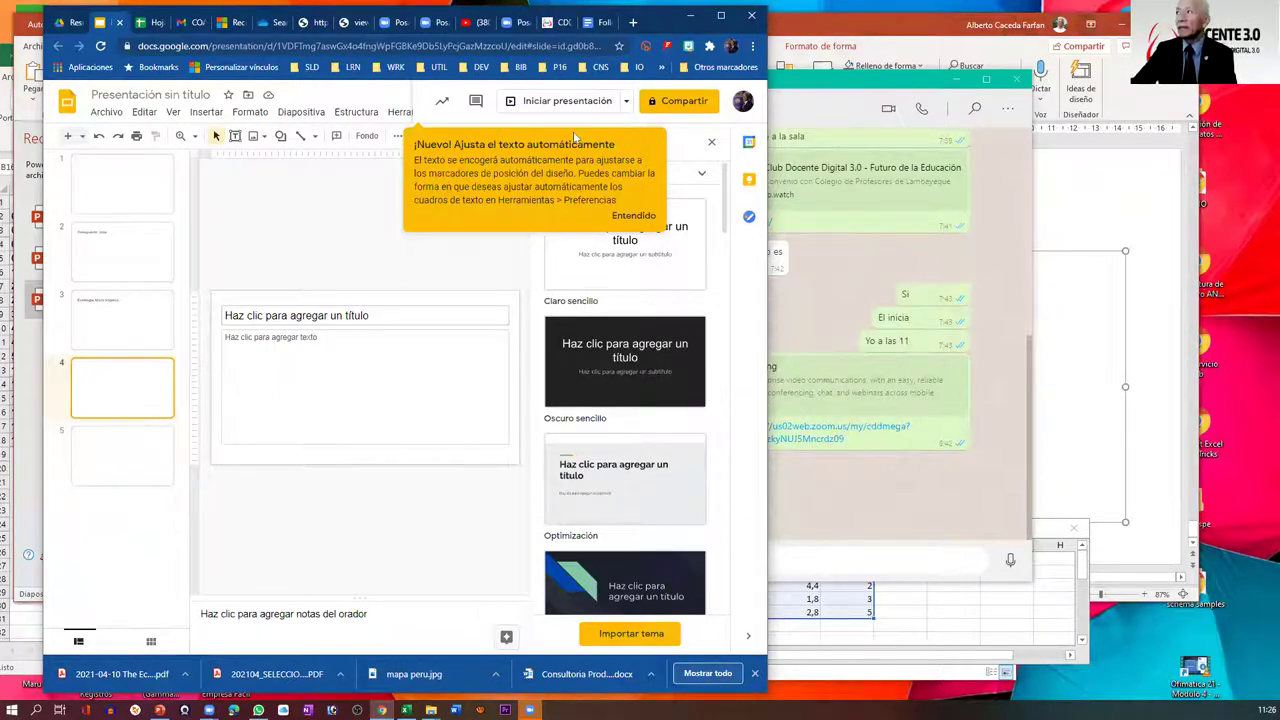
- Name the presentation 'Presentación Modelo' and give Latin American Professional Network link access
{"action": "left_click", "coordinate": [677, 102]}
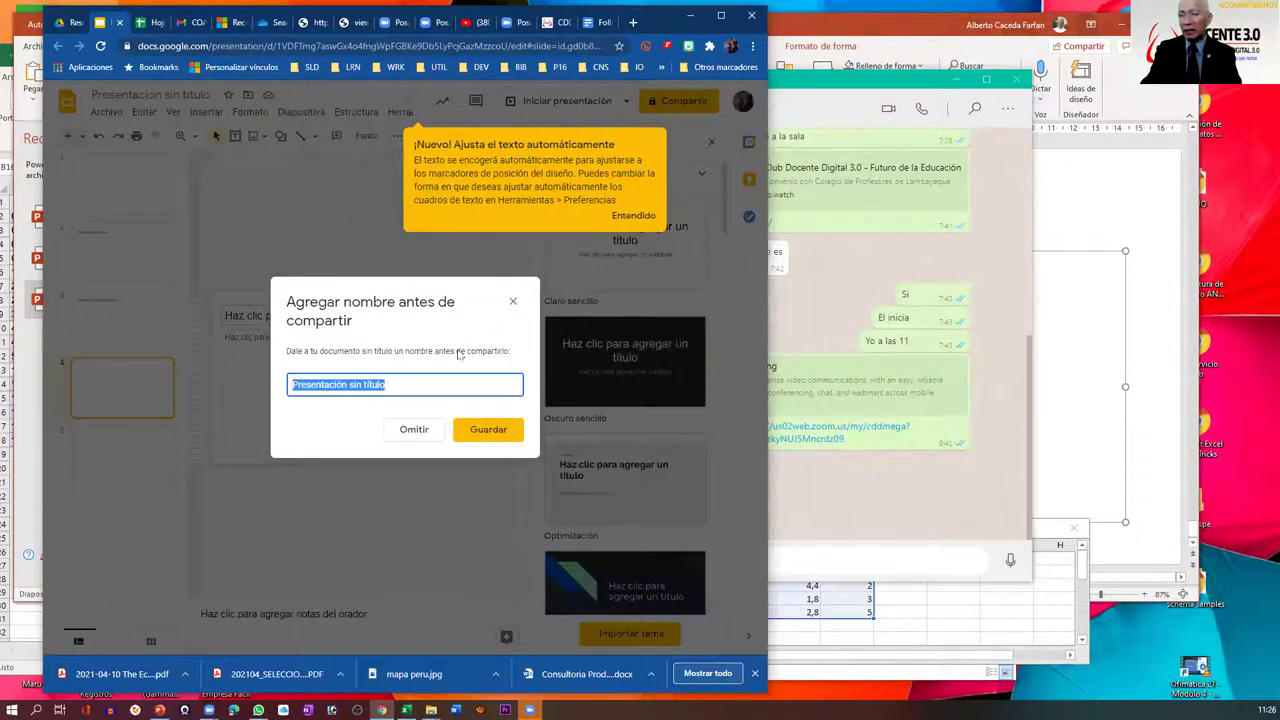
{"action": "key", "text": "End"}
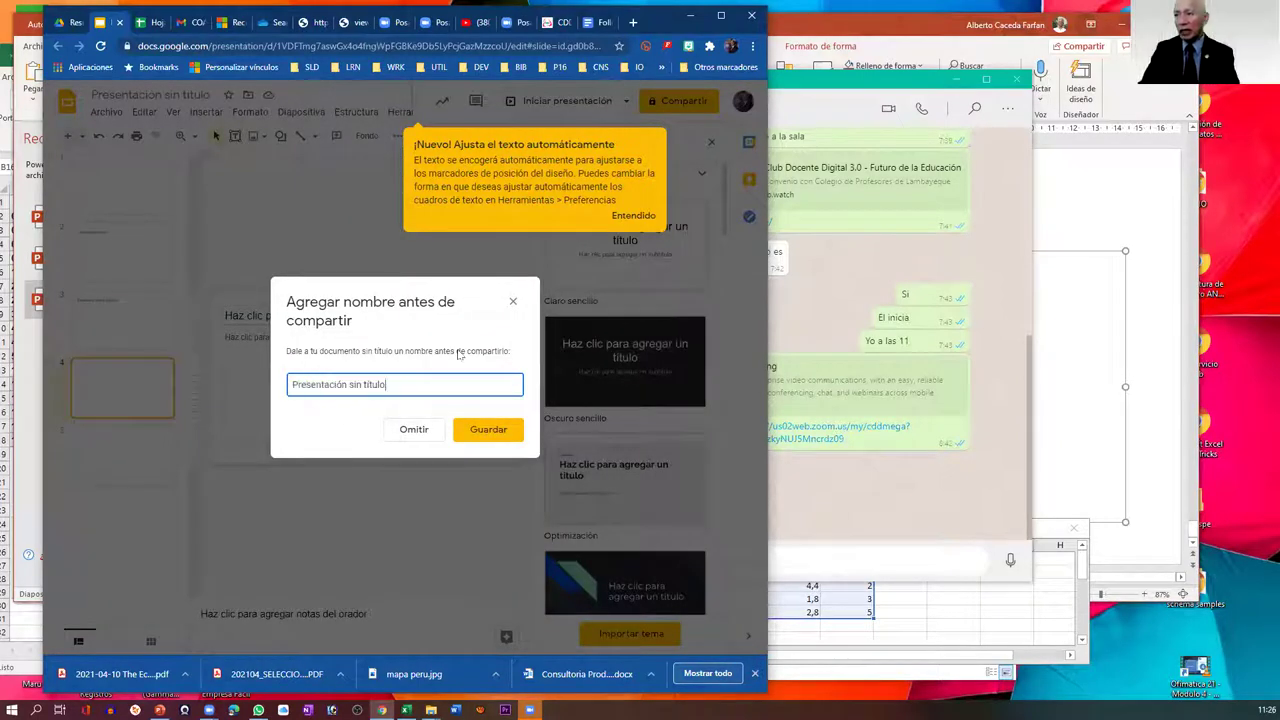
{"action": "key", "text": "ctrl+shift+Left"}
{"action": "key", "text": "ctrl+shift+Left"}
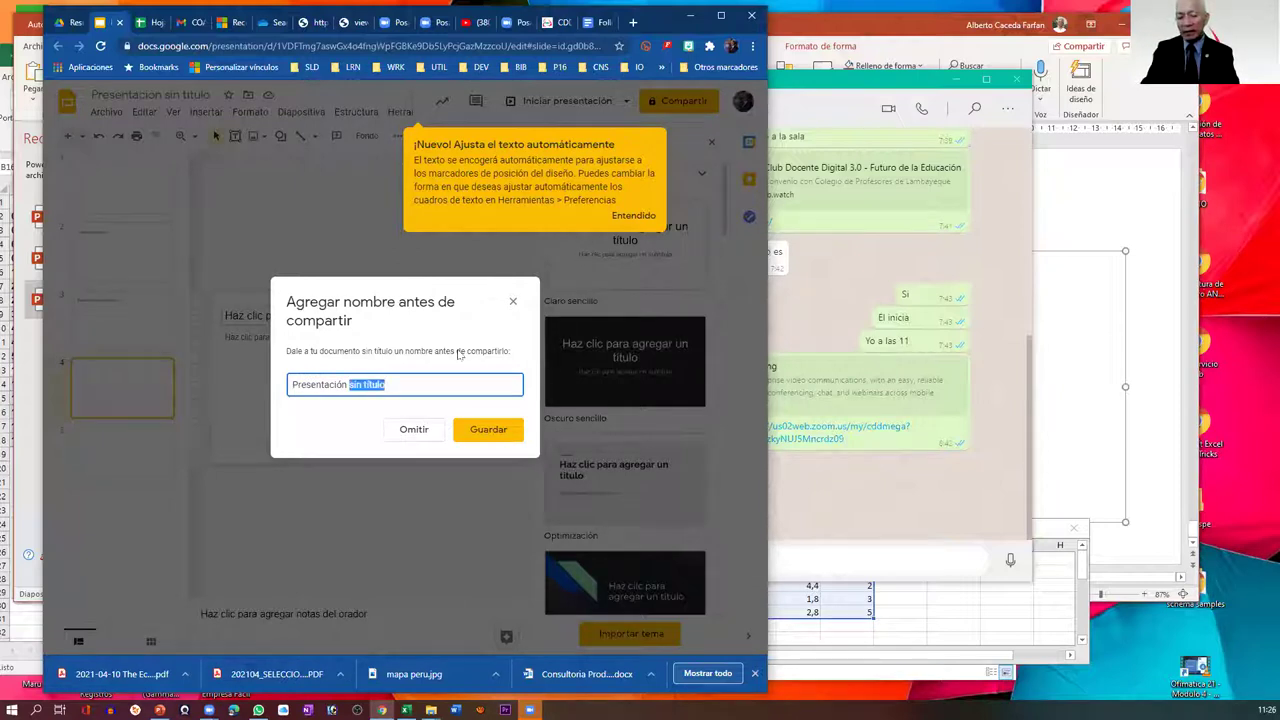
{"action": "type", "text": "Modelo"}
{"action": "left_click", "coordinate": [487, 430]}
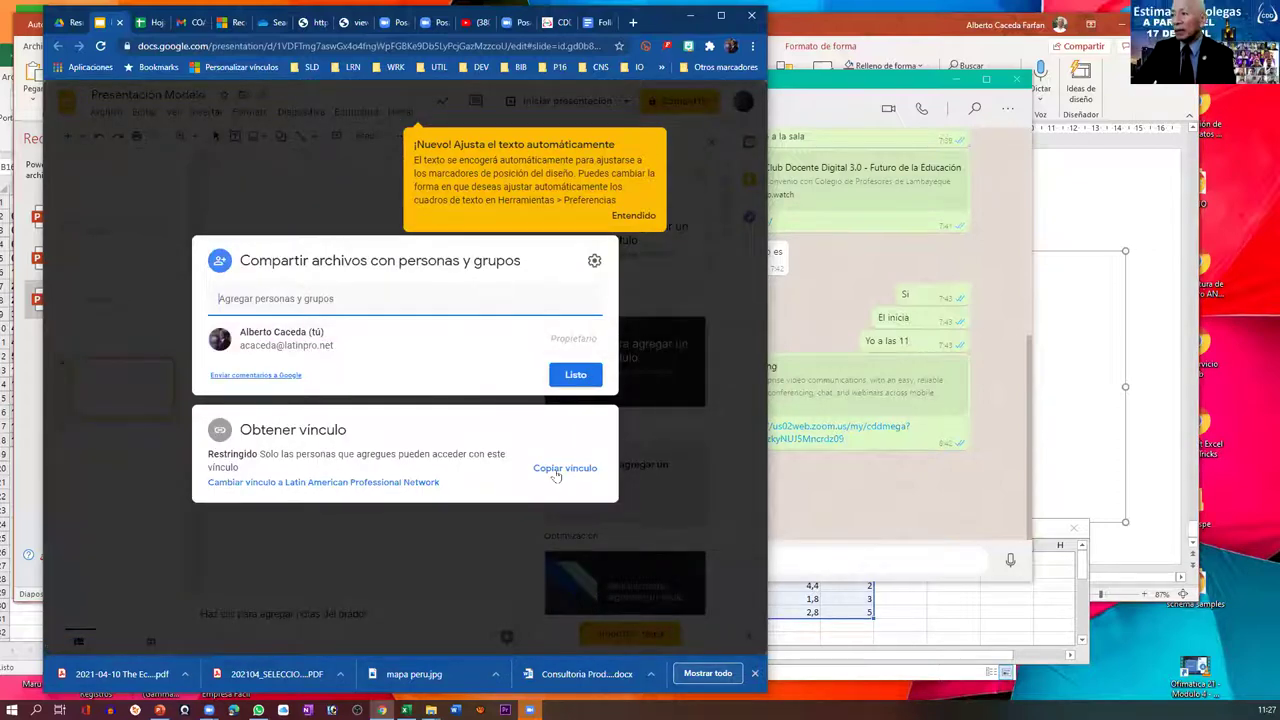
{"action": "left_click", "coordinate": [411, 486]}
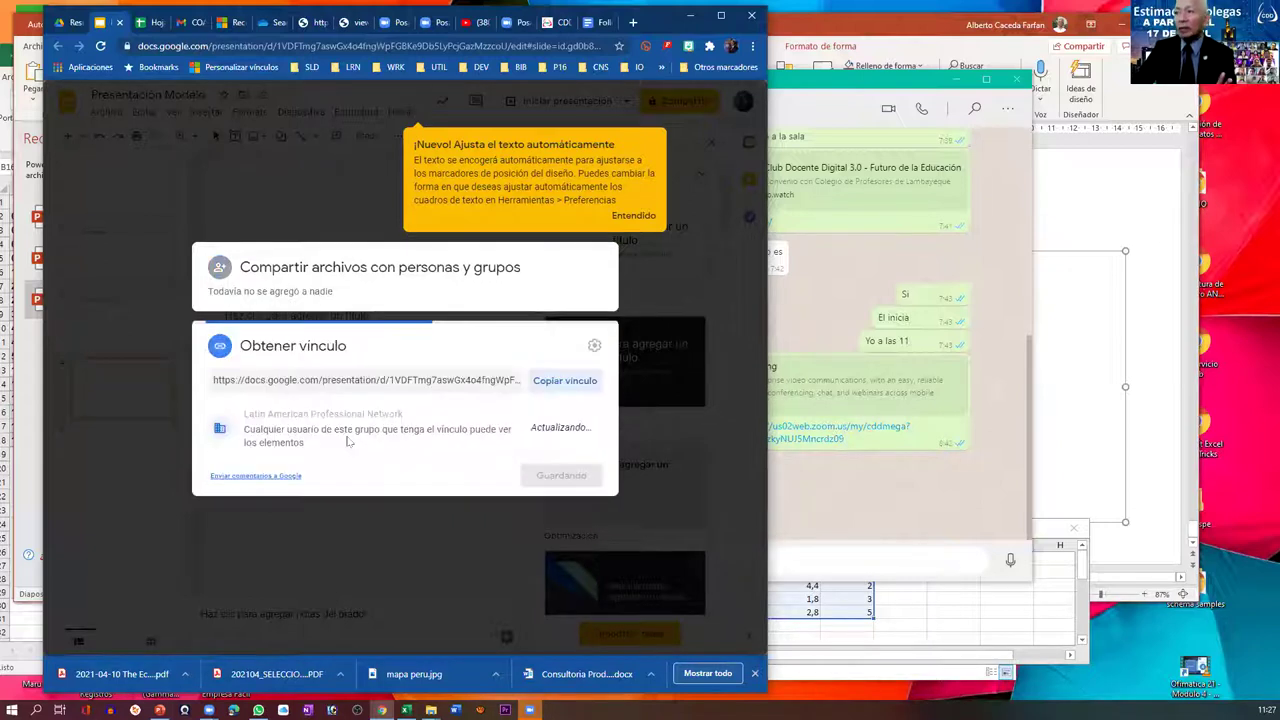
{"action": "left_click", "coordinate": [413, 418]}
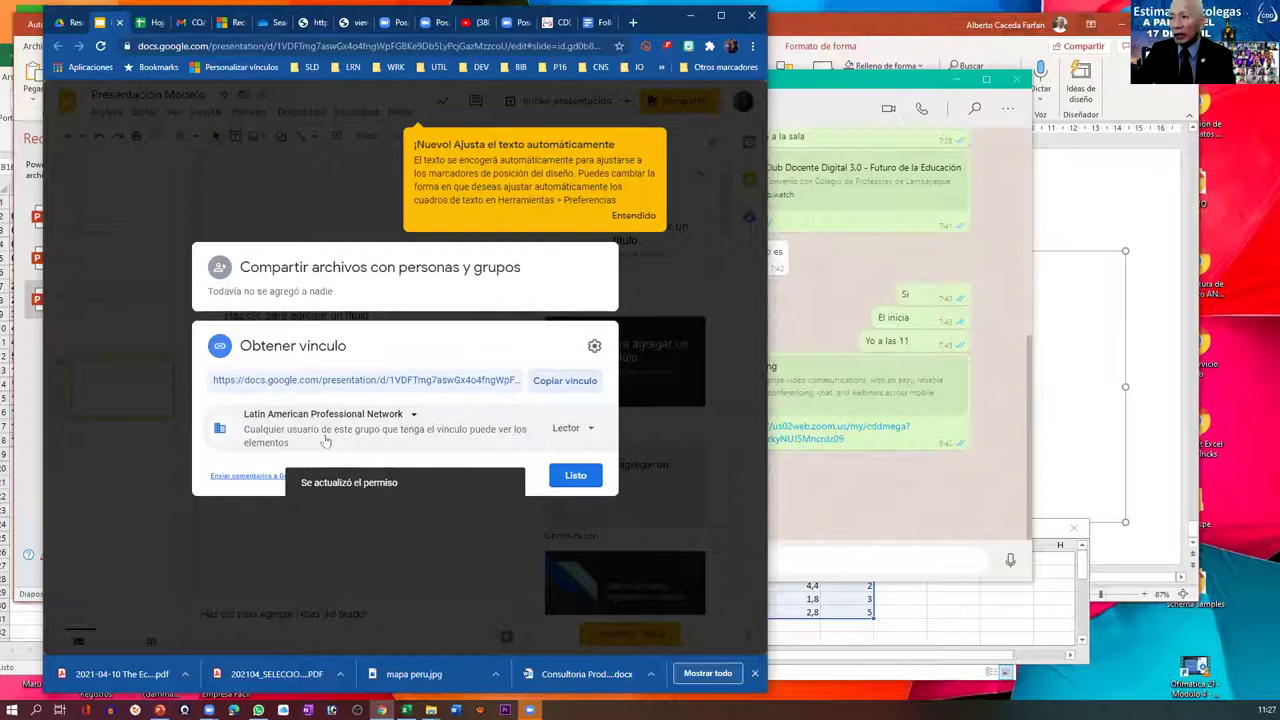
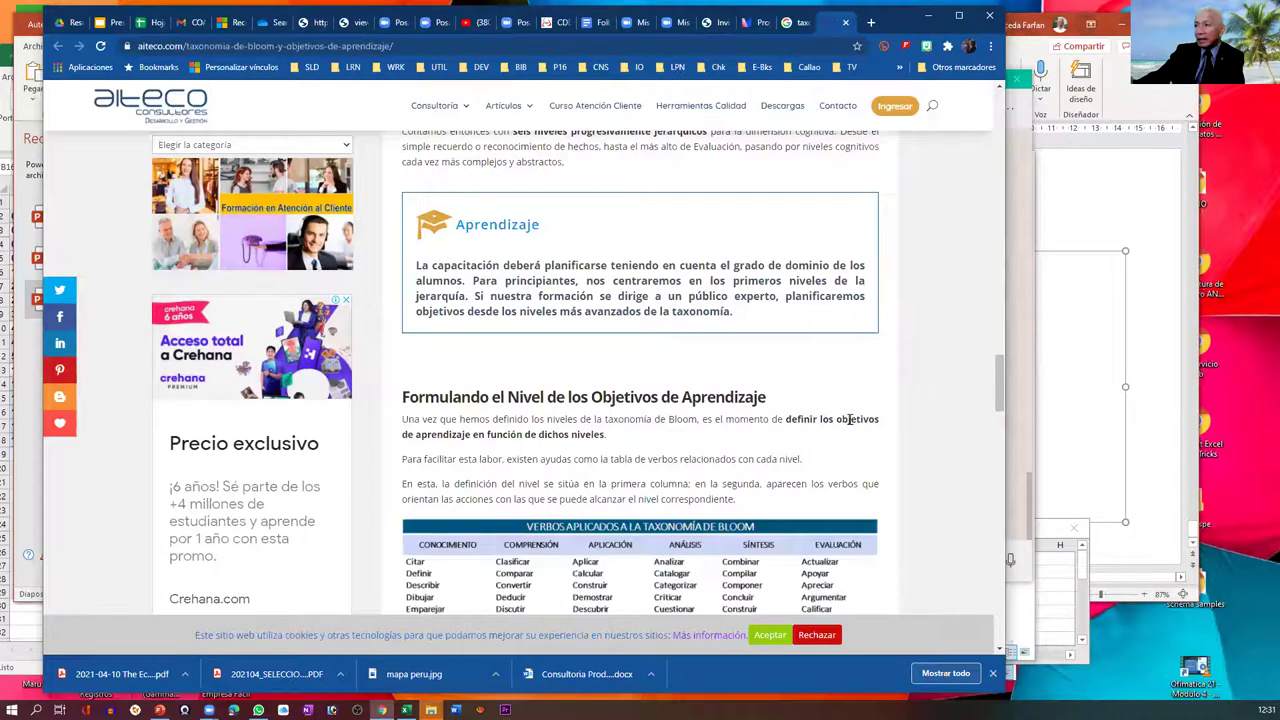
- Scroll to the 'Verbos aplicados a la Taxonomía de Bloom' table, then select the page address
{"action": "scroll", "coordinate": [850, 420], "scroll_direction": "down", "scroll_amount": 3}
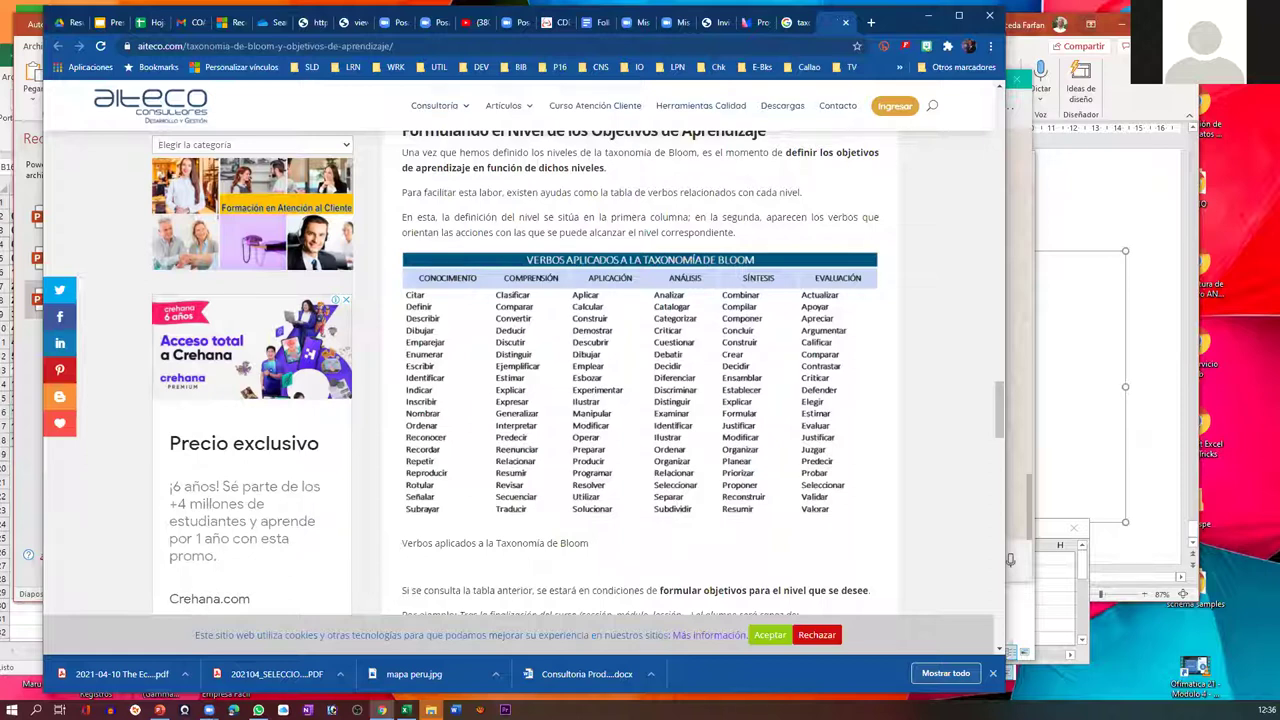
{"action": "left_click", "coordinate": [1010, 560]}
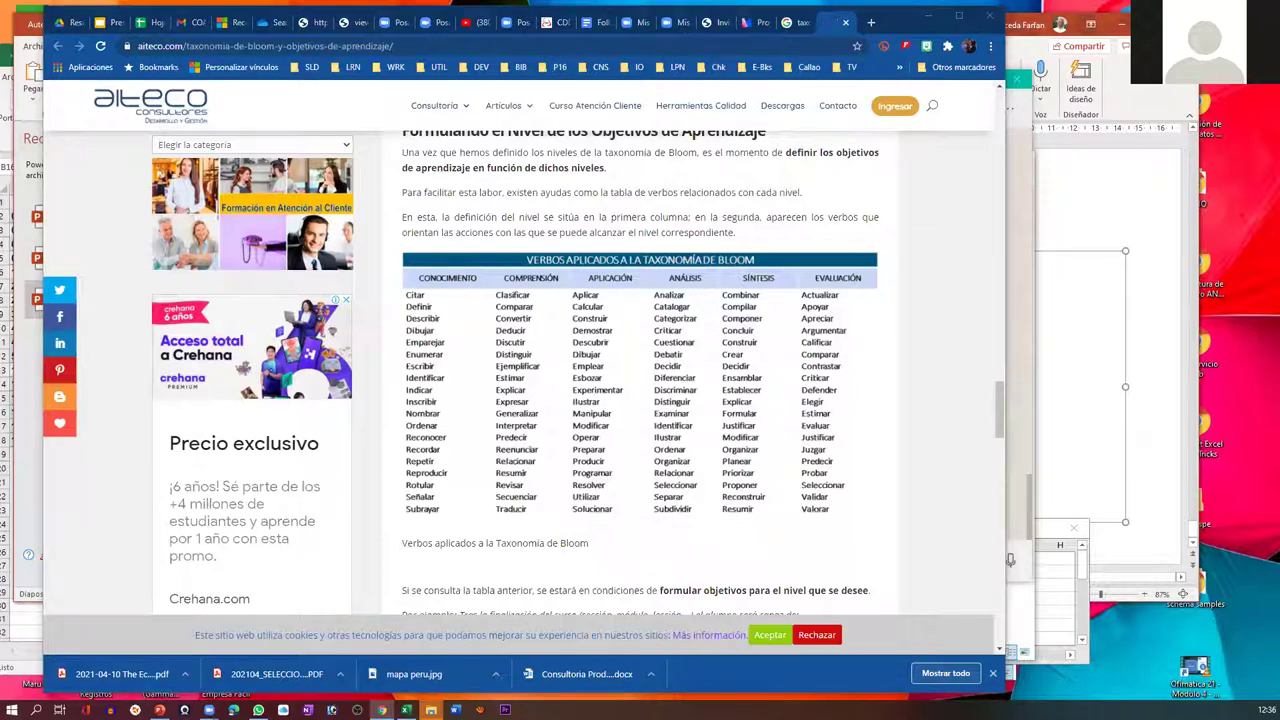
{"action": "left_click", "coordinate": [520, 46]}
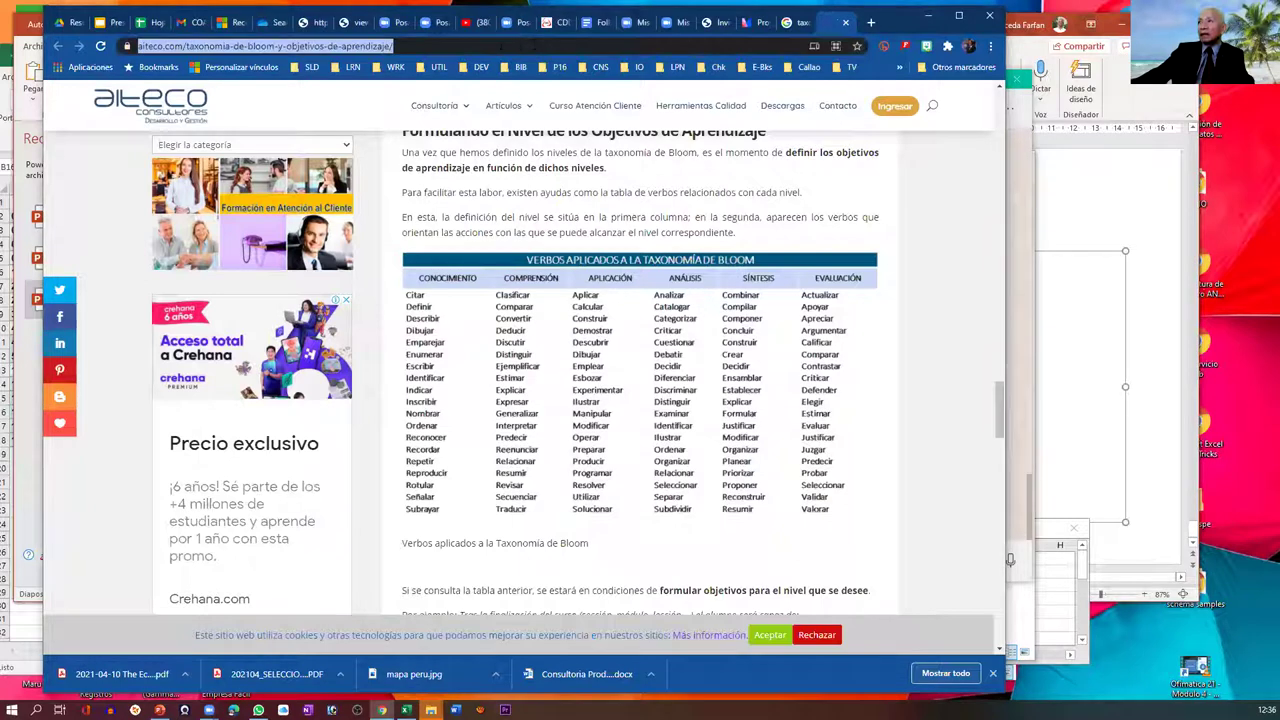
{"action": "left_click", "coordinate": [455, 46]}
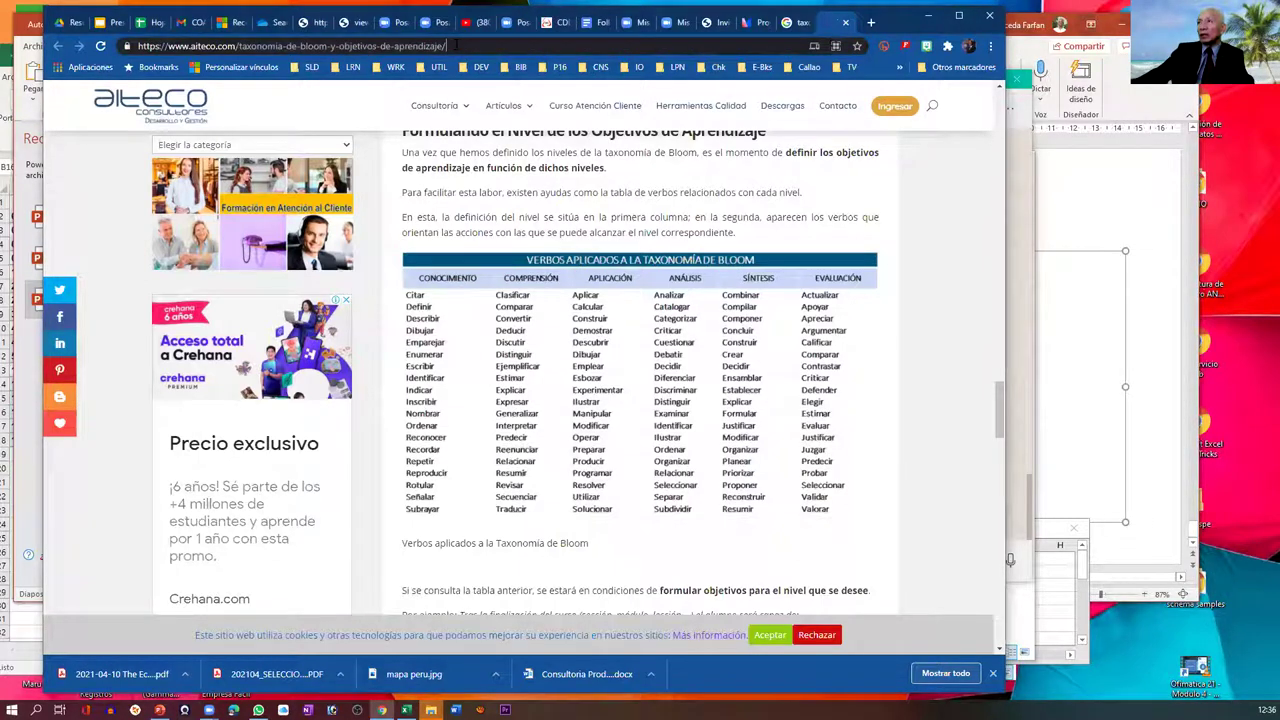
{"action": "key", "text": "ctrl+a"}
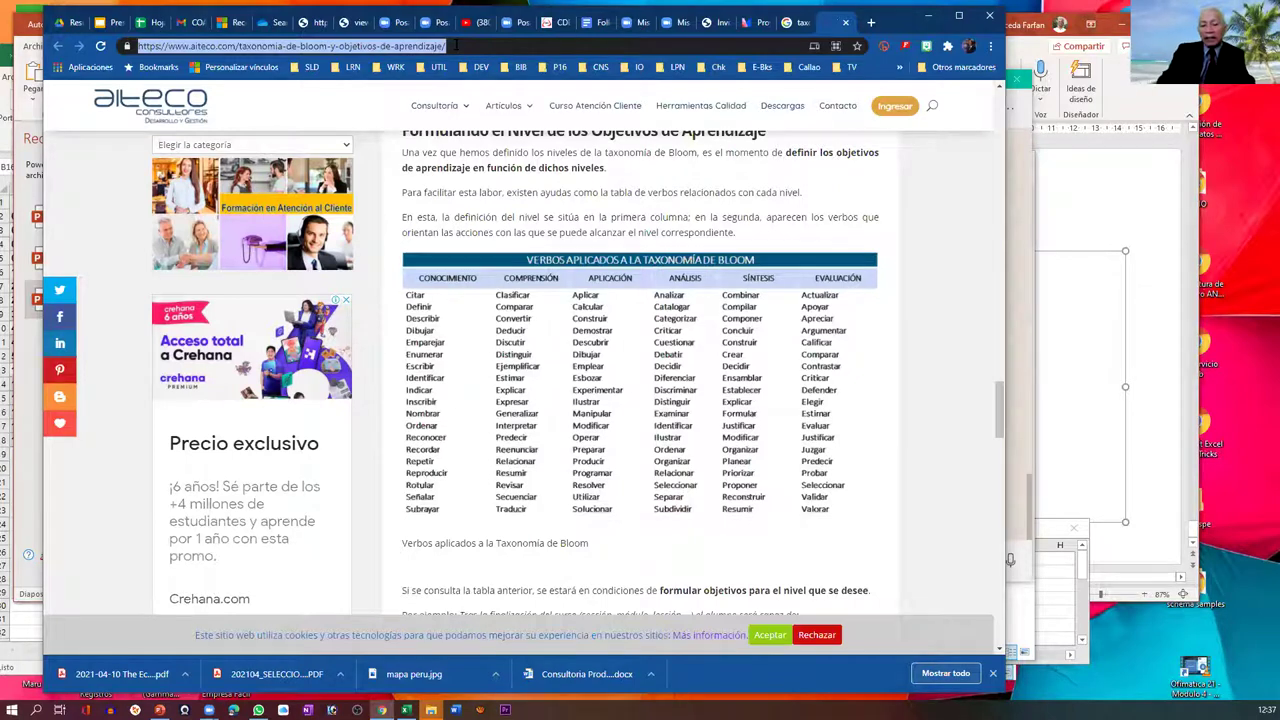
- Go to docentedigital.club, adjust the page zoom, and open its Clases schedule page
{"action": "type", "text": "doce"}
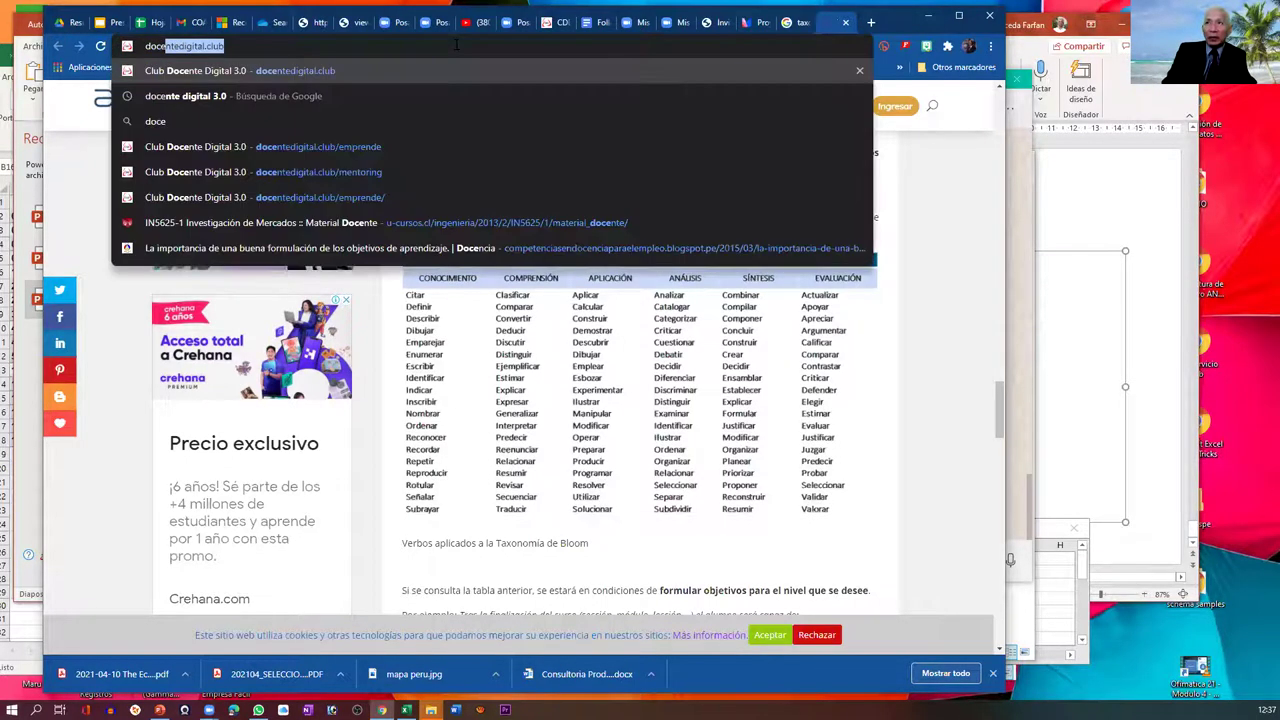
{"action": "key", "text": "Return"}
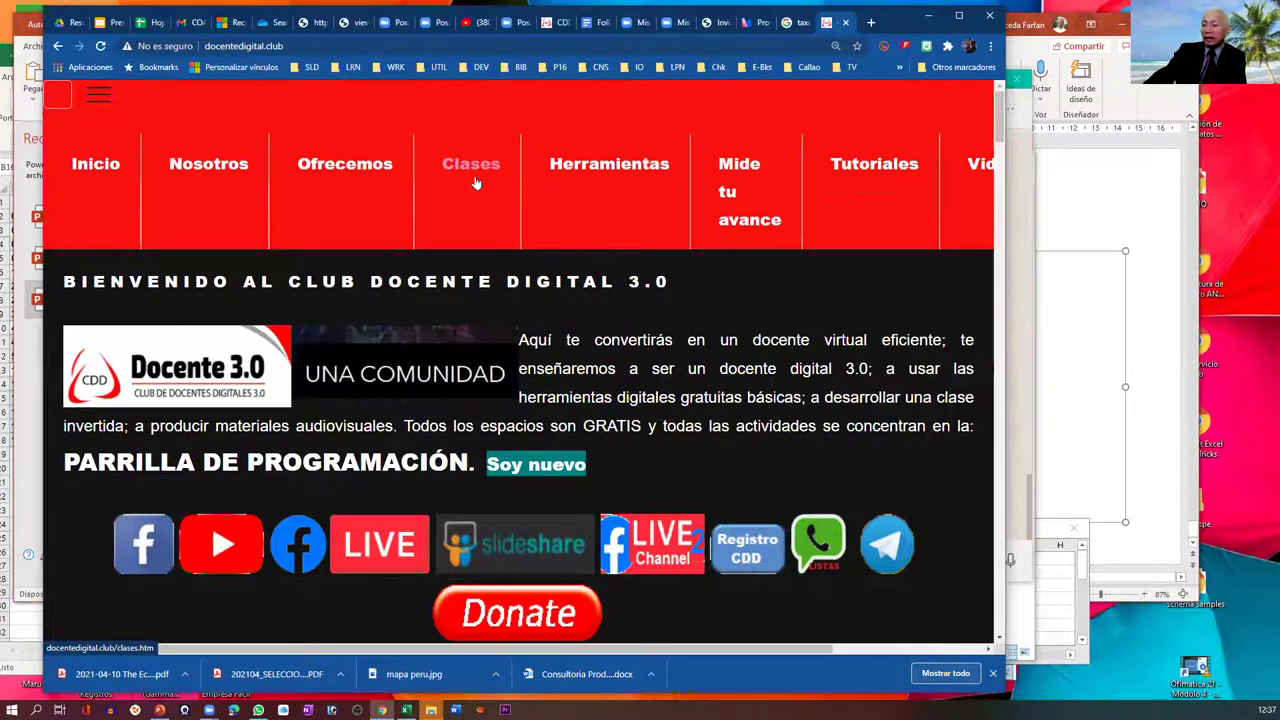
{"action": "key", "text": "ctrl+minus"}
{"action": "key", "text": "ctrl+minus"}
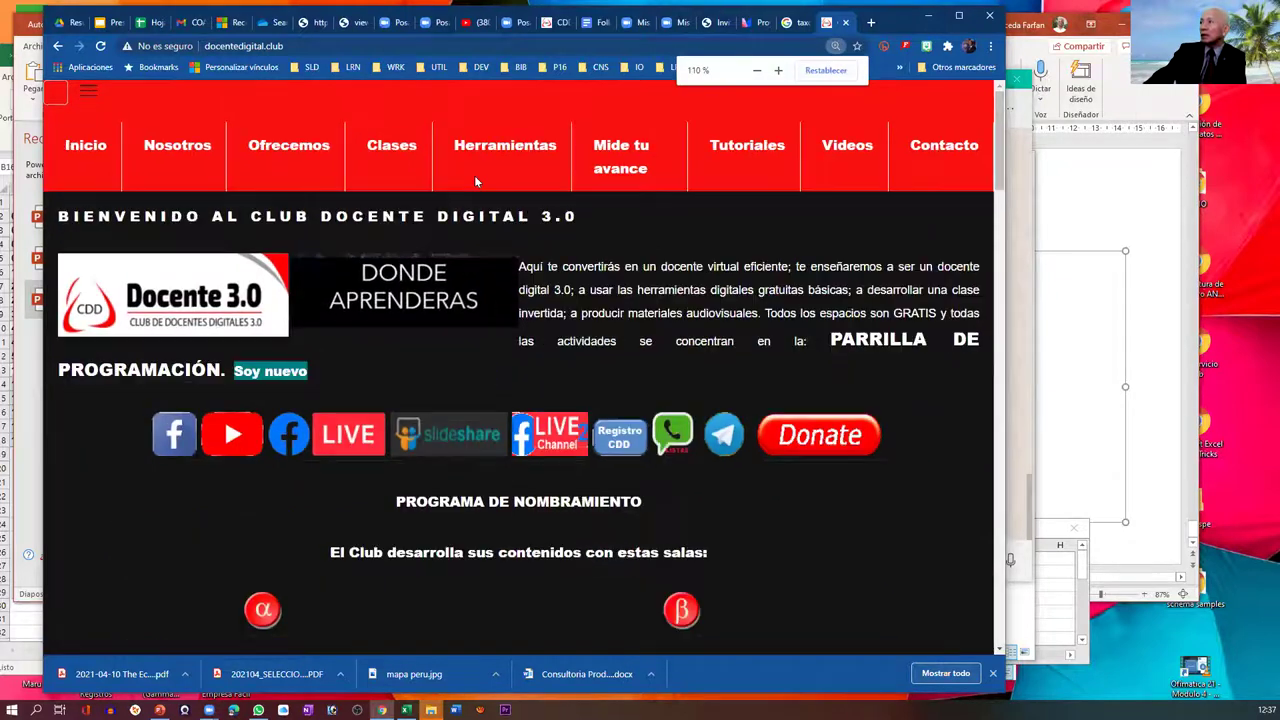
{"action": "key", "text": "ctrl+minus"}
{"action": "key", "text": "ctrl+minus"}
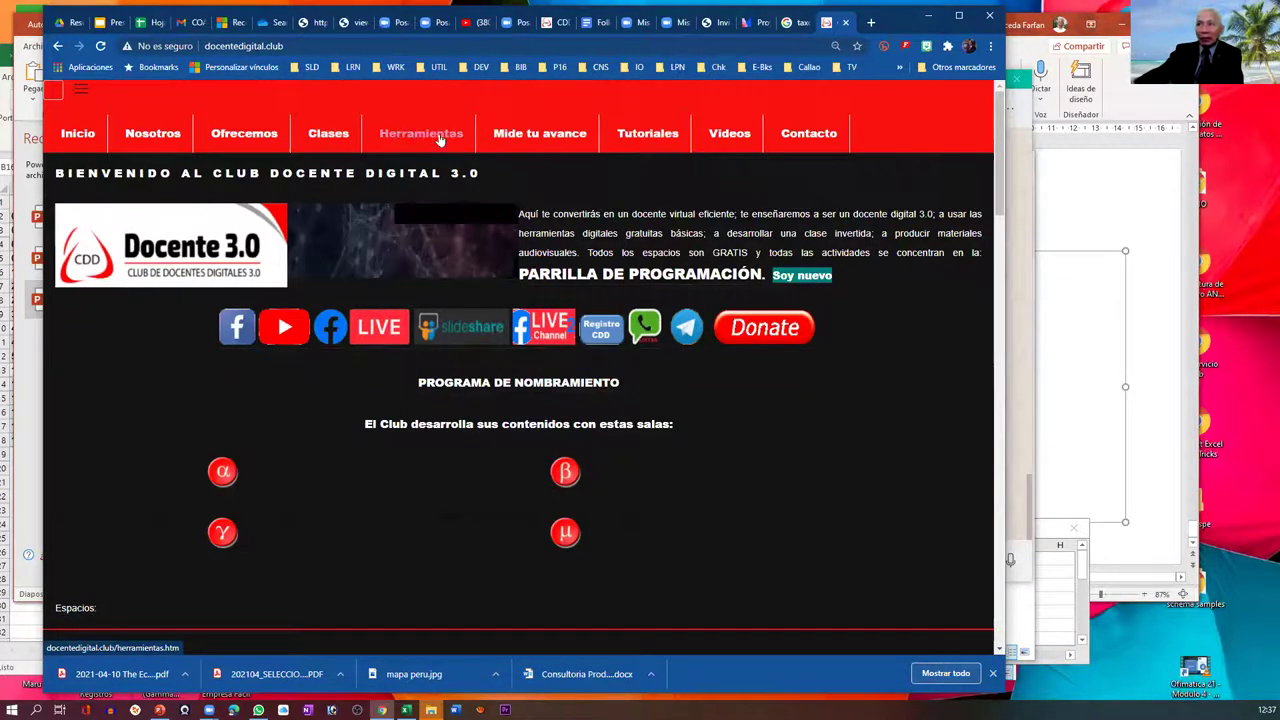
{"action": "left_click", "coordinate": [330, 146]}
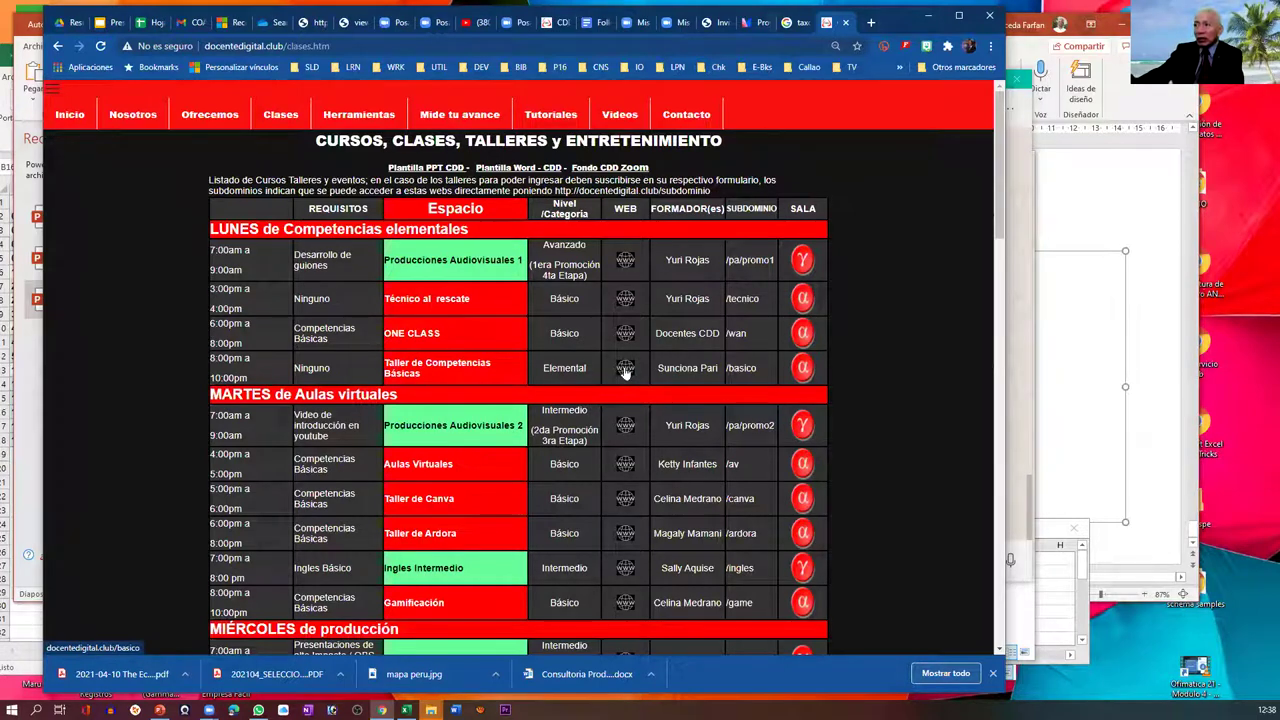
- Open the /basico Competencias Básicas workshop page and scroll down to its Lista whatsapp link
{"action": "left_click", "coordinate": [625, 372]}
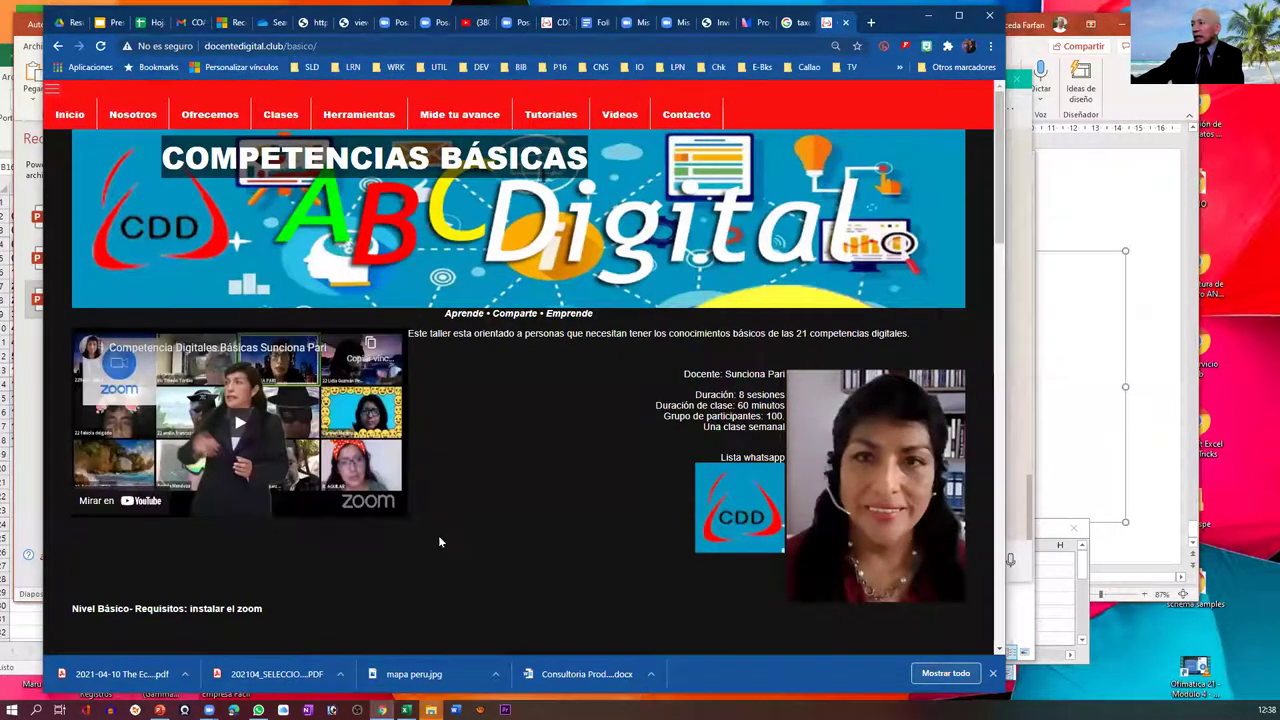
{"action": "scroll", "coordinate": [465, 537], "scroll_direction": "down", "scroll_amount": 2}
{"action": "scroll", "coordinate": [470, 537], "scroll_direction": "down", "scroll_amount": 1}
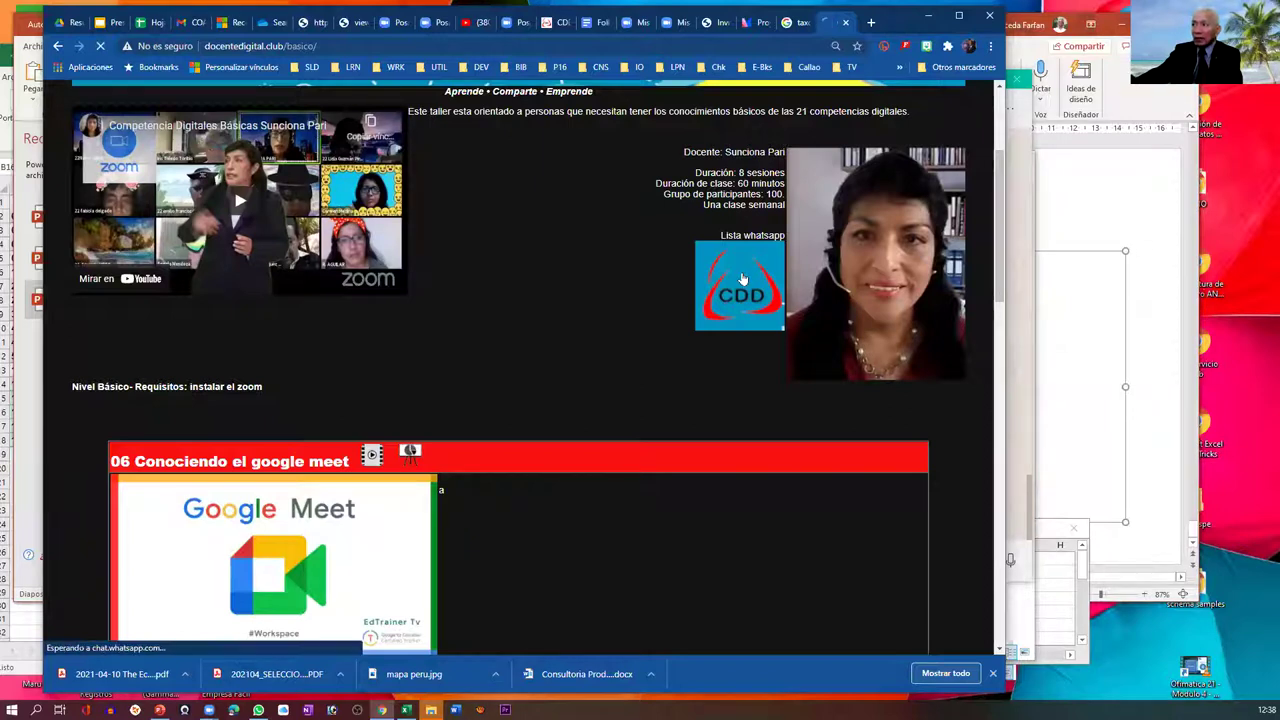
- Open the CDD WhatsApp group invitation and choose UNIRME AL CHAT
{"action": "left_click", "coordinate": [743, 279]}
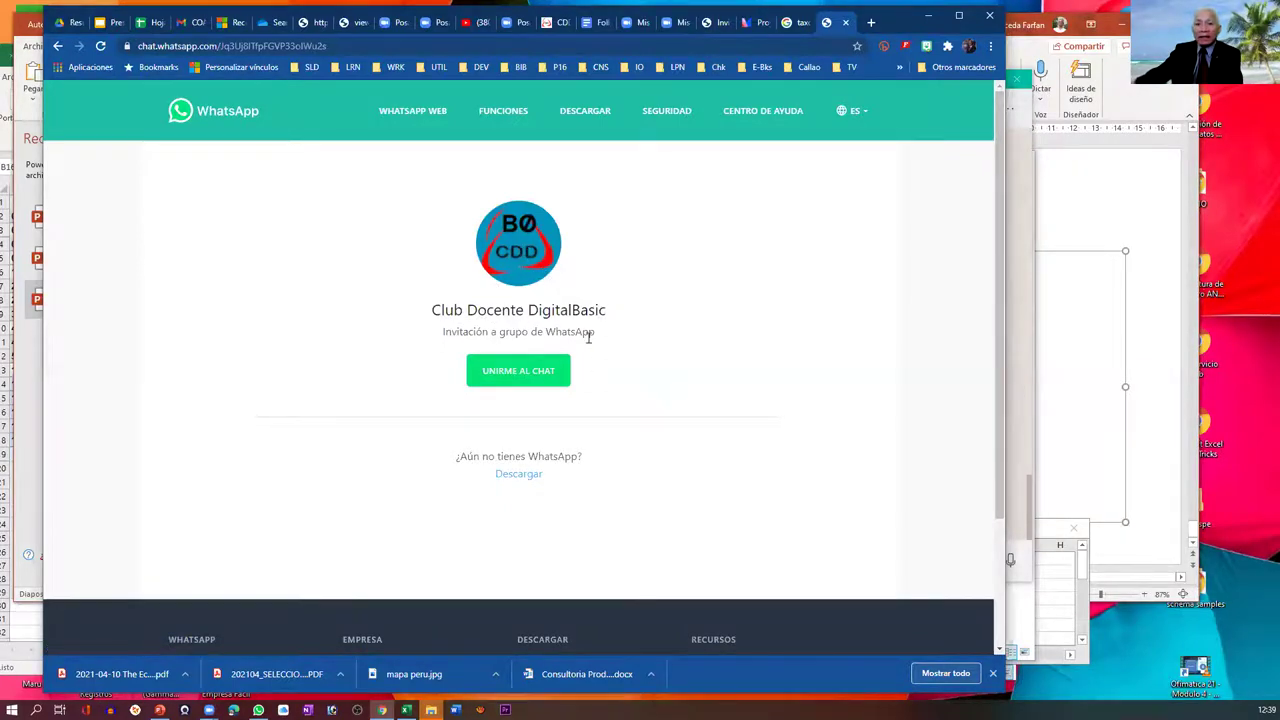
{"action": "left_click", "coordinate": [521, 376]}
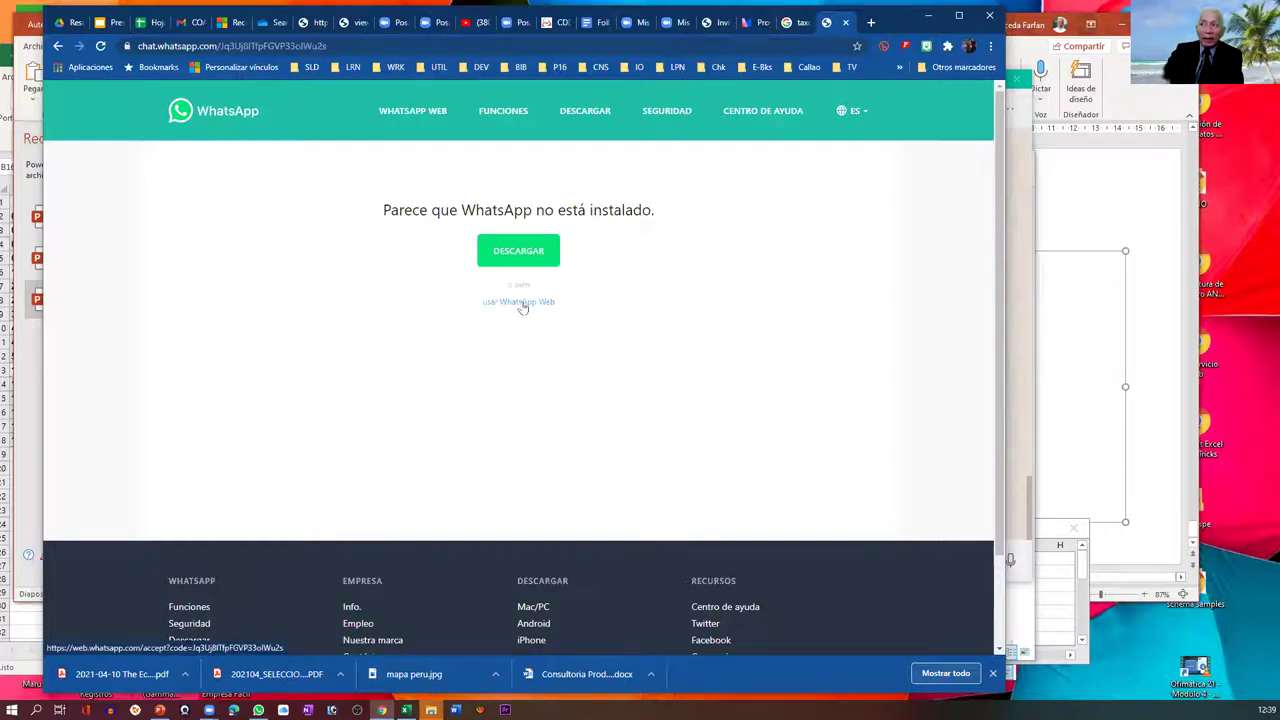
- Choose 'usar WhatsApp Web' instead of downloading the WhatsApp app
{"action": "left_click", "coordinate": [521, 304]}
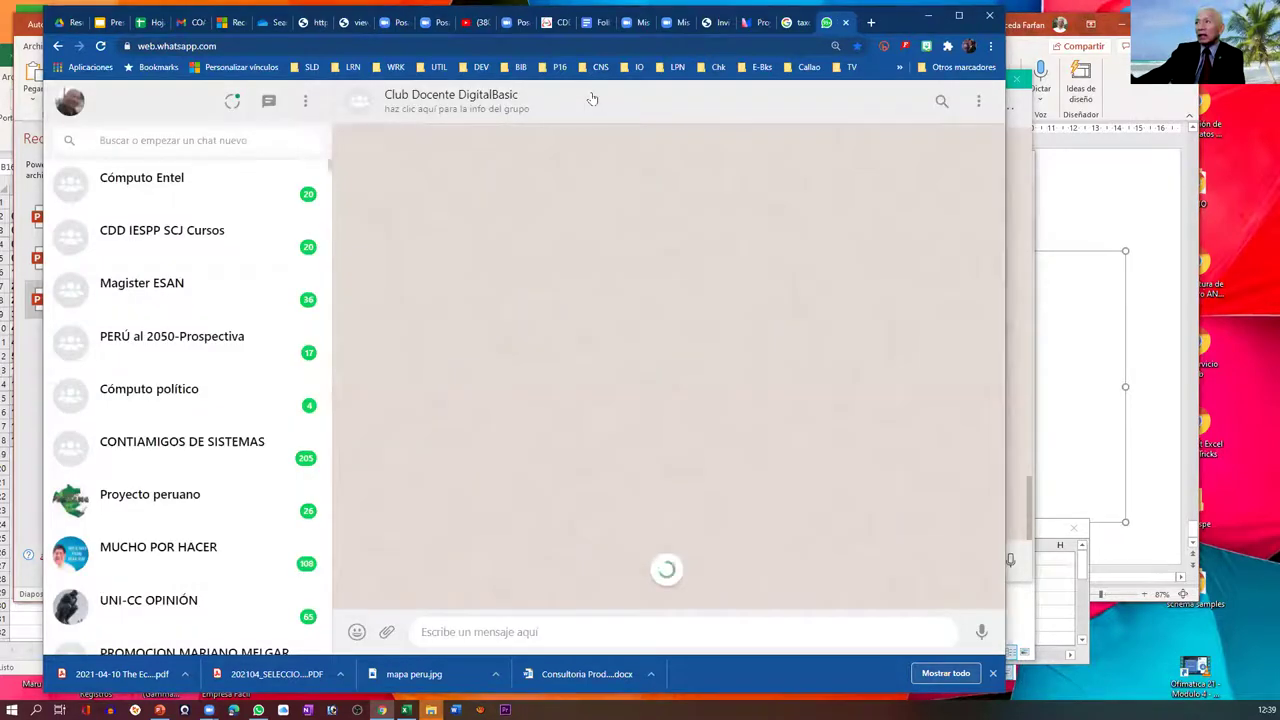
- Show the Club Docente DigitalBasic group info beside its chat in WhatsApp Web
{"action": "left_click", "coordinate": [594, 100]}
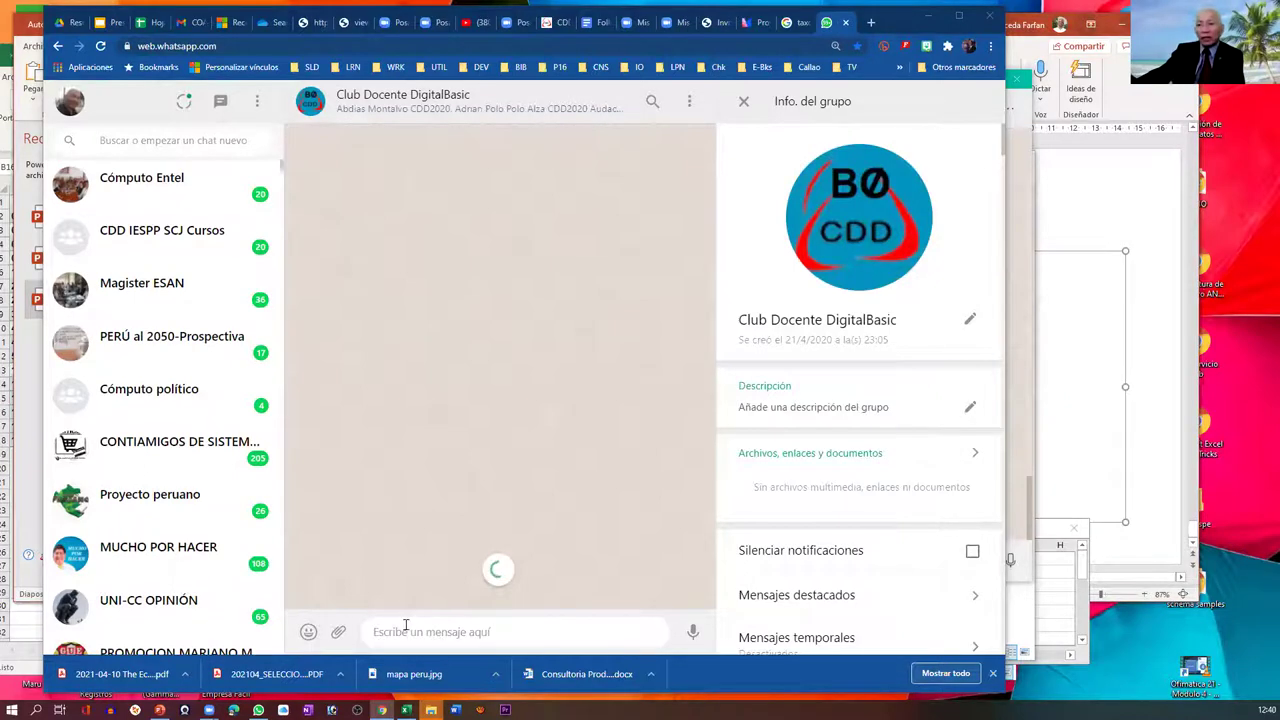
{"action": "left_click", "coordinate": [410, 632]}
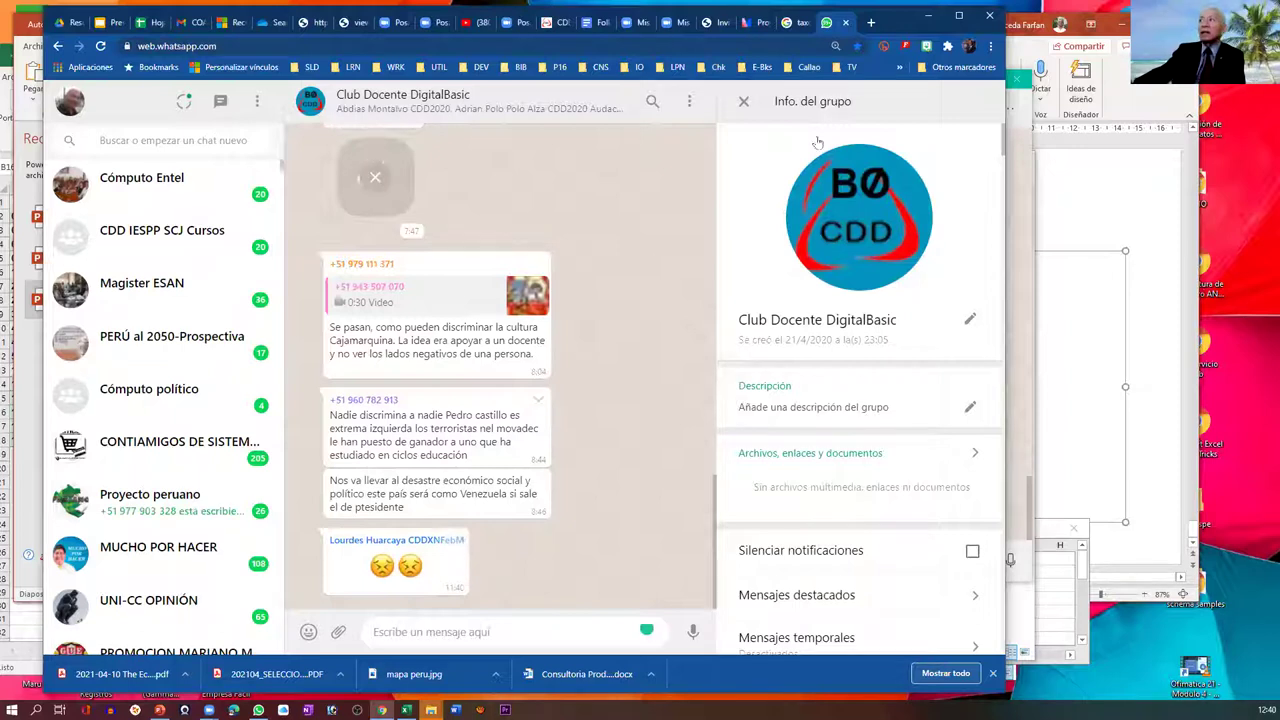
{"action": "left_click", "coordinate": [800, 22]}
- Add a blank second slide to Proyectos and set its question type to Word Cloud
{"action": "left_click", "coordinate": [748, 22]}
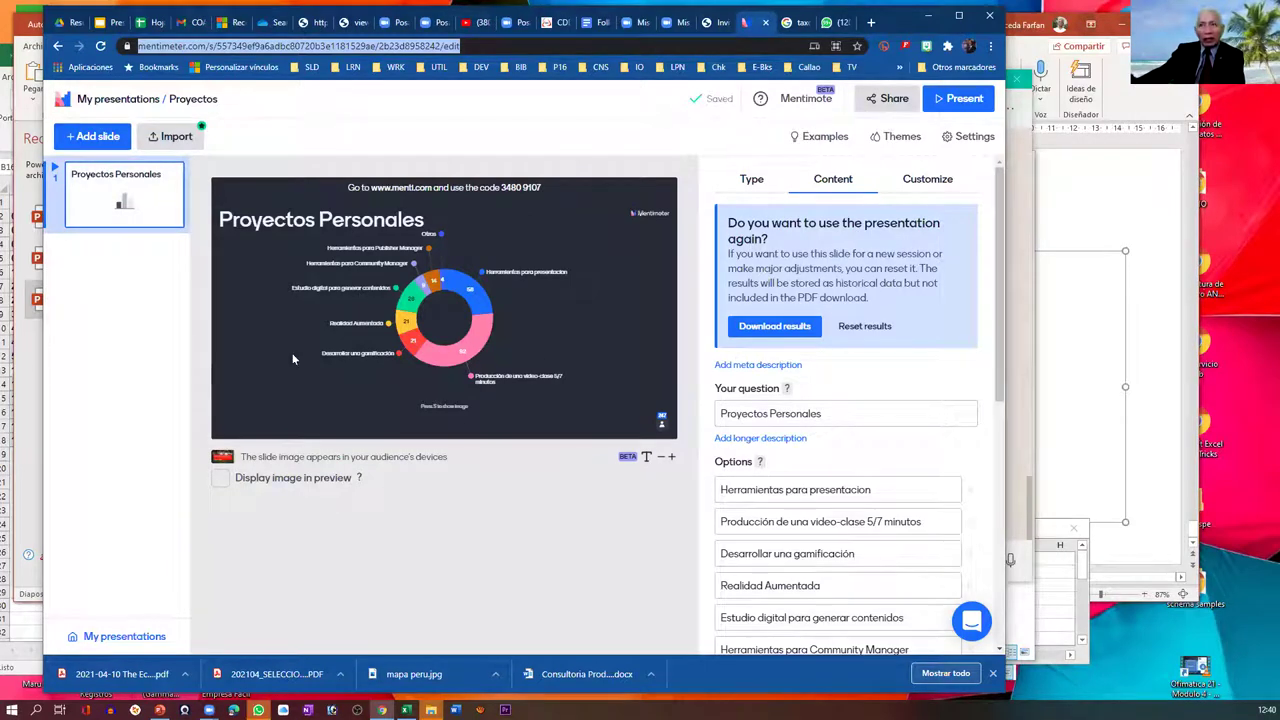
{"action": "left_click", "coordinate": [96, 143]}
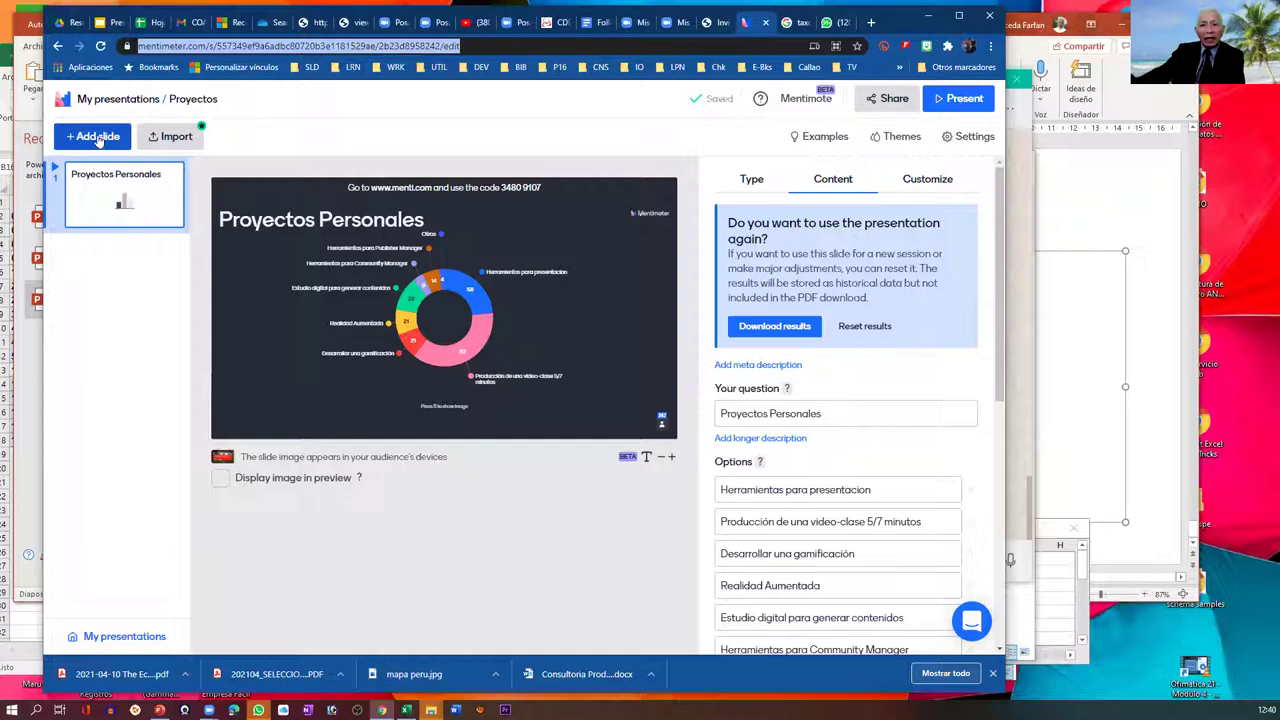
{"action": "left_click", "coordinate": [98, 140]}
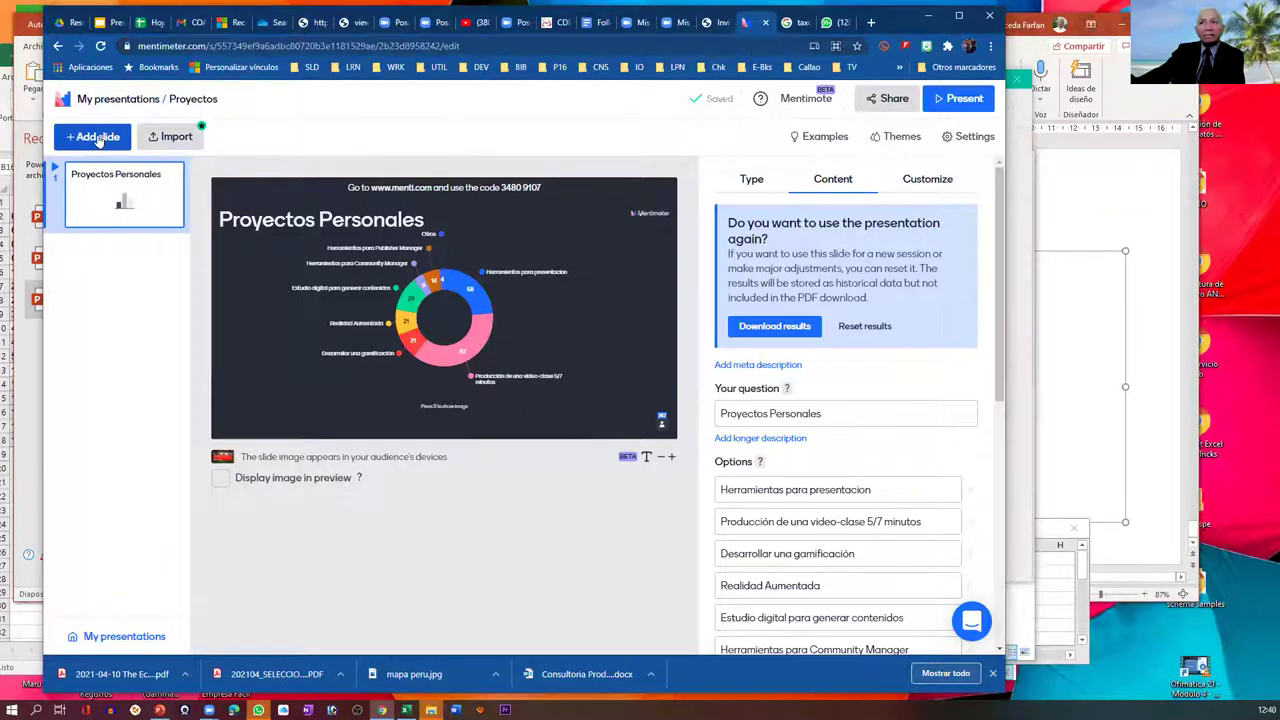
{"action": "left_click", "coordinate": [98, 140]}
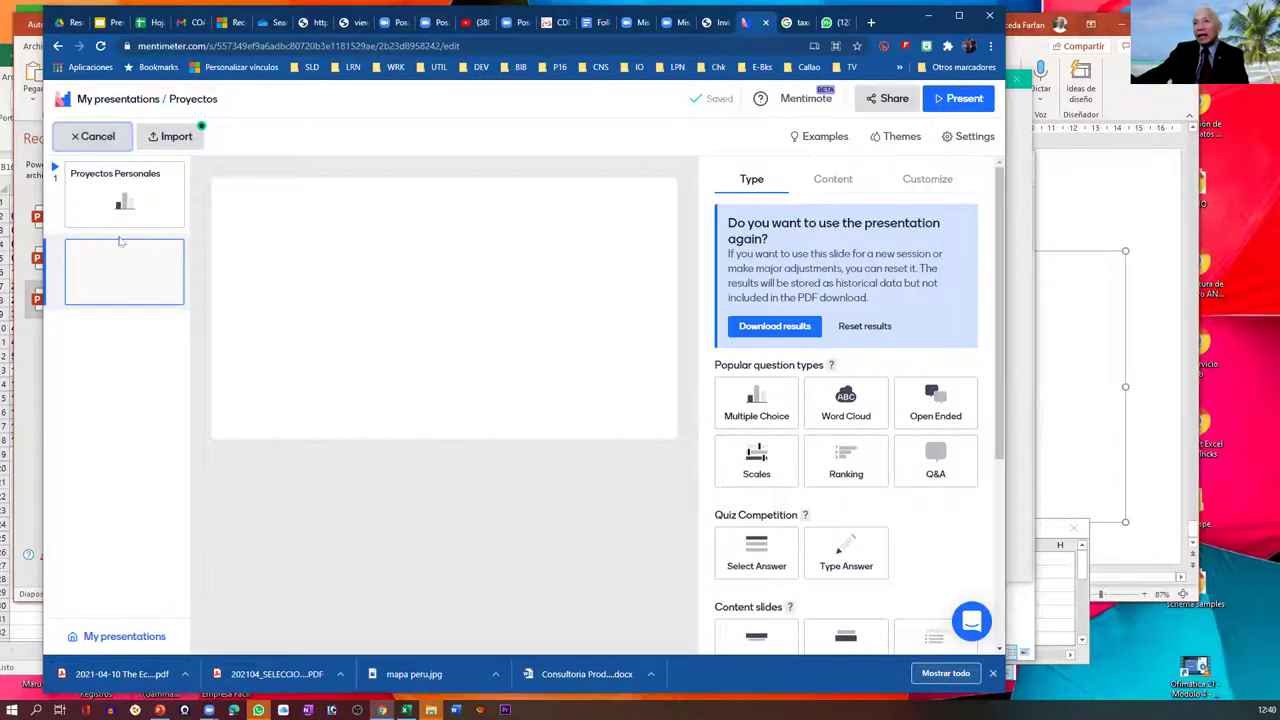
{"action": "left_click", "coordinate": [139, 277]}
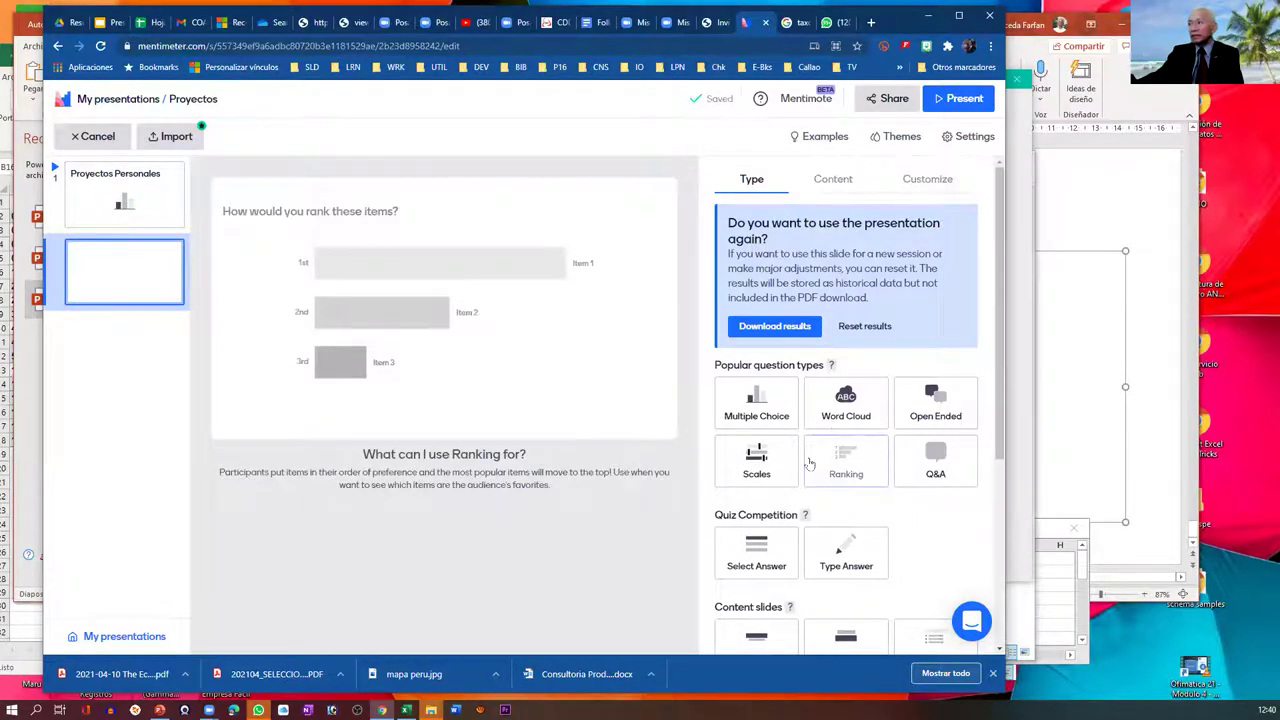
{"action": "left_click", "coordinate": [773, 403]}
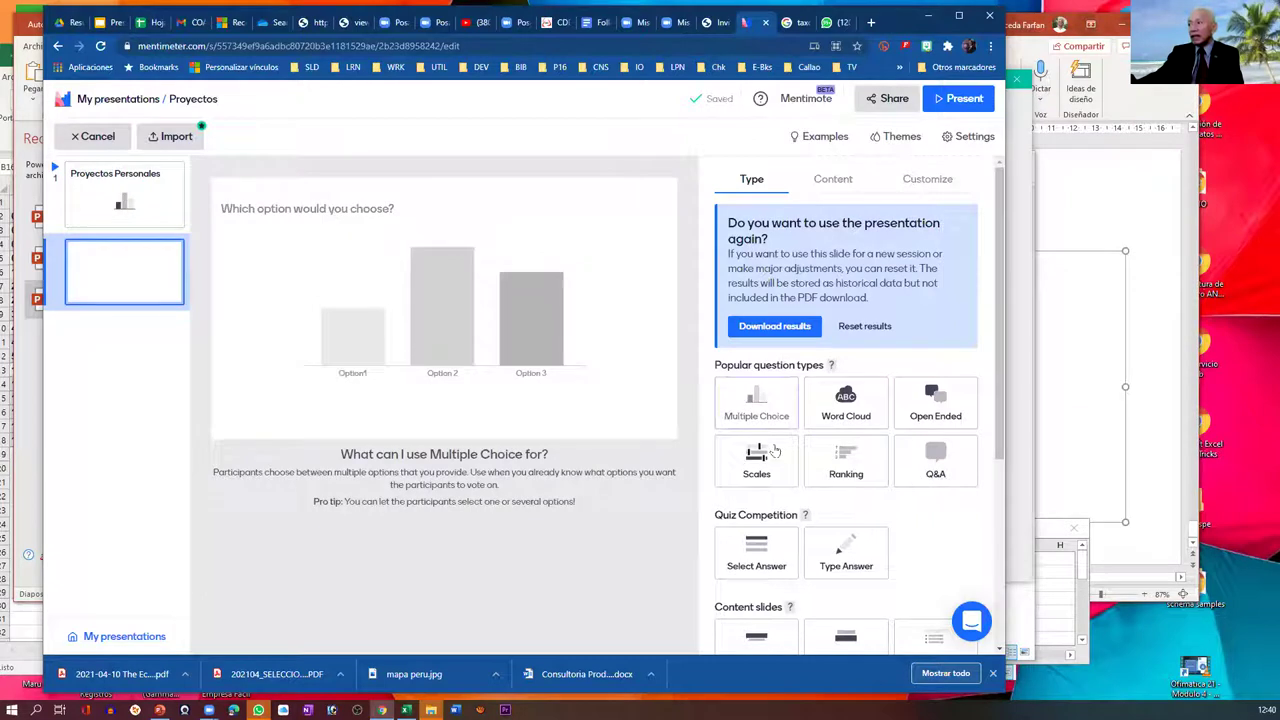
{"action": "left_click", "coordinate": [940, 408]}
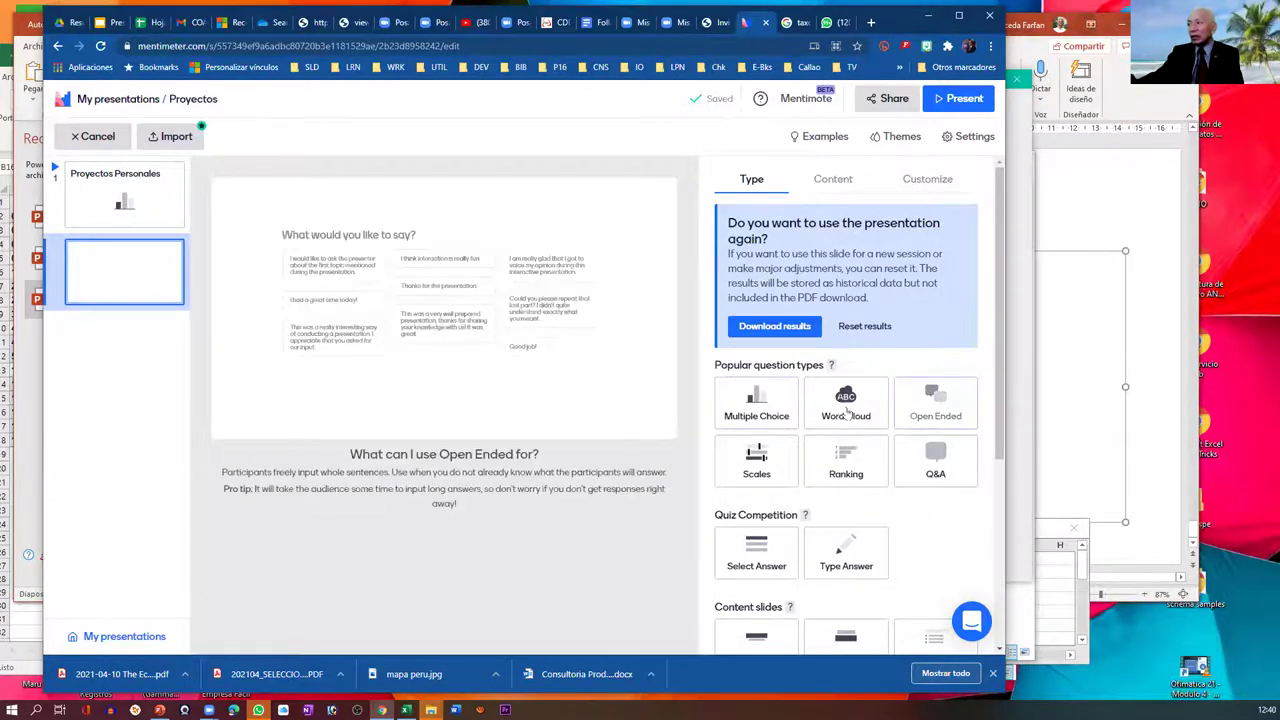
{"action": "left_click", "coordinate": [846, 410]}
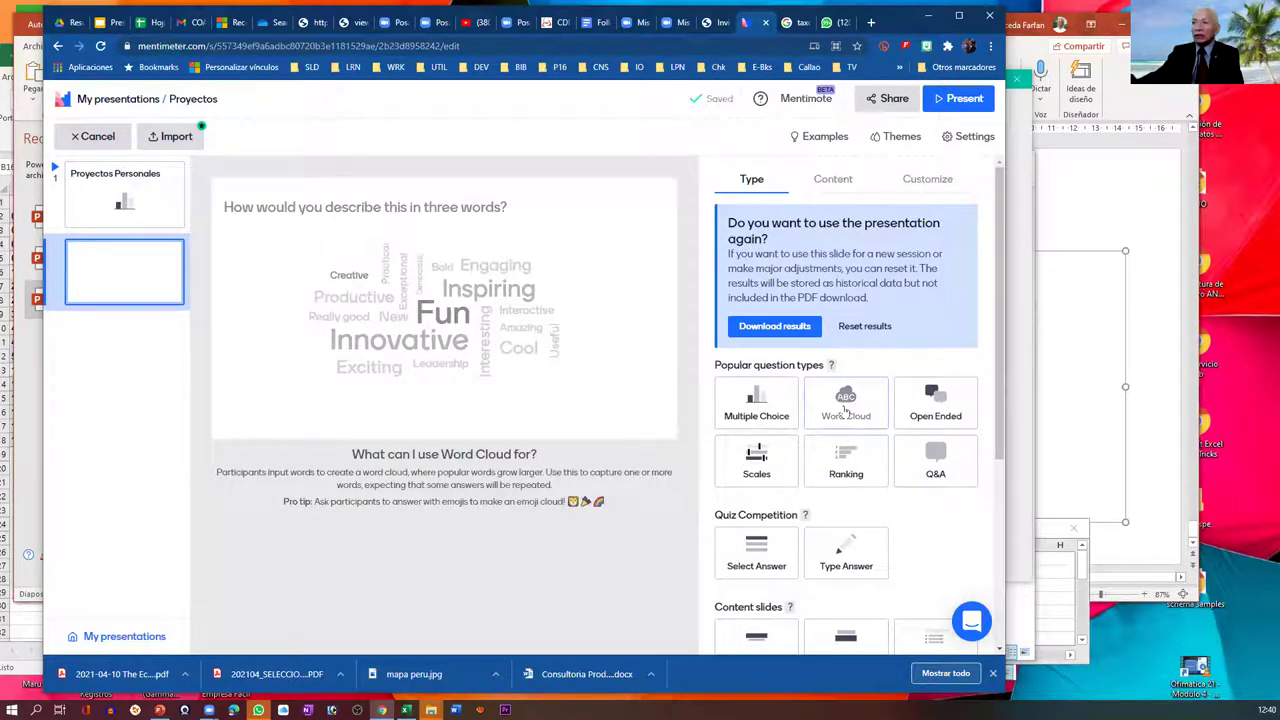
{"action": "left_click", "coordinate": [846, 410]}
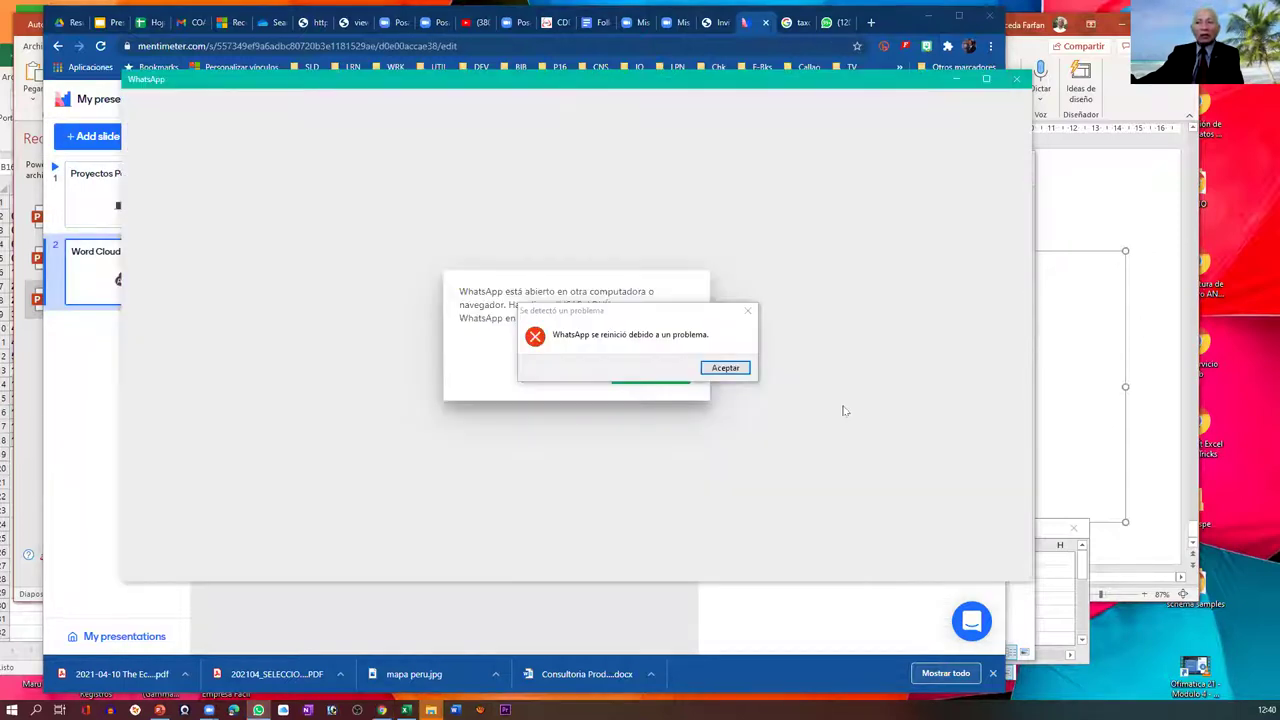
- Dismiss the 'WhatsApp se reinició debido a un problema' message with Aceptar
{"action": "left_click", "coordinate": [725, 370]}
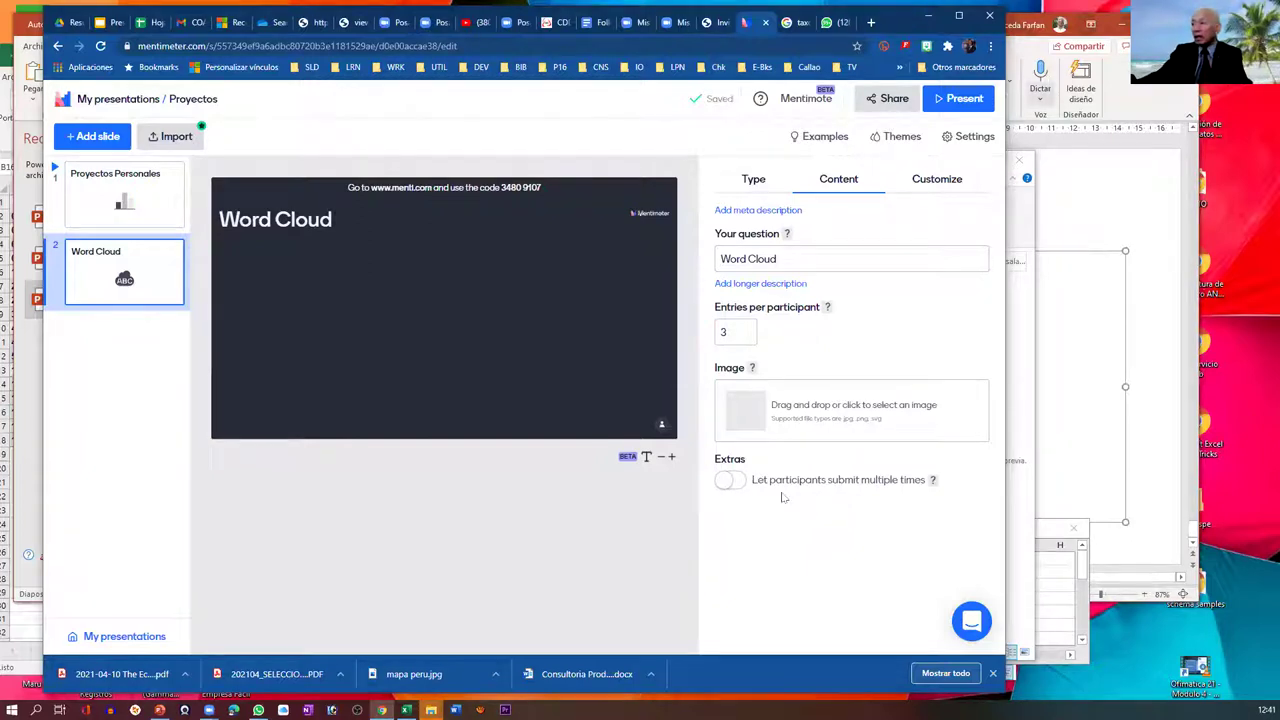
- Allow multiple submissions and set the question to 'Que herramientas le interesa aprender'
{"action": "left_click", "coordinate": [741, 489]}
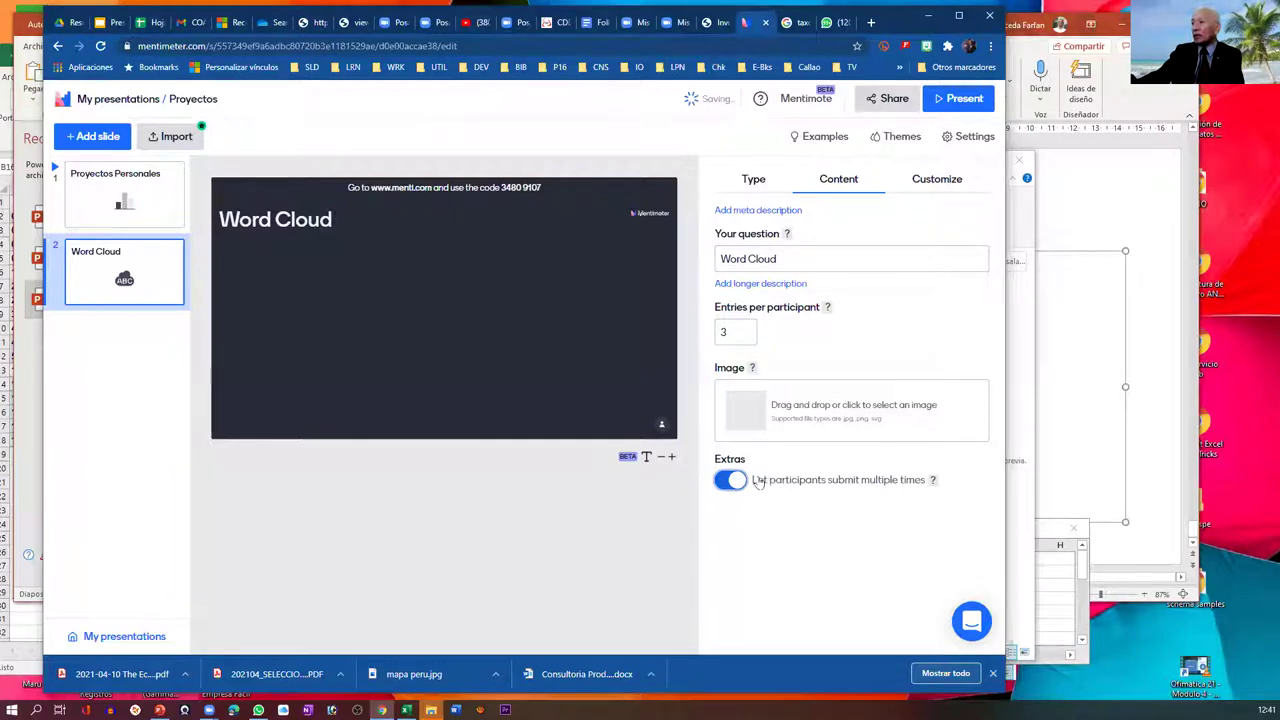
{"action": "left_click", "coordinate": [789, 258]}
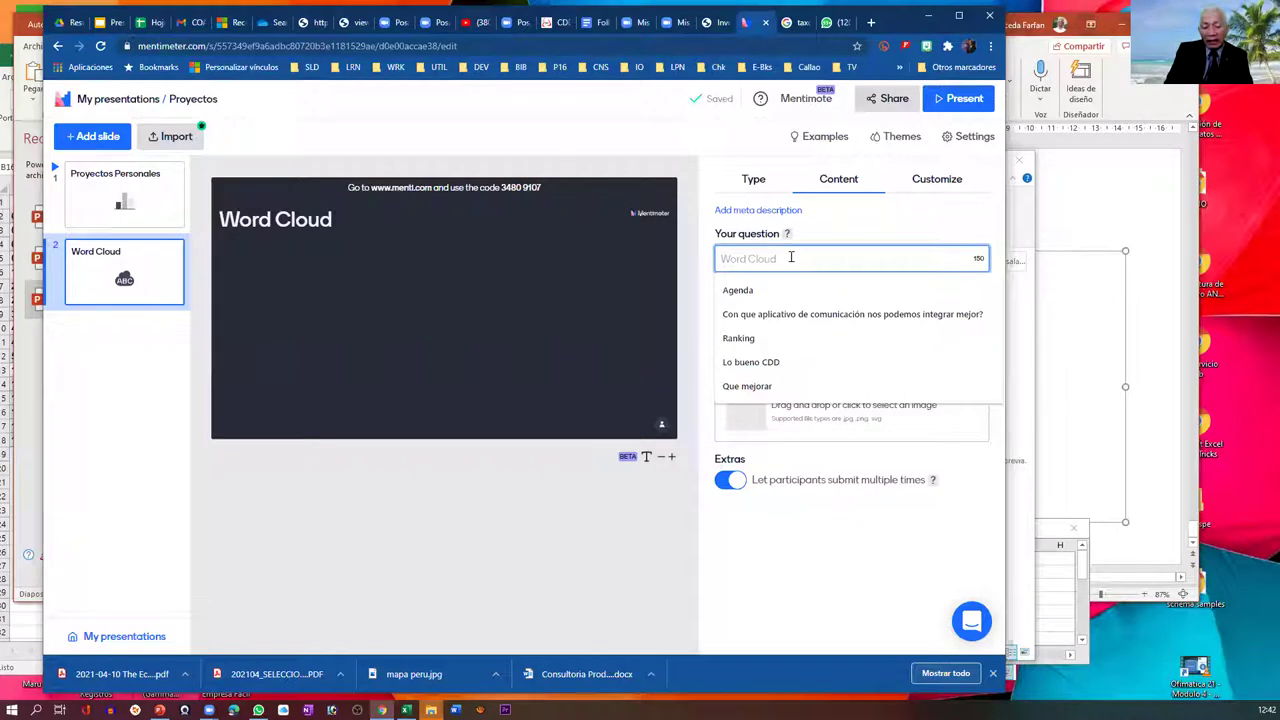
{"action": "type", "text": "Que "}
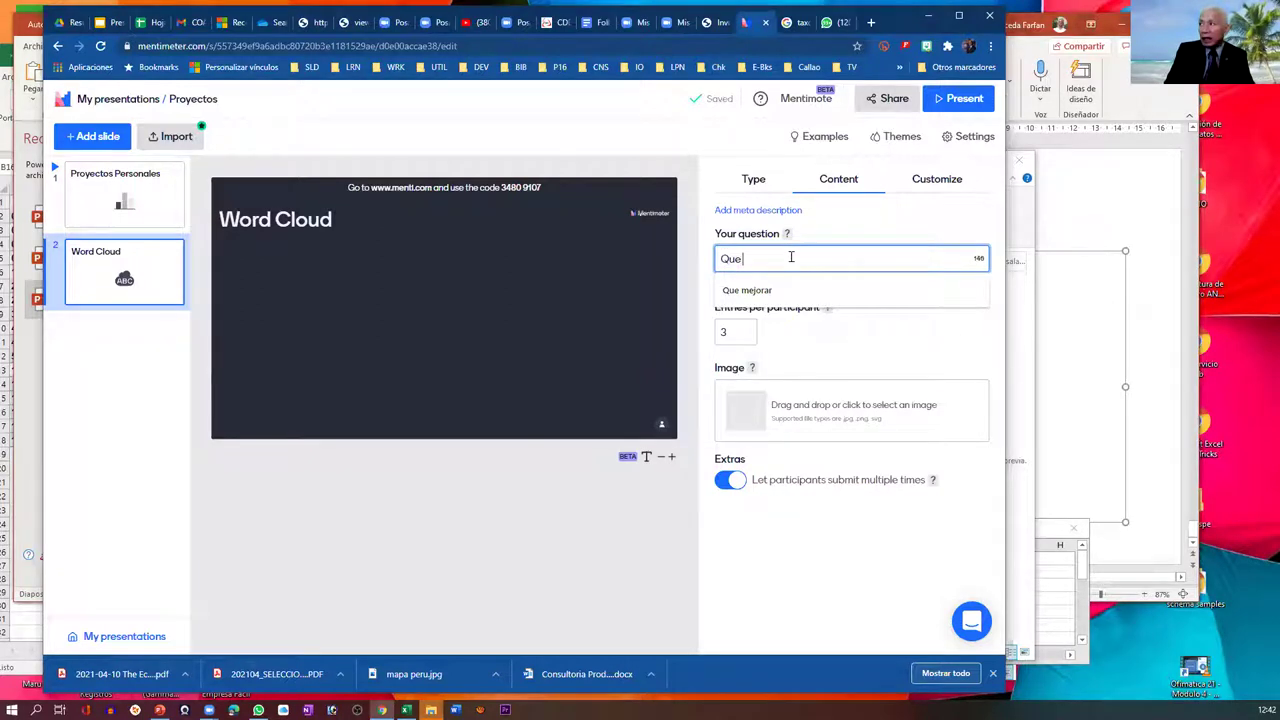
{"action": "type", "text": "herrramie"}
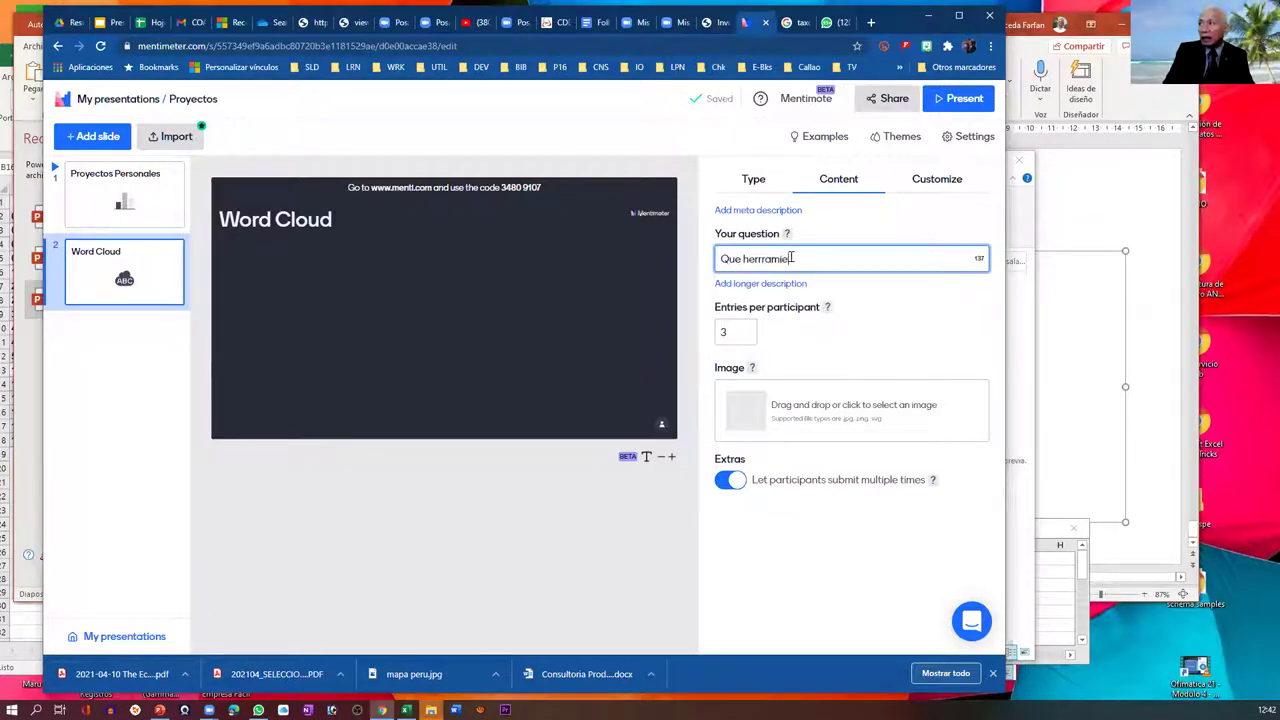
{"action": "key", "text": "BackSpace"}
{"action": "key", "text": "BackSpace"}
{"action": "key", "text": "BackSpace"}
{"action": "key", "text": "BackSpace"}
{"action": "key", "text": "BackSpace"}
{"action": "type", "text": "amientas le "}
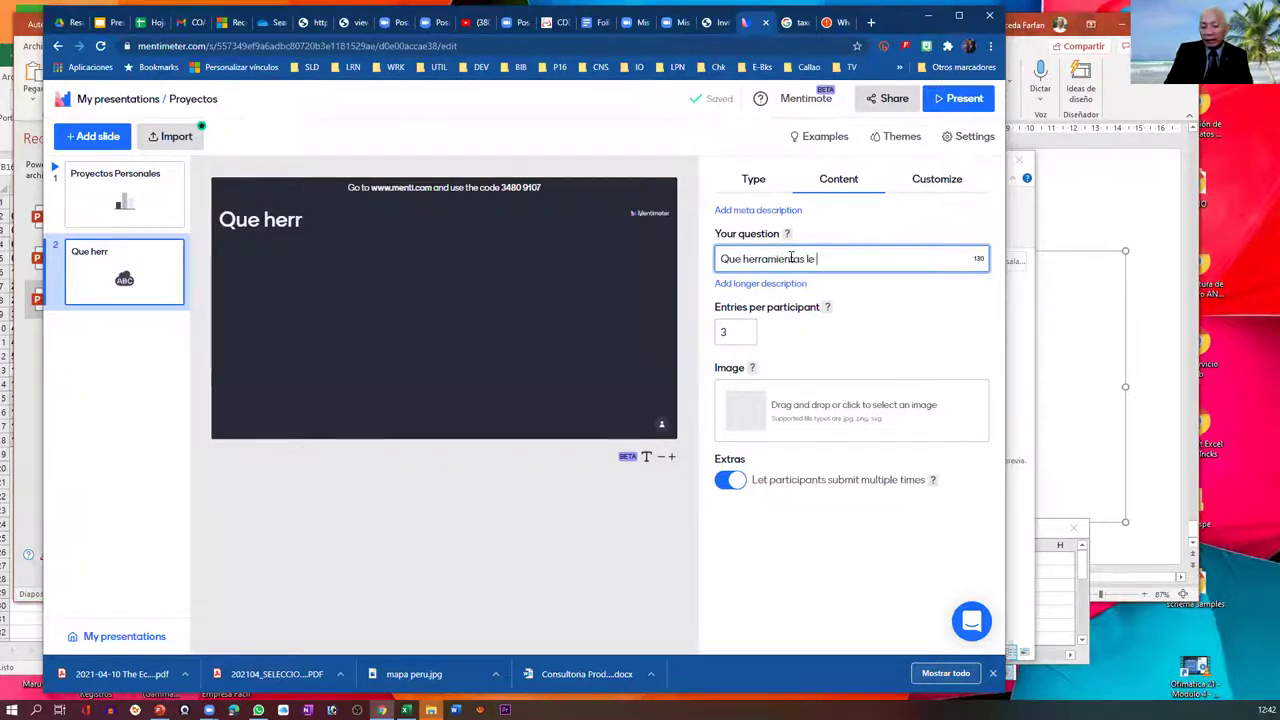
{"action": "type", "text": "interesa "}
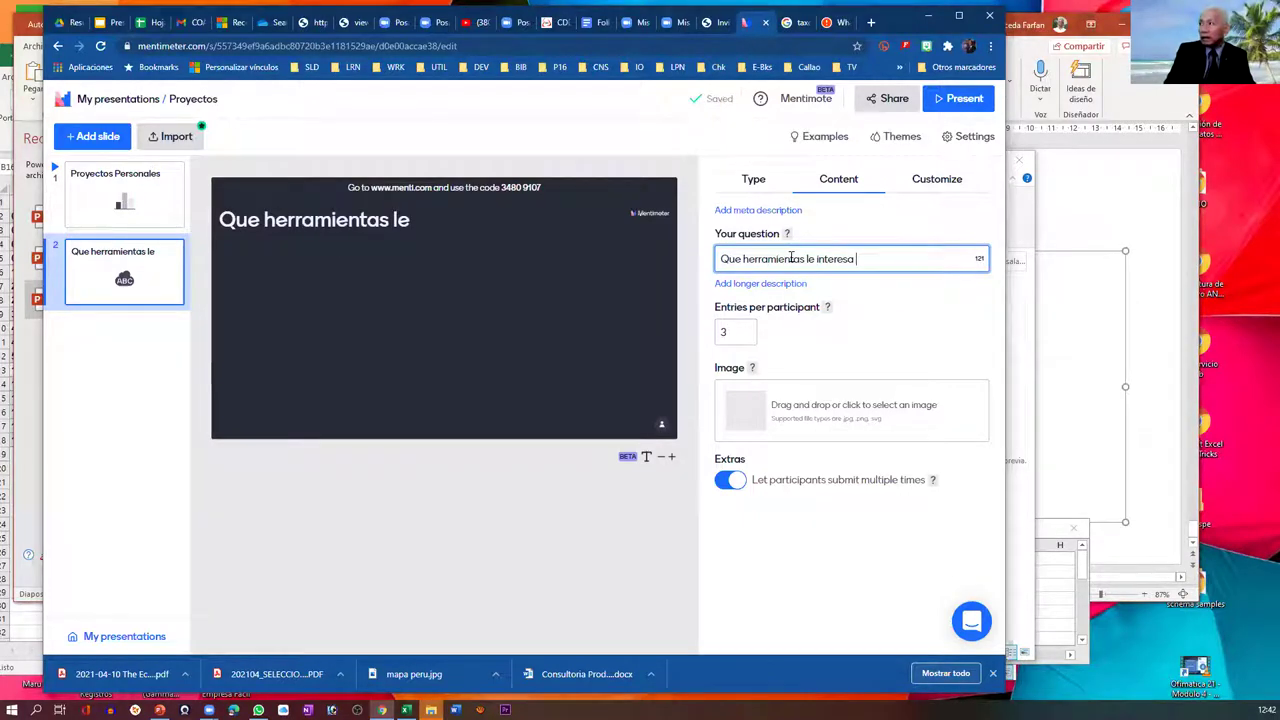
{"action": "type", "text": "aprender"}
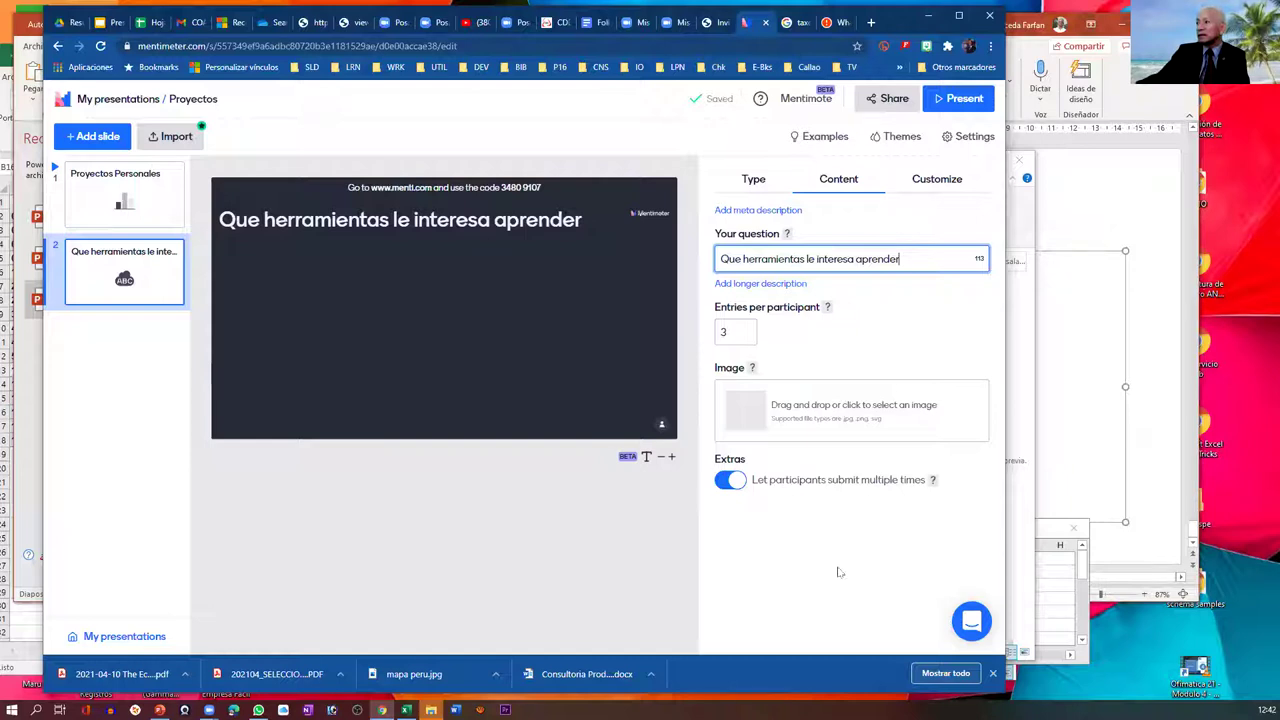
{"action": "left_click", "coordinate": [893, 105]}
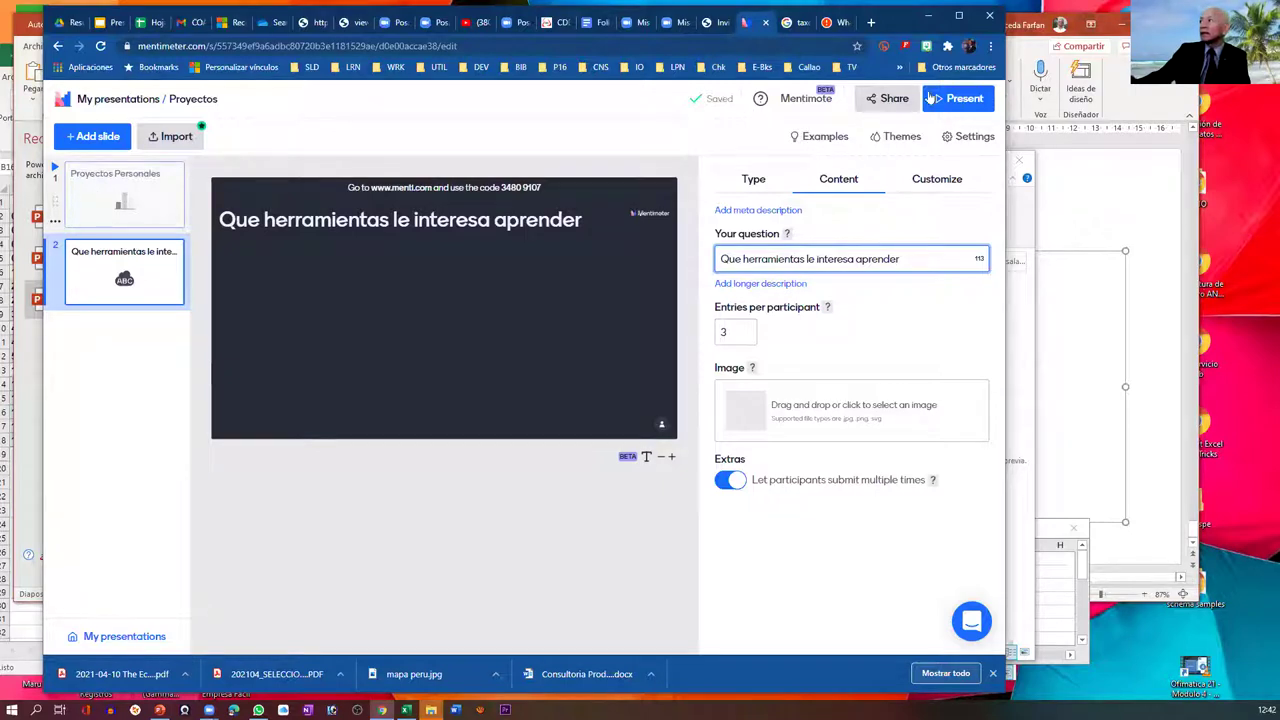
- Copy the presentation's voting link from the Share dialog
{"action": "left_click", "coordinate": [891, 104]}
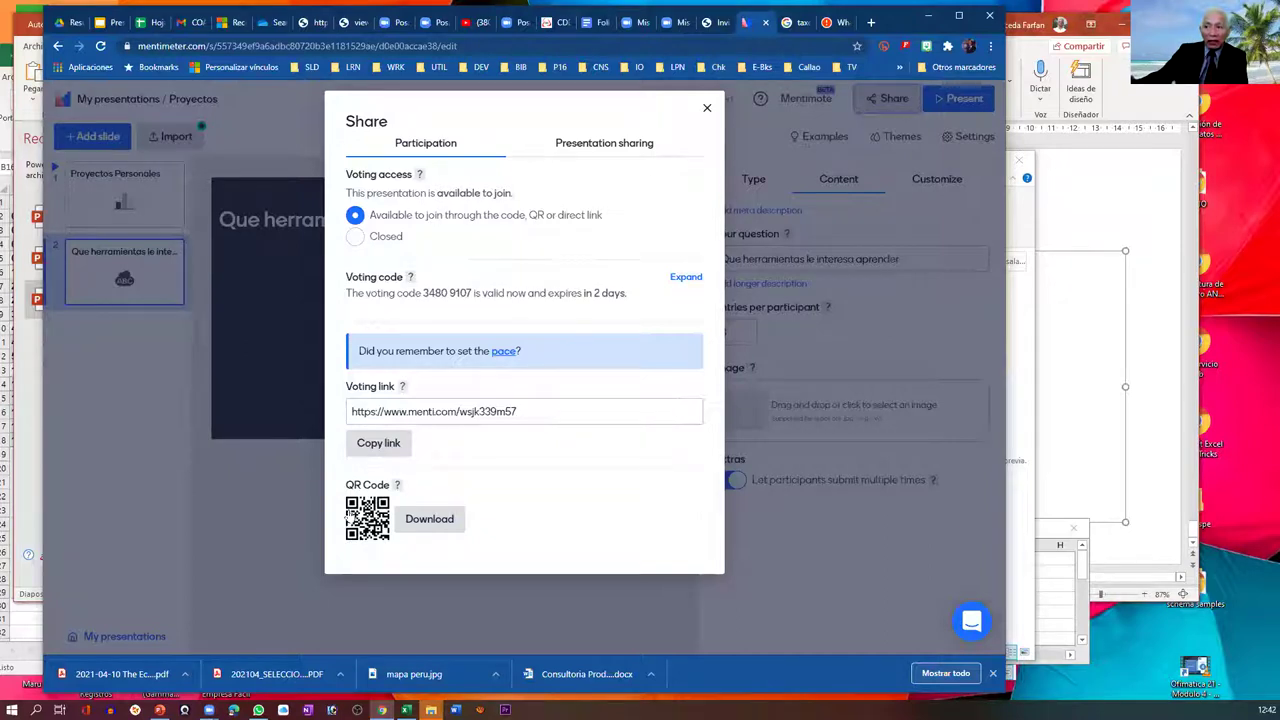
{"action": "left_click", "coordinate": [542, 418]}
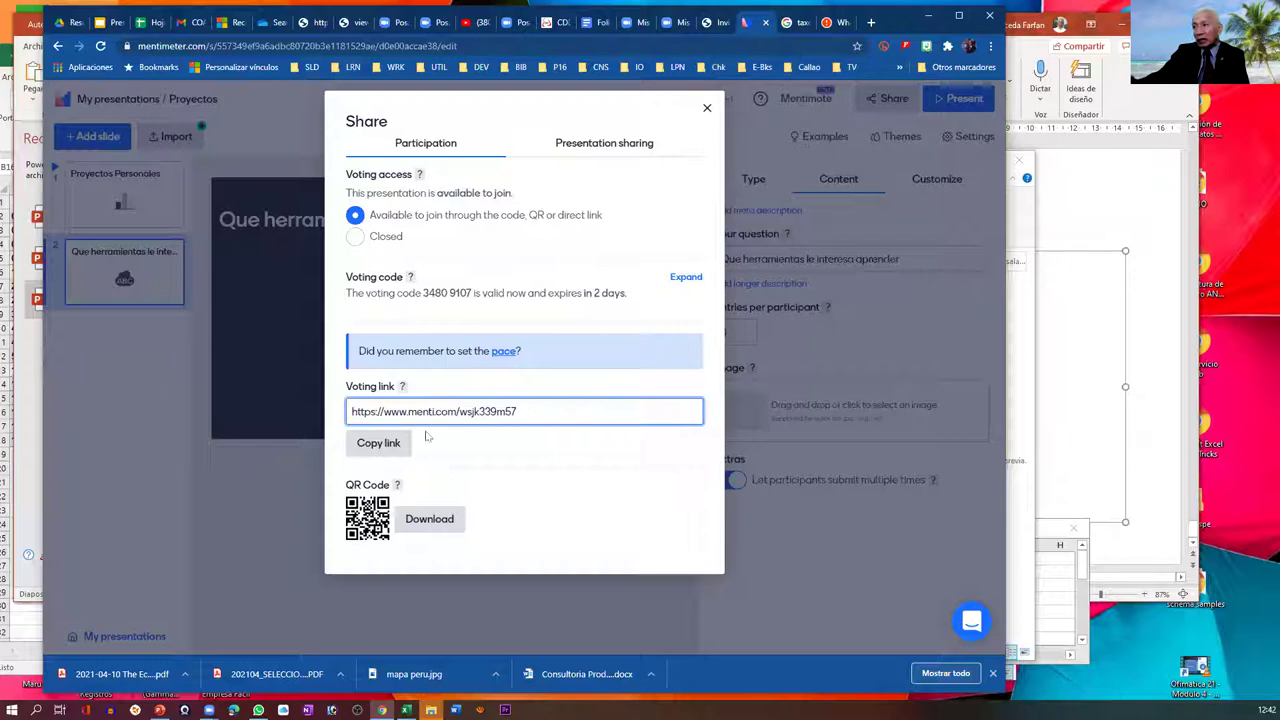
{"action": "left_click", "coordinate": [360, 443]}
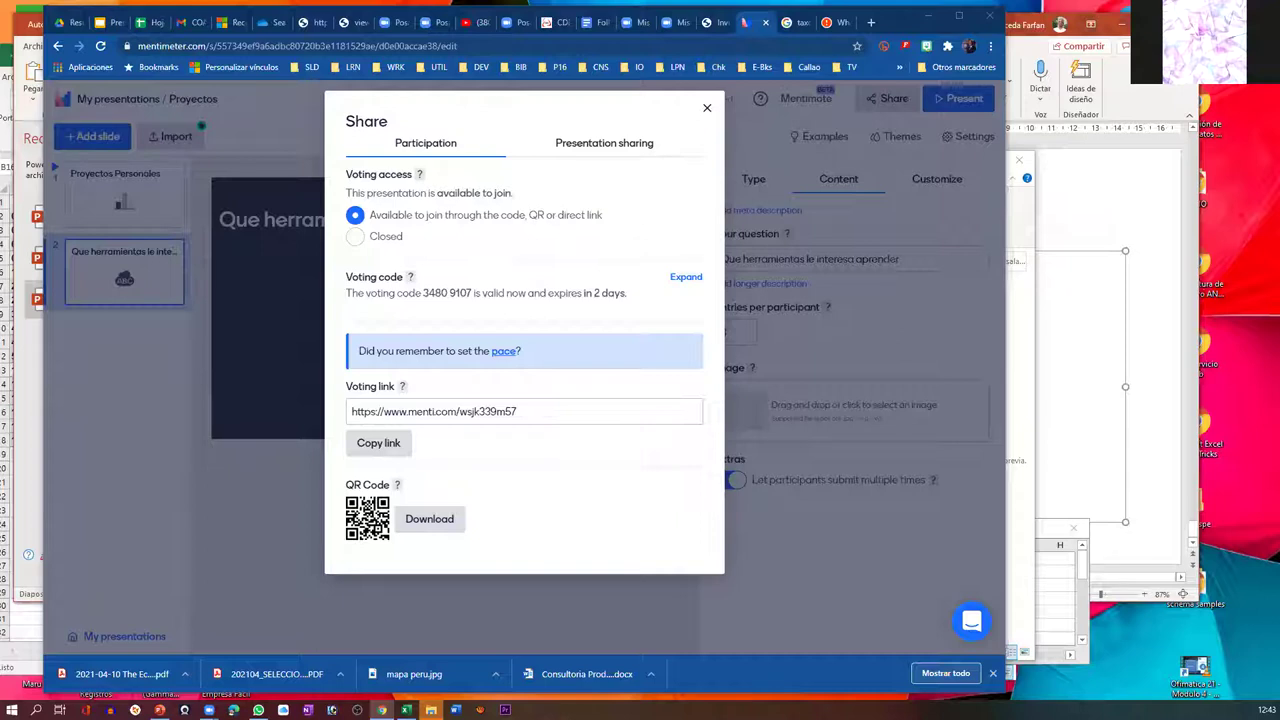
{"action": "key", "text": "ctrl+t"}
{"action": "key", "text": "ctrl+v"}
{"action": "key", "text": "Return"}
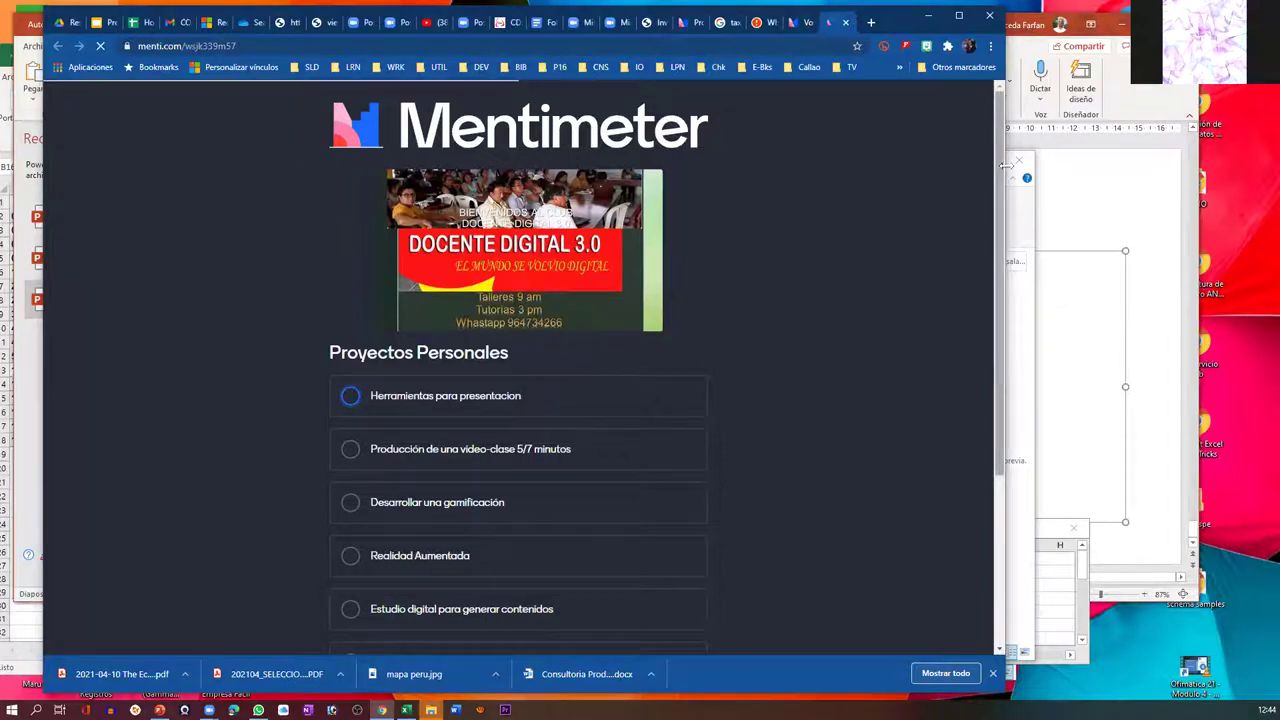
{"action": "left_click_drag", "start_coordinate": [1006, 166], "coordinate": [1254, 190]}
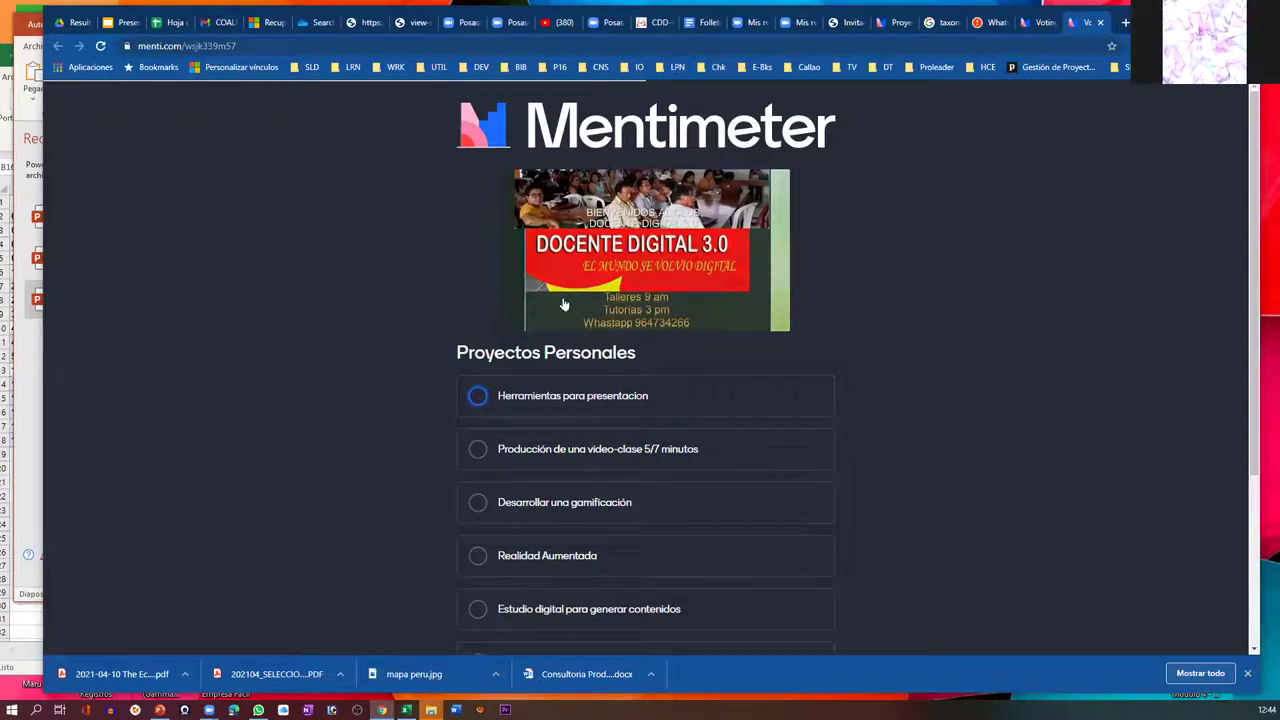
- Look over the open tabs, then return to the Proyectos editor with the Share dialog closed
{"action": "left_click", "coordinate": [1040, 24]}
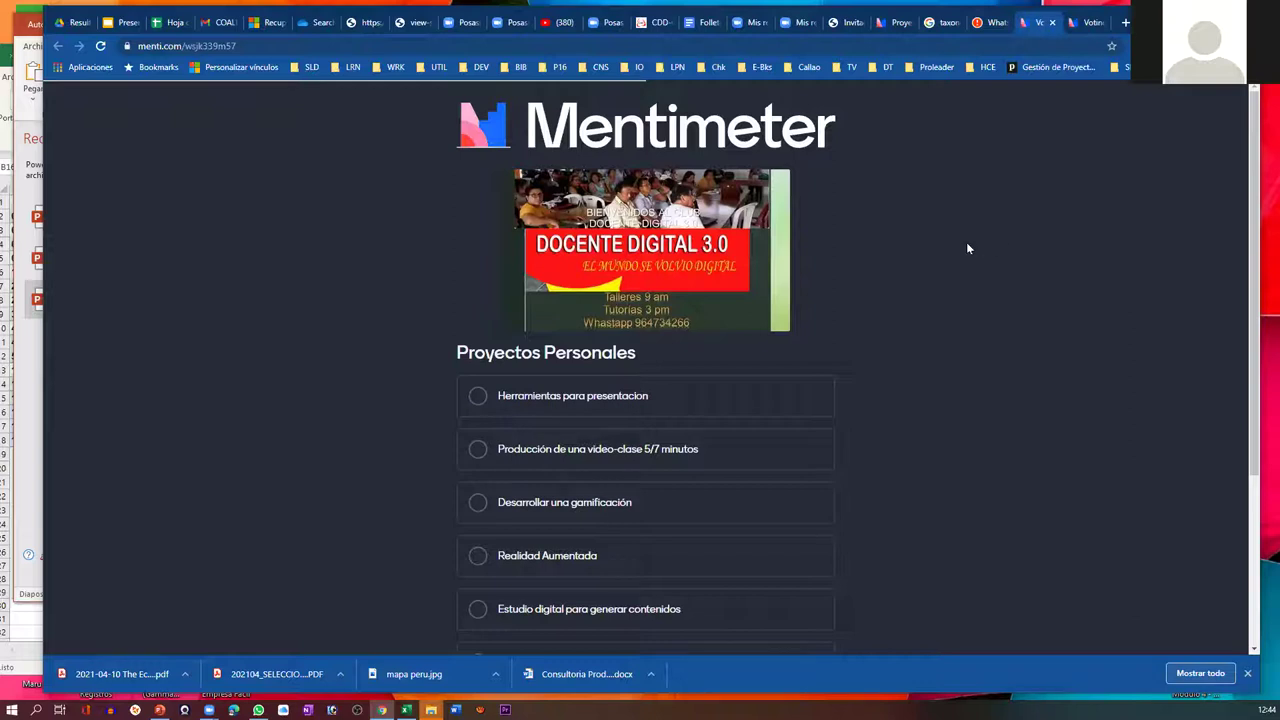
{"action": "left_click", "coordinate": [993, 24]}
{"action": "left_click", "coordinate": [1037, 22]}
{"action": "left_click", "coordinate": [898, 22]}
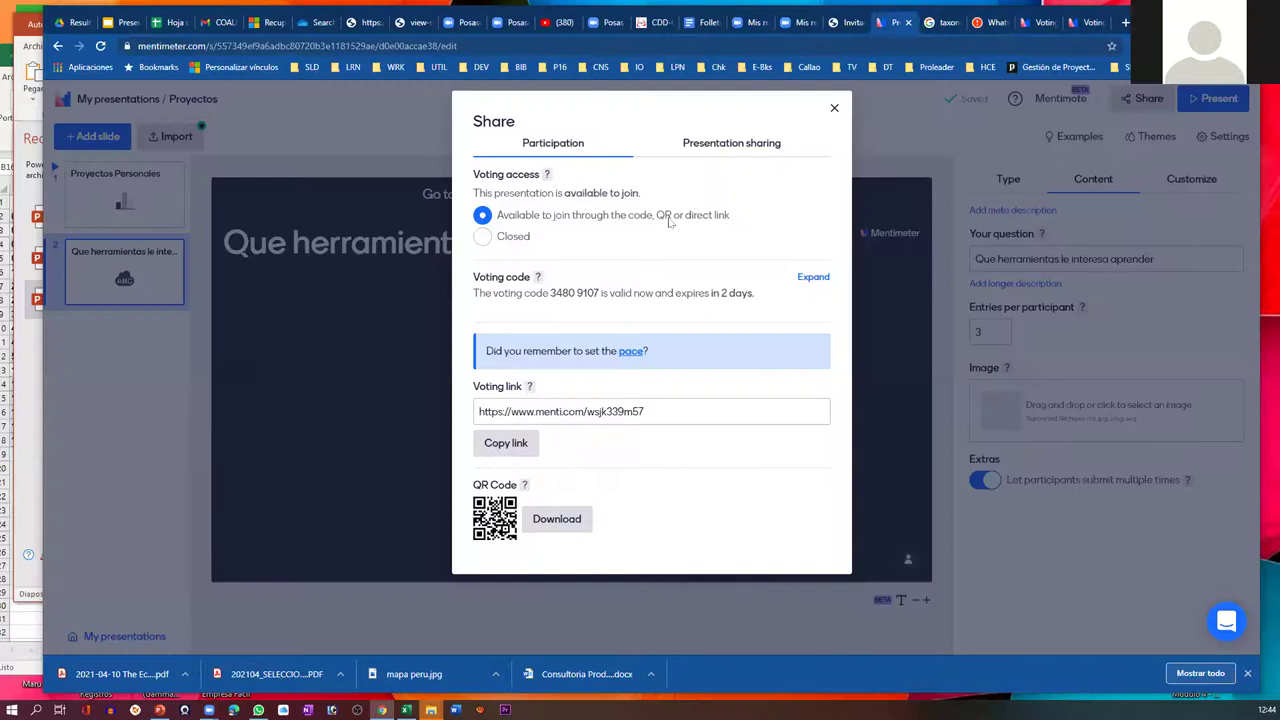
{"action": "left_click", "coordinate": [834, 110]}
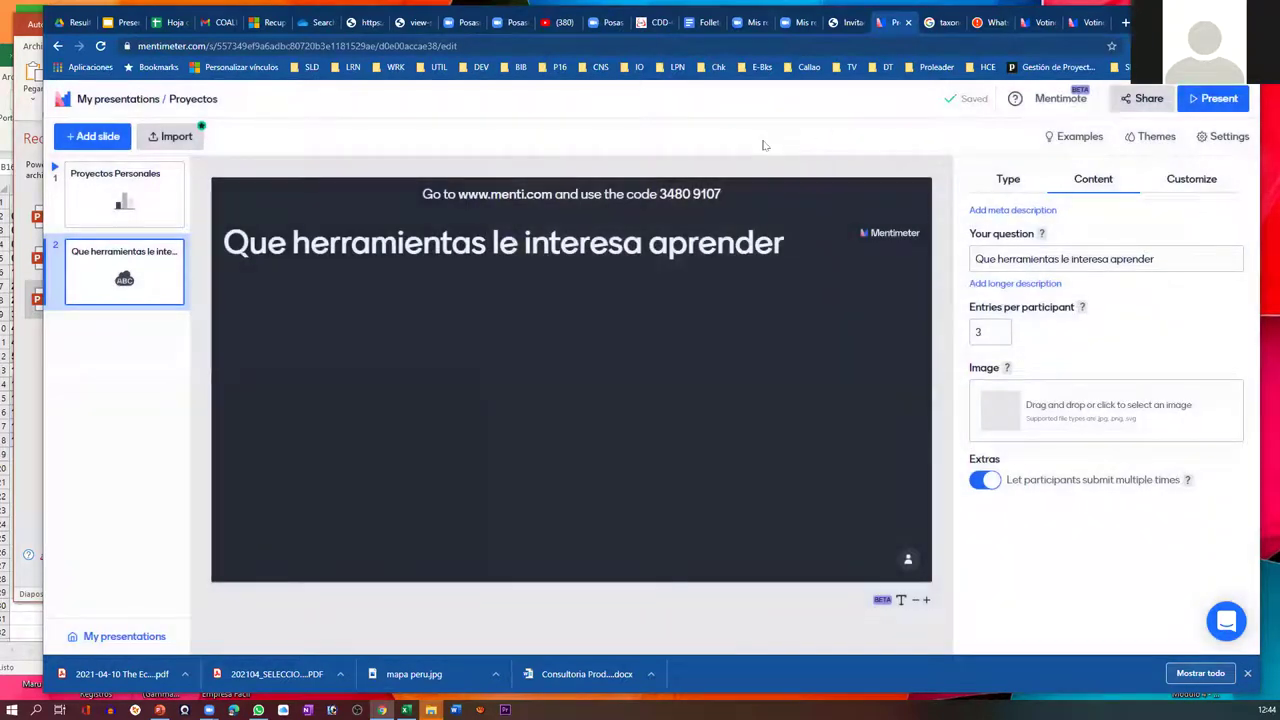
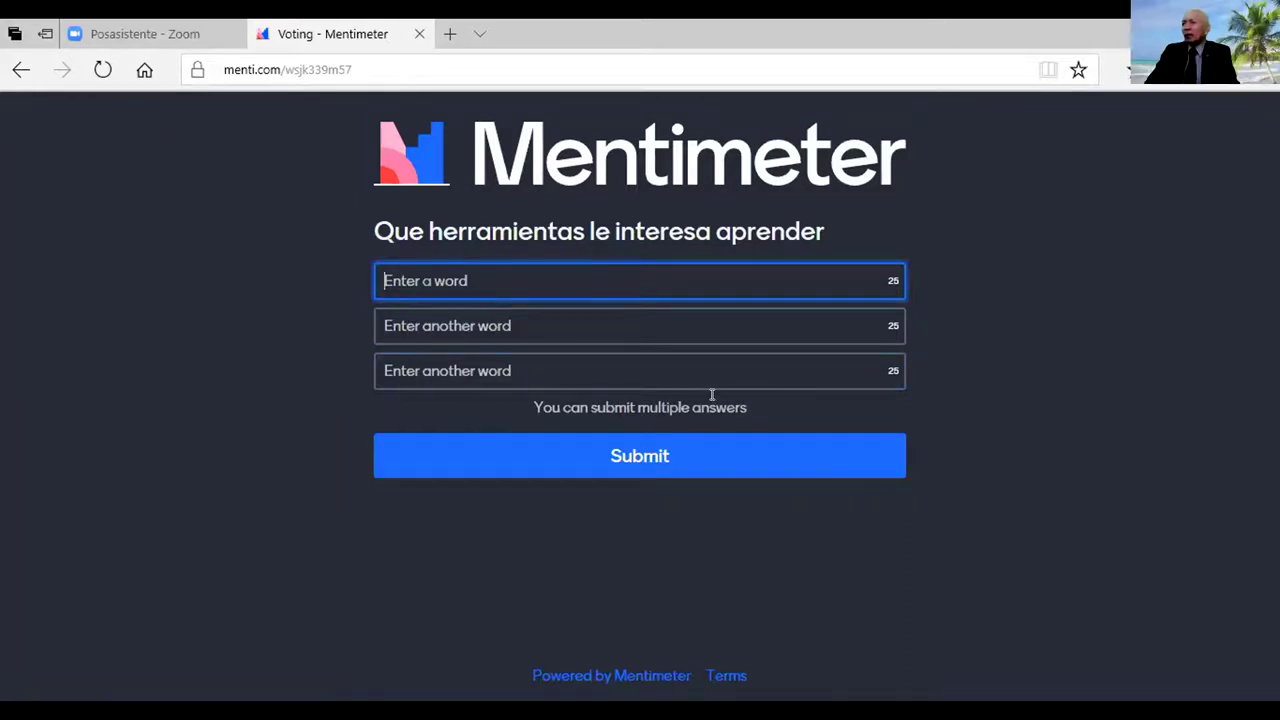
- Enter 'Zoom' as the first word, submit it, and move past the next question
{"action": "type", "text": "Zoom"}
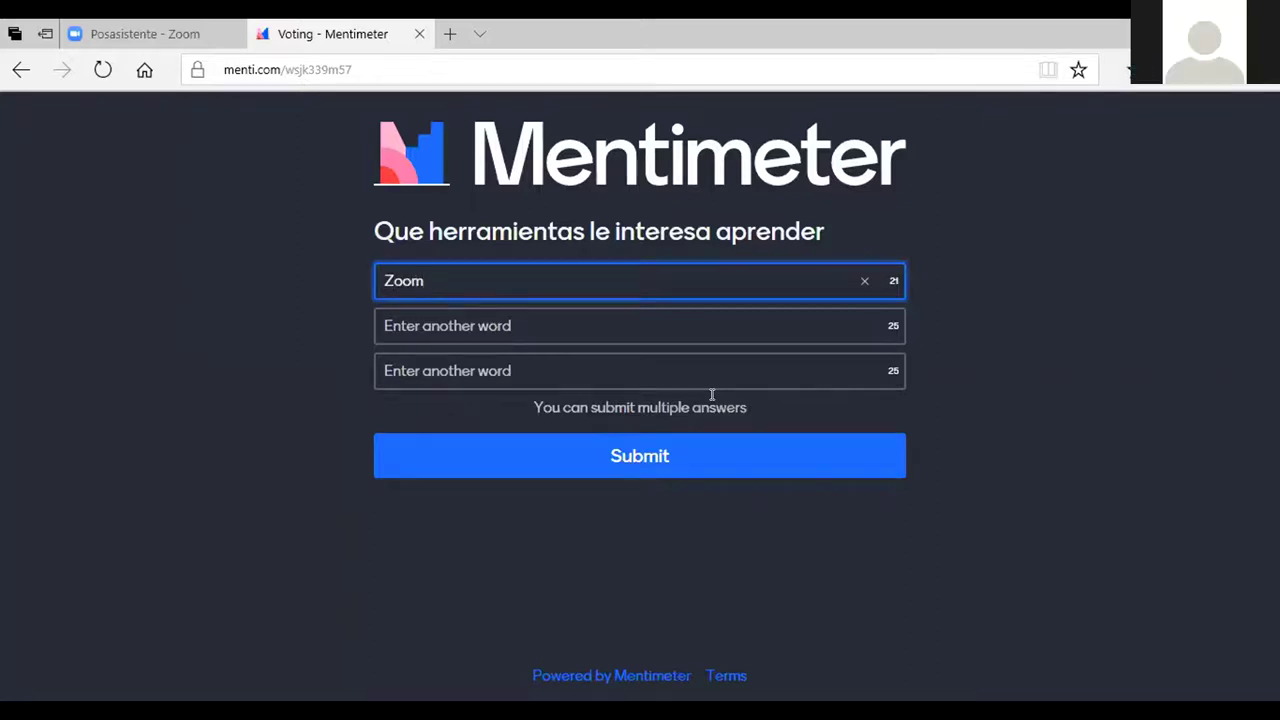
{"action": "key", "text": "BackSpace"}
{"action": "key", "text": "BackSpace"}
{"action": "key", "text": "BackSpace"}
{"action": "type", "text": "oom"}
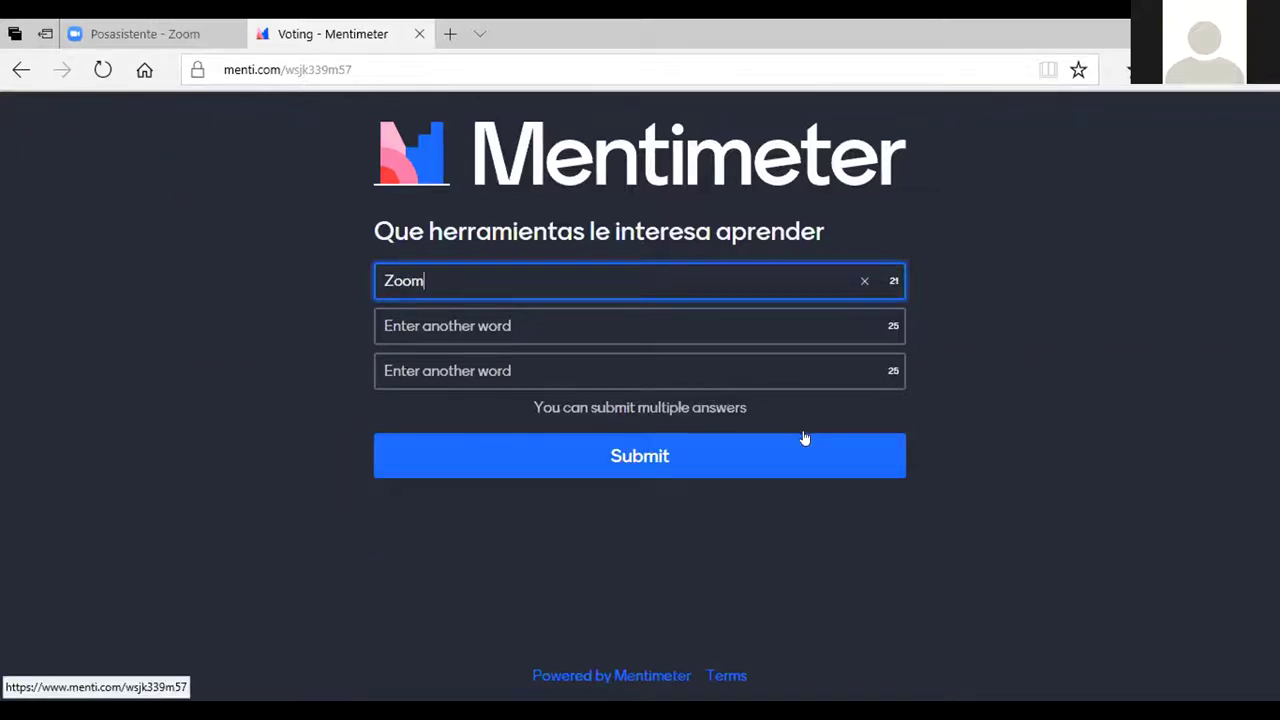
{"action": "left_click", "coordinate": [725, 463]}
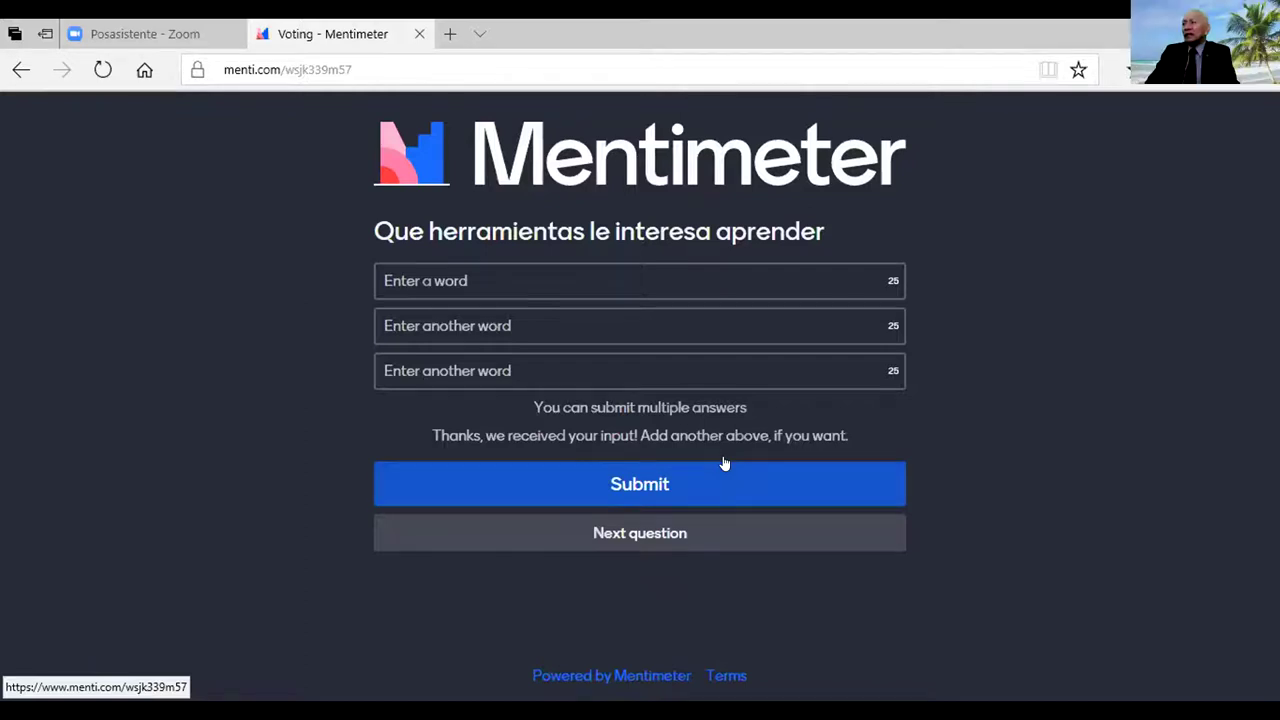
{"action": "left_click", "coordinate": [622, 536]}
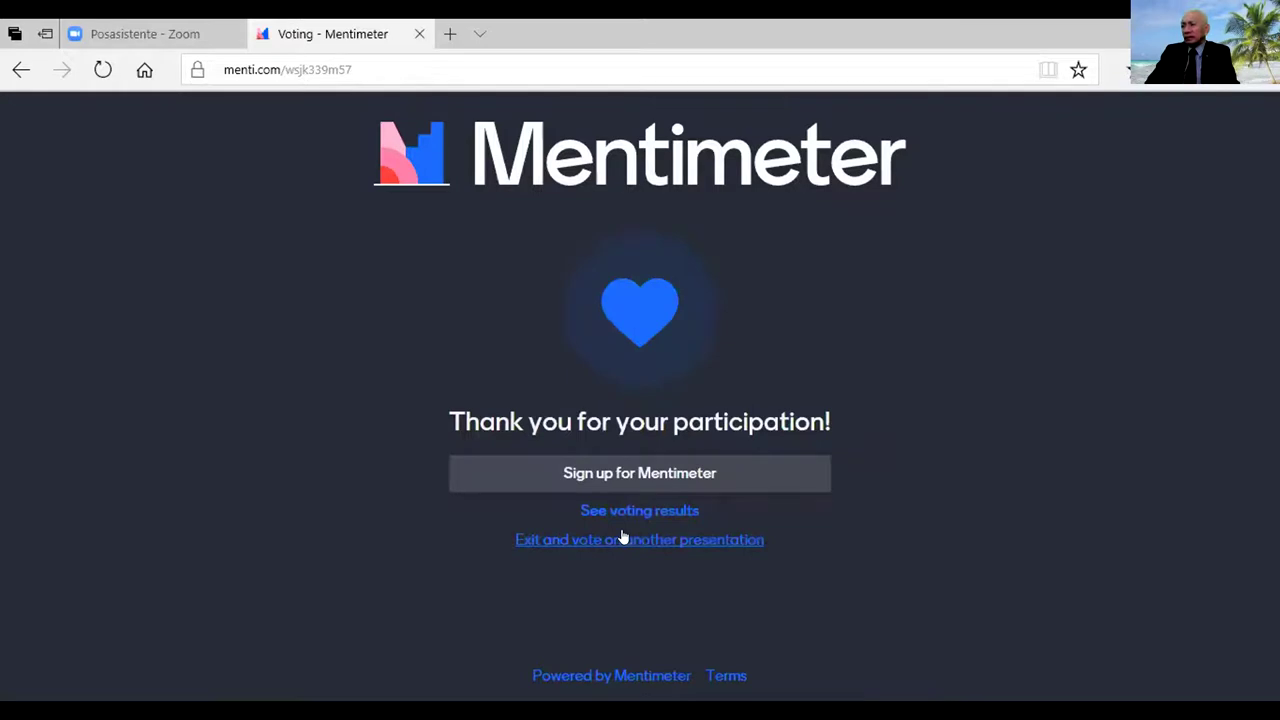
- Go from the thank-you page to Mentimeter sign-up and choose Google sign-up
{"action": "left_click", "coordinate": [619, 471]}
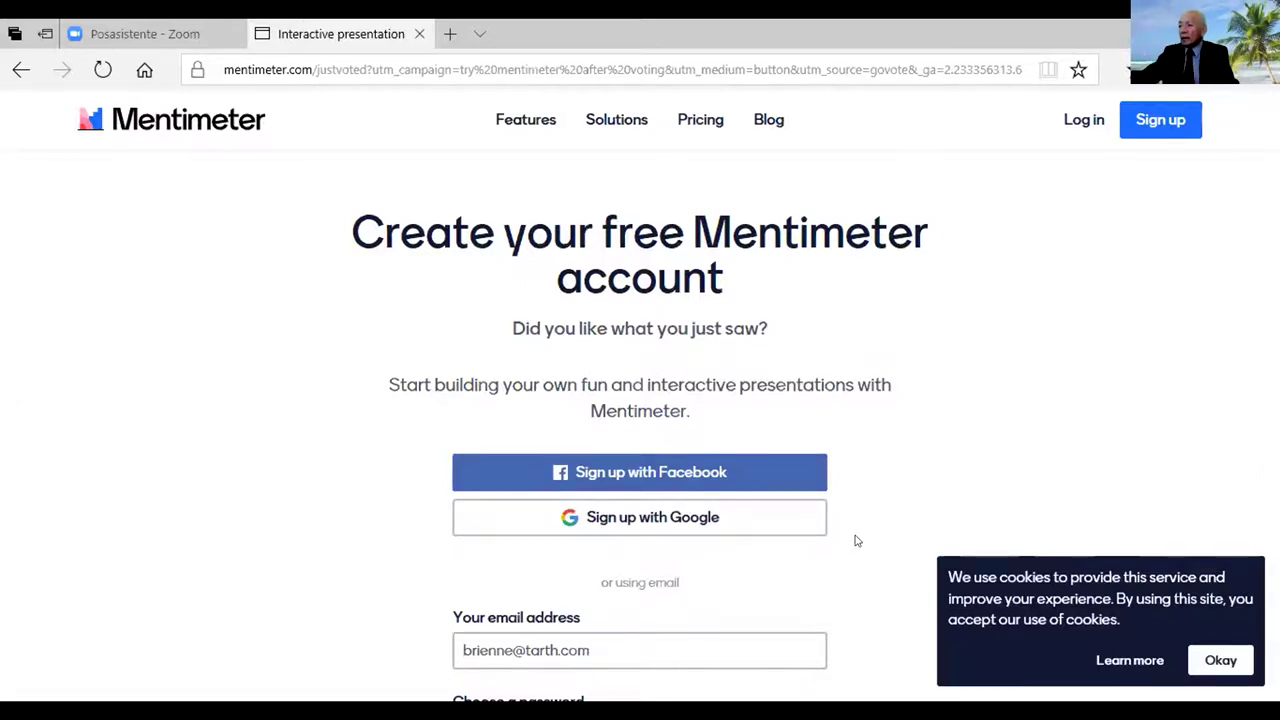
{"action": "left_click", "coordinate": [700, 520]}
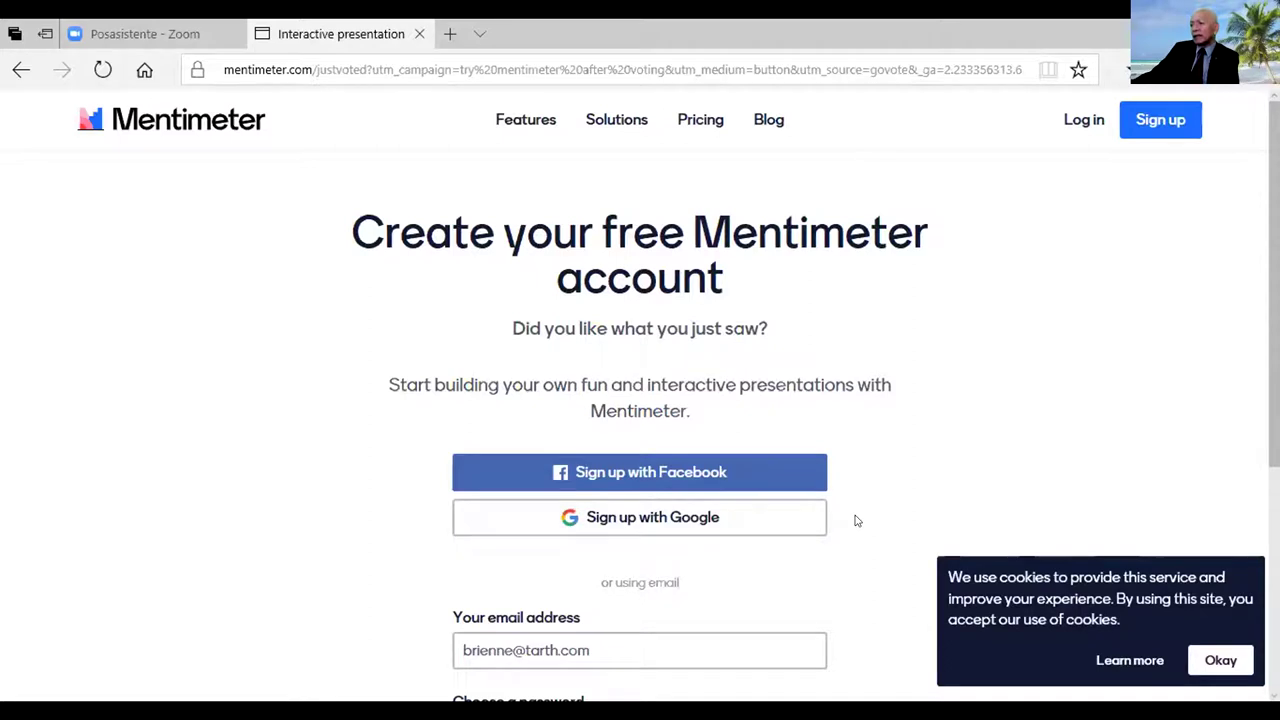
- Choose 'Sign up with Google' on the free-account creation page
{"action": "left_click", "coordinate": [638, 514]}
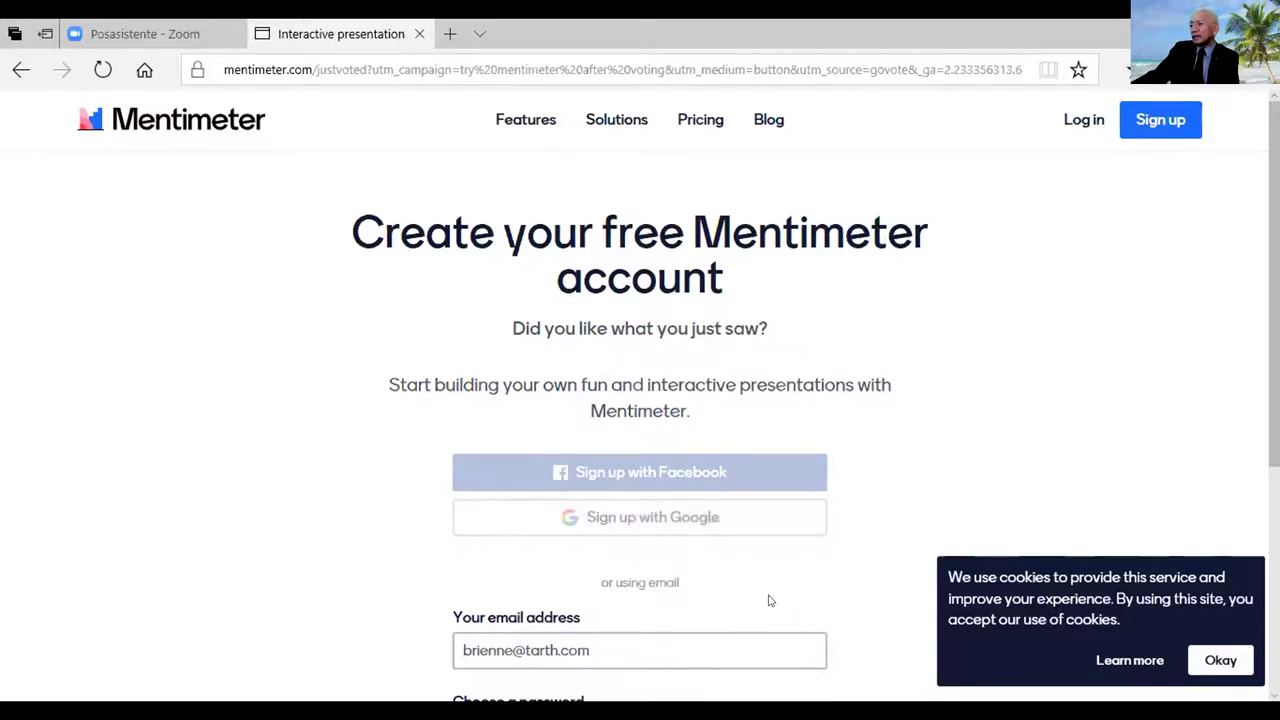
- Enter the user's e-mail address in the sign-up form and correct its typo
{"action": "left_click", "coordinate": [609, 633]}
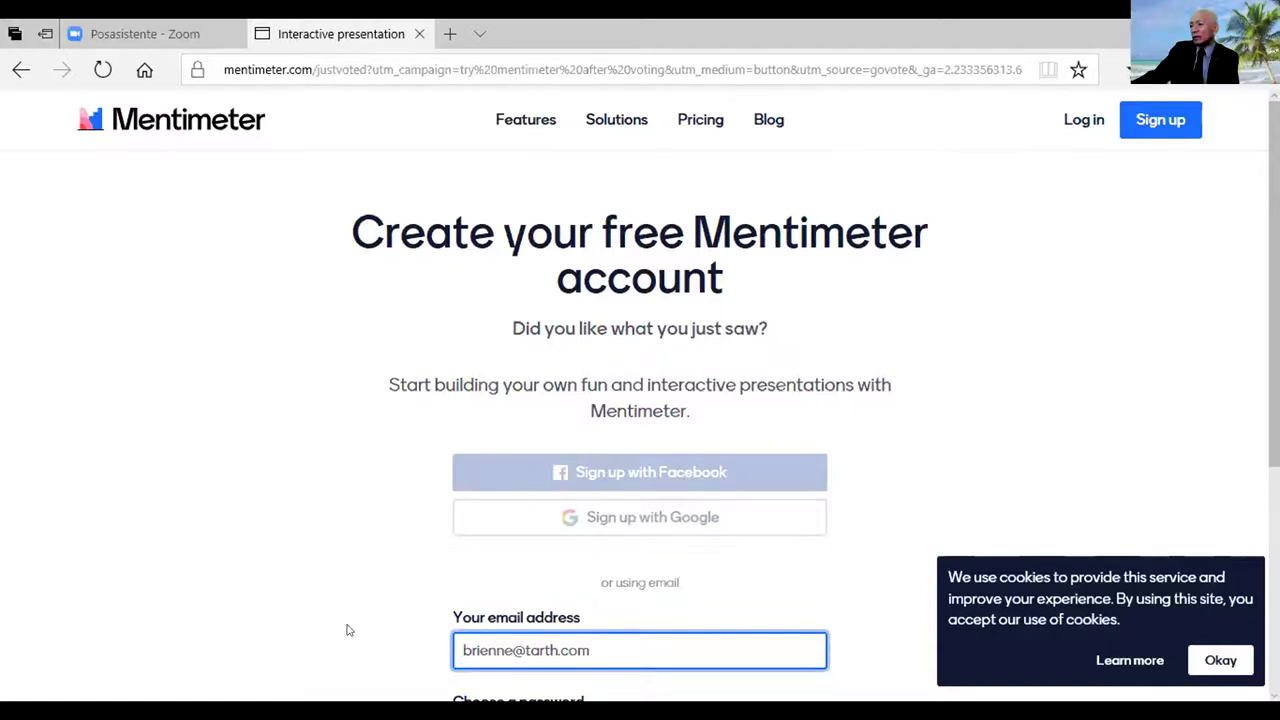
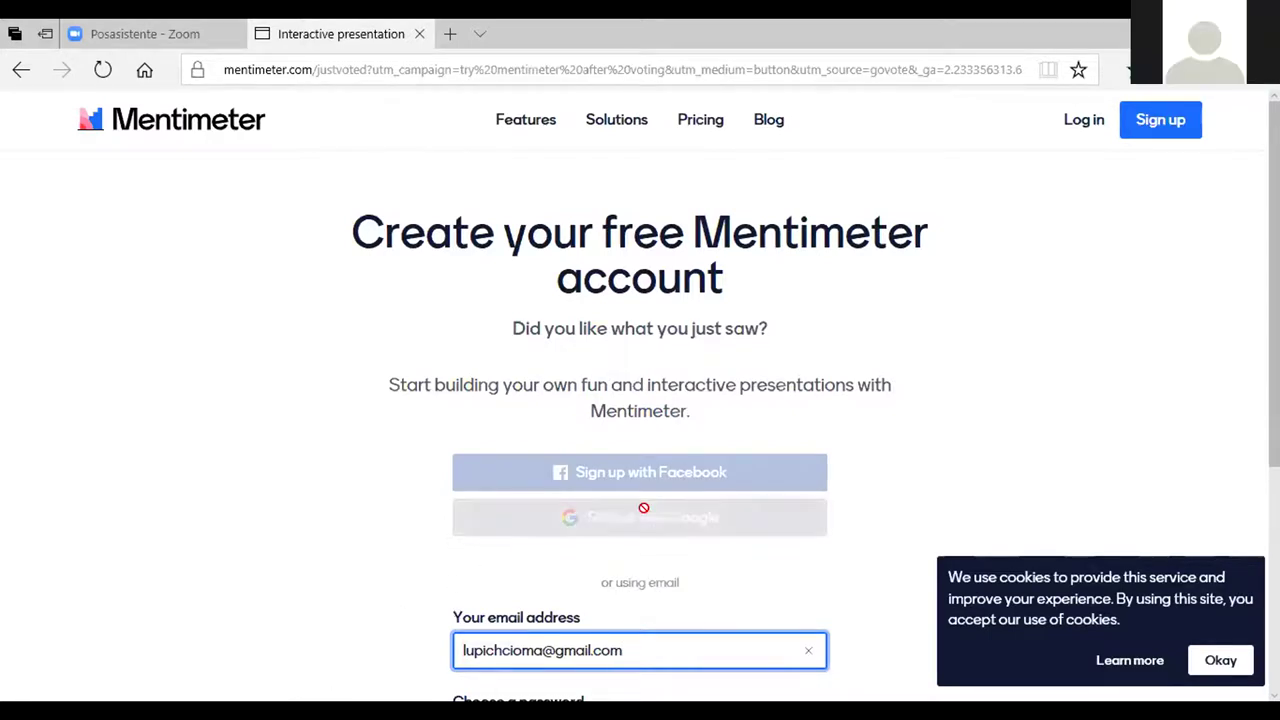
{"action": "left_click", "coordinate": [503, 645]}
{"action": "key", "text": "BackSpace"}
{"action": "key", "text": "BackSpace"}
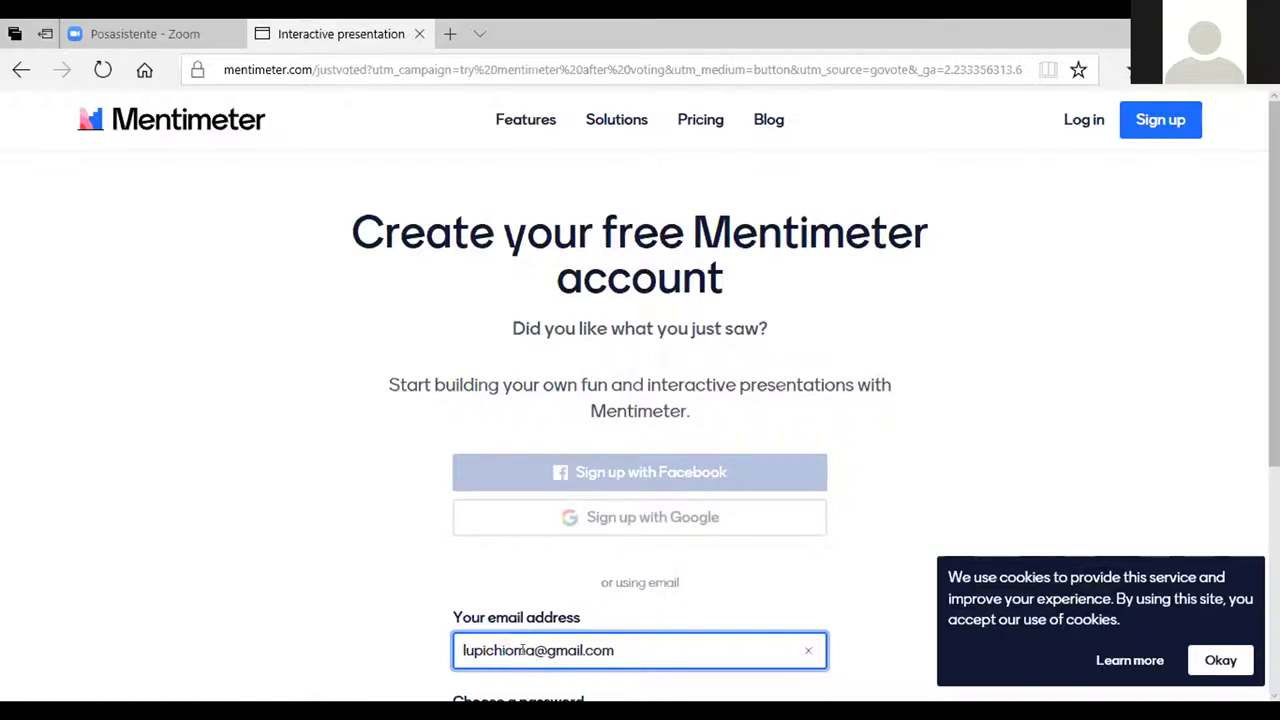
{"action": "type", "text": "c"}
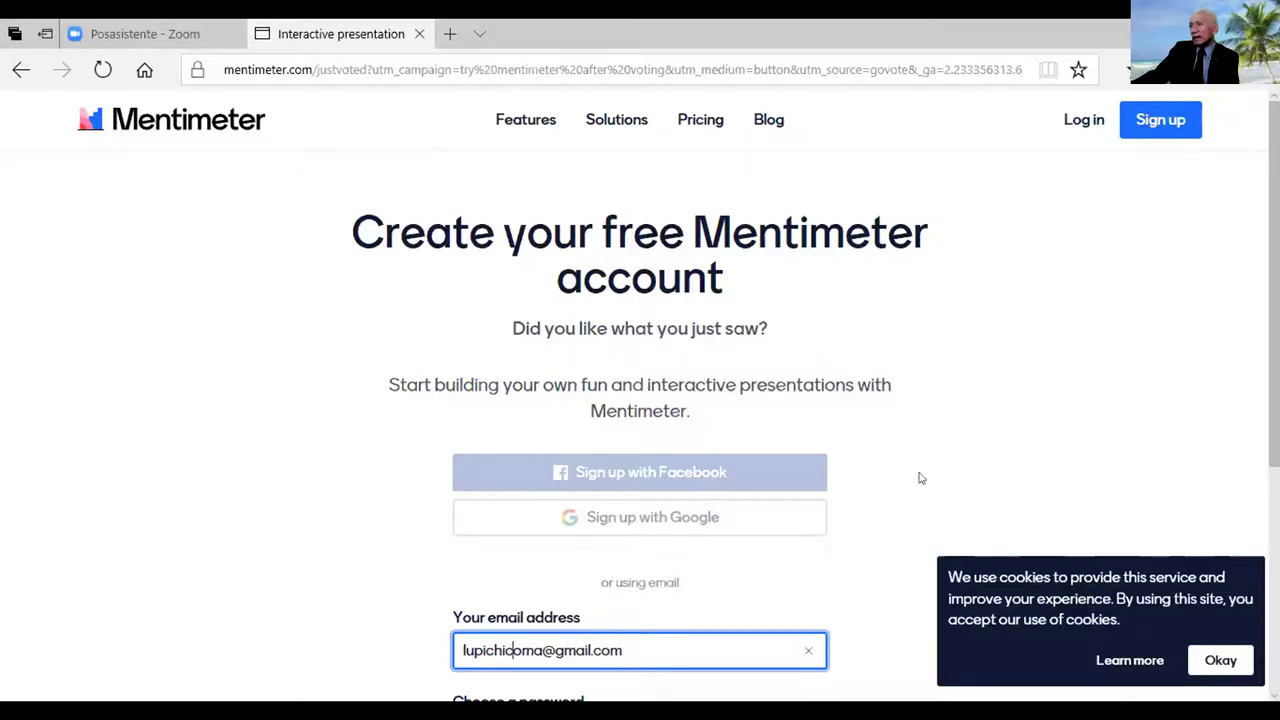
{"action": "scroll", "coordinate": [640, 400], "scroll_direction": "down", "scroll_amount": 3}
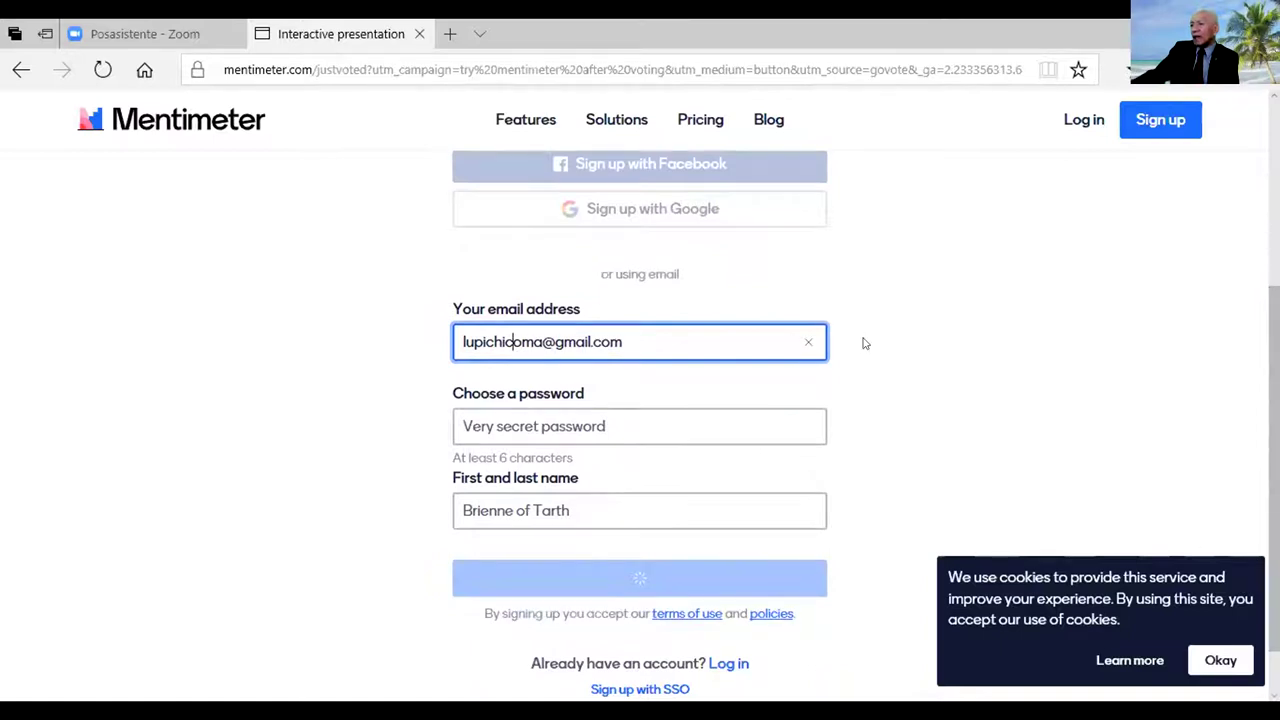
- Enter the account password in the sign-up form's password field
{"action": "left_click", "coordinate": [475, 418]}
{"action": "left_click", "coordinate": [748, 434]}
{"action": "left_click", "coordinate": [914, 403]}
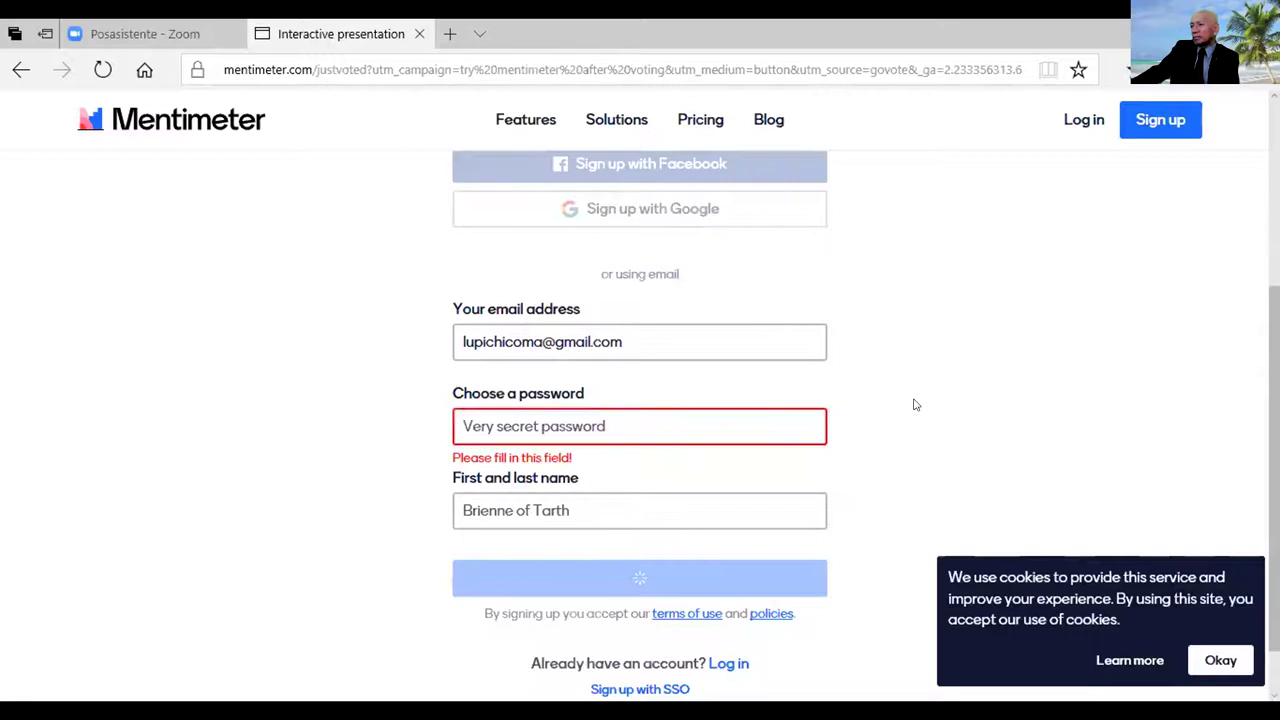
{"action": "left_click", "coordinate": [549, 418]}
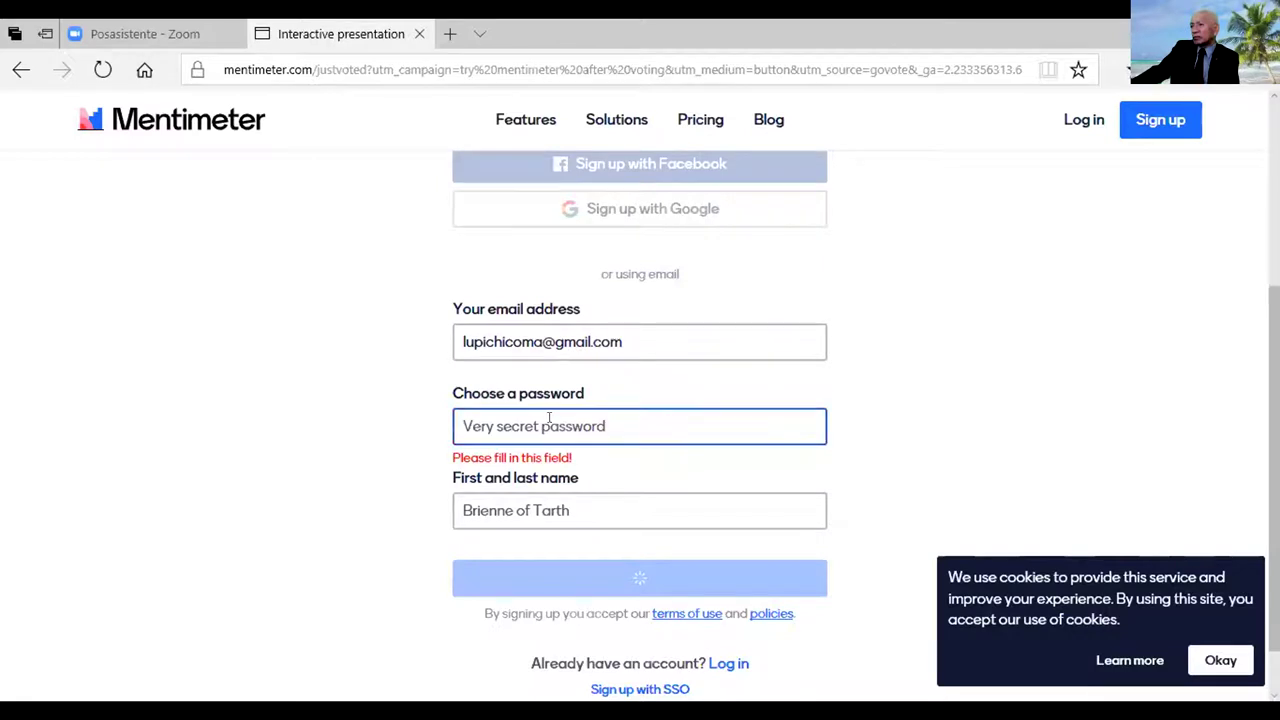
{"action": "left_click", "coordinate": [460, 418]}
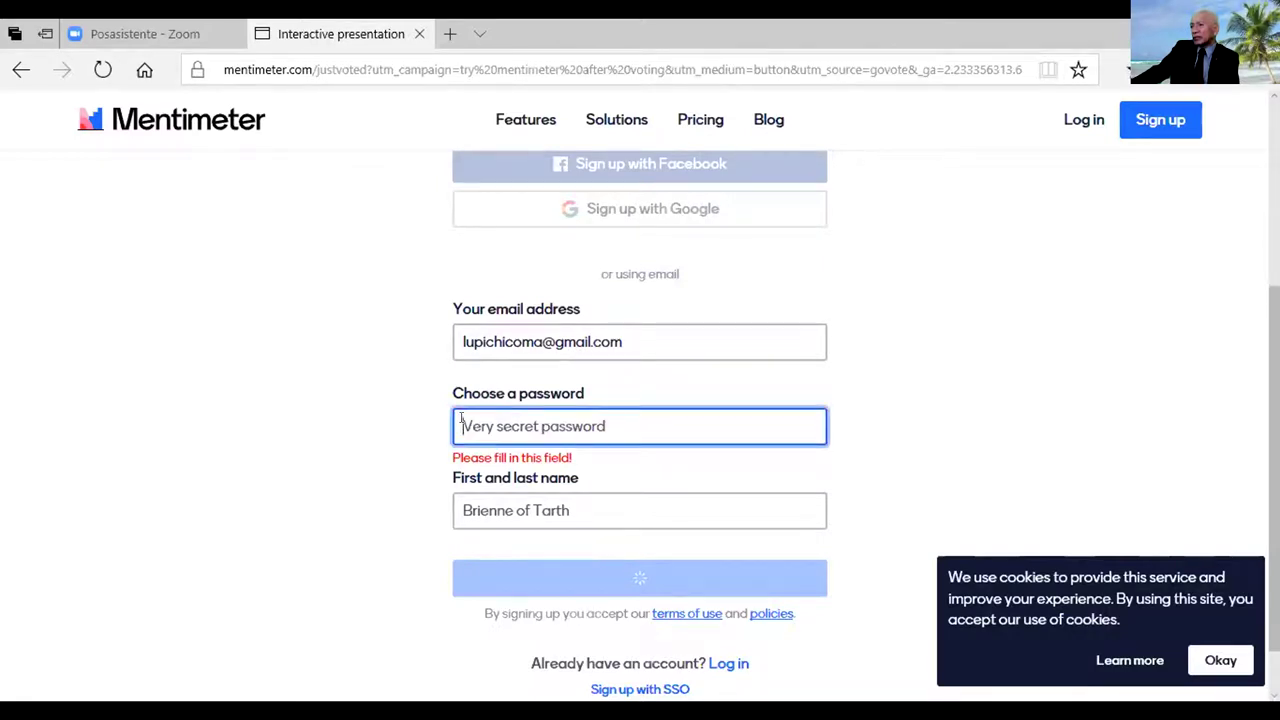
{"action": "left_click", "coordinate": [460, 418]}
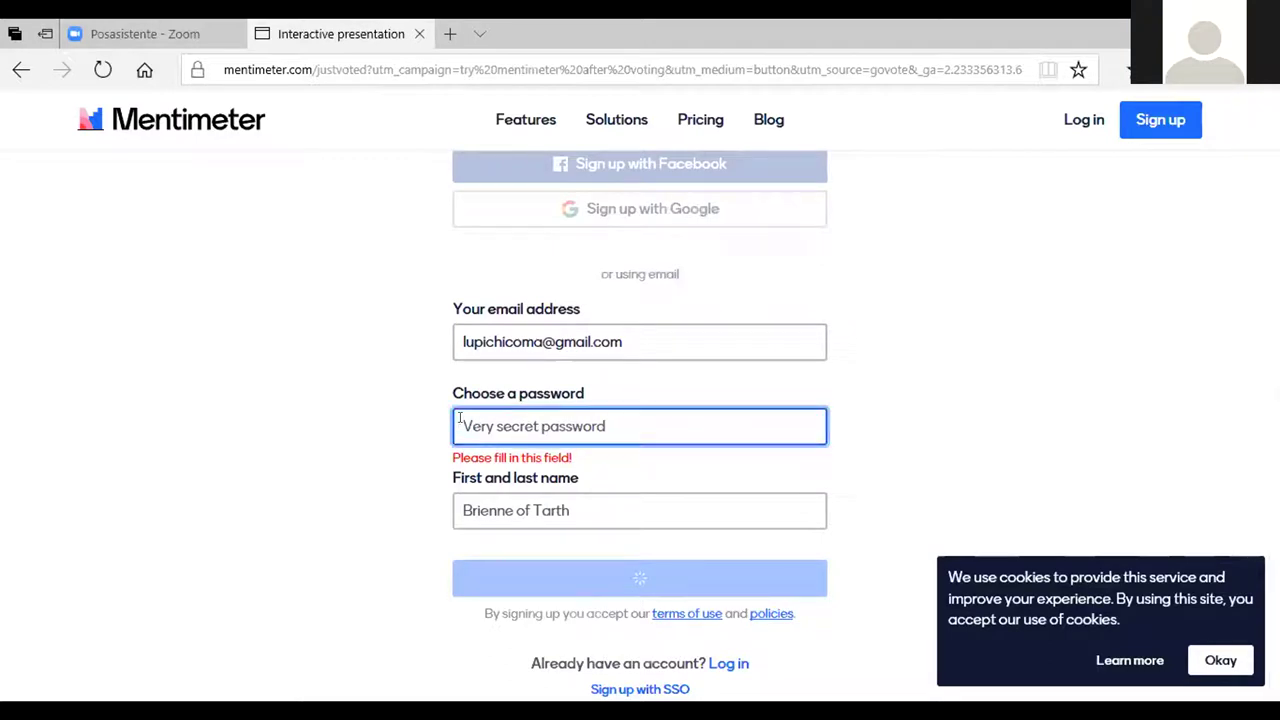
{"action": "type", "text": "********"}
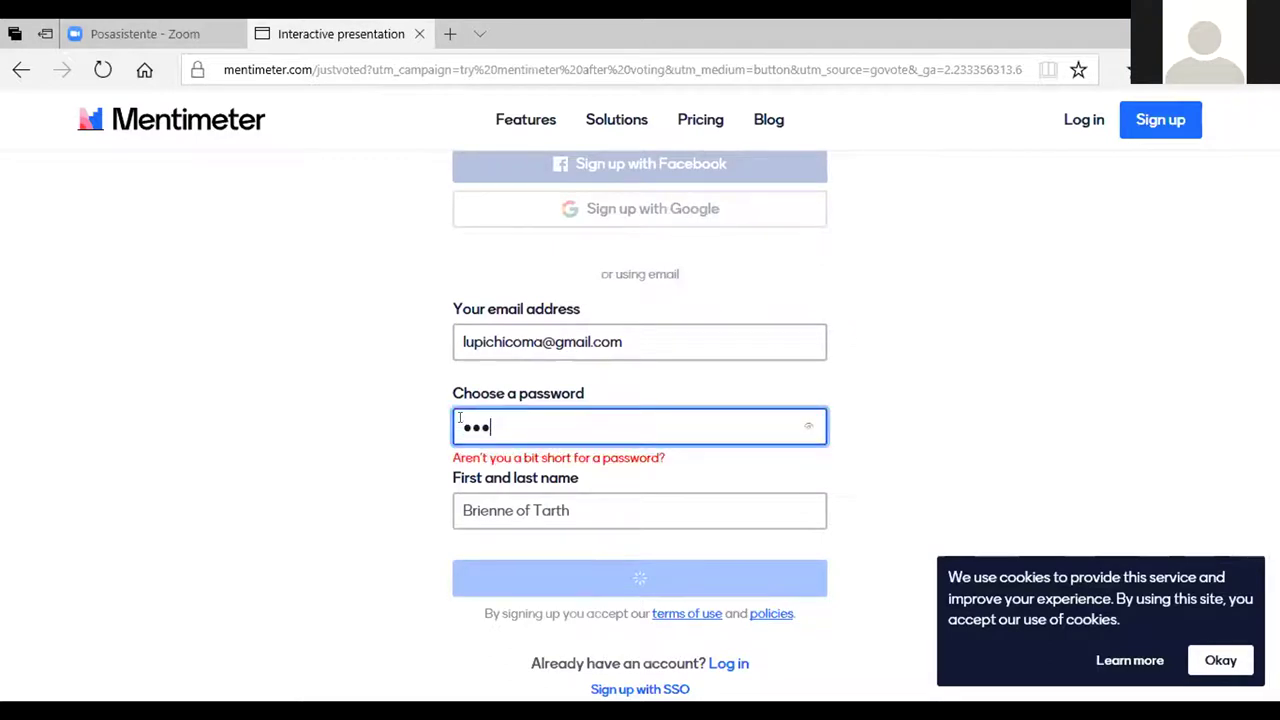
- Fill in the user's full name, correcting the misspelled surname
{"action": "left_click", "coordinate": [570, 508]}
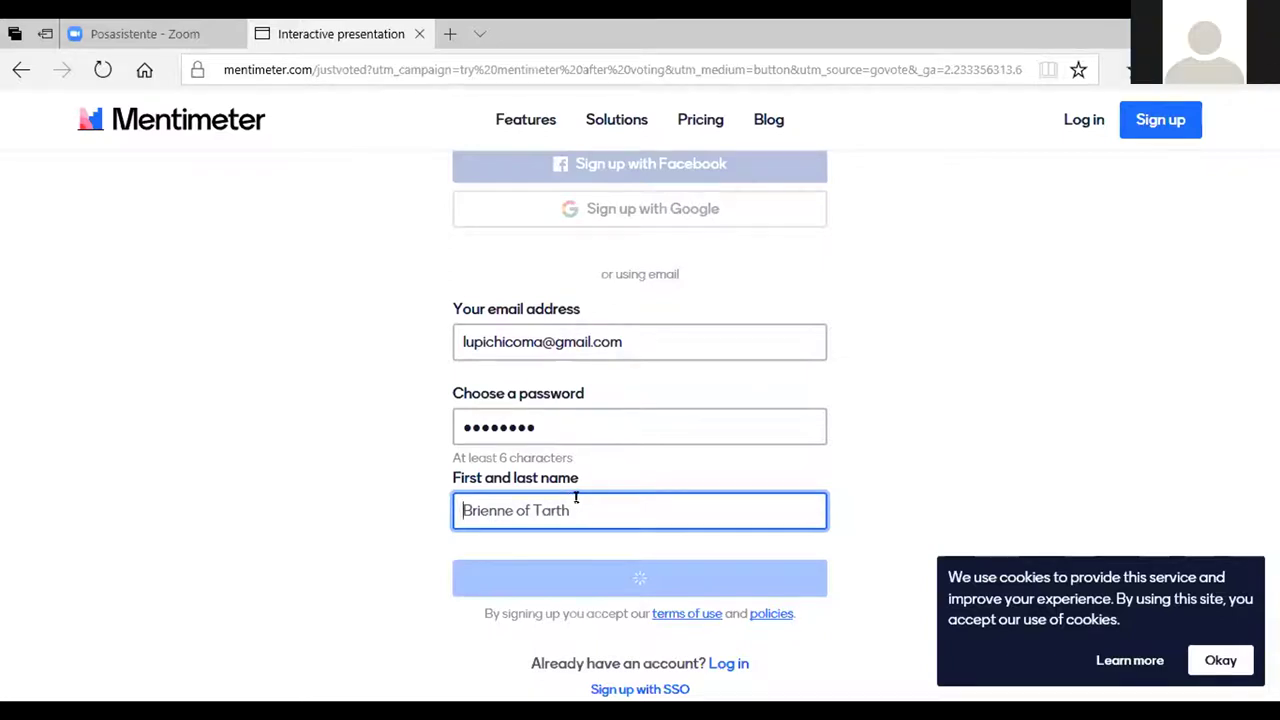
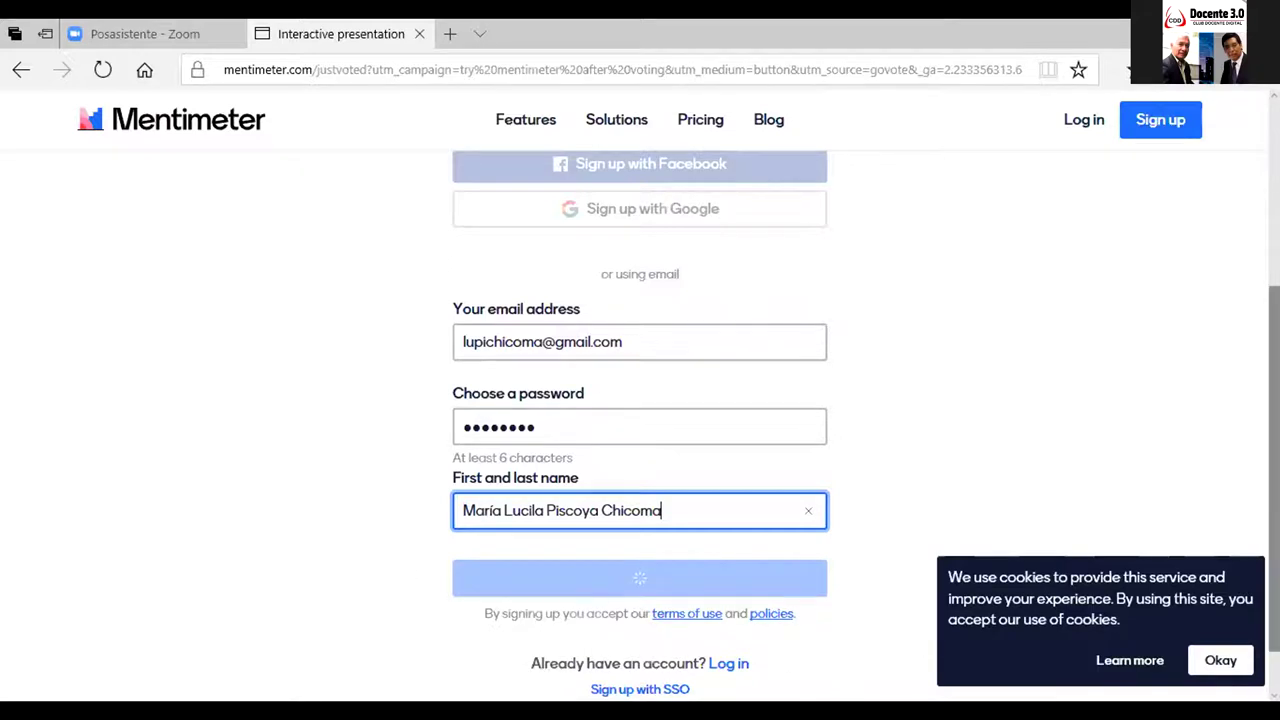
- Scroll down the Mentimeter sign-up form
{"action": "scroll", "coordinate": [640, 420], "scroll_direction": "down", "scroll_amount": 1}
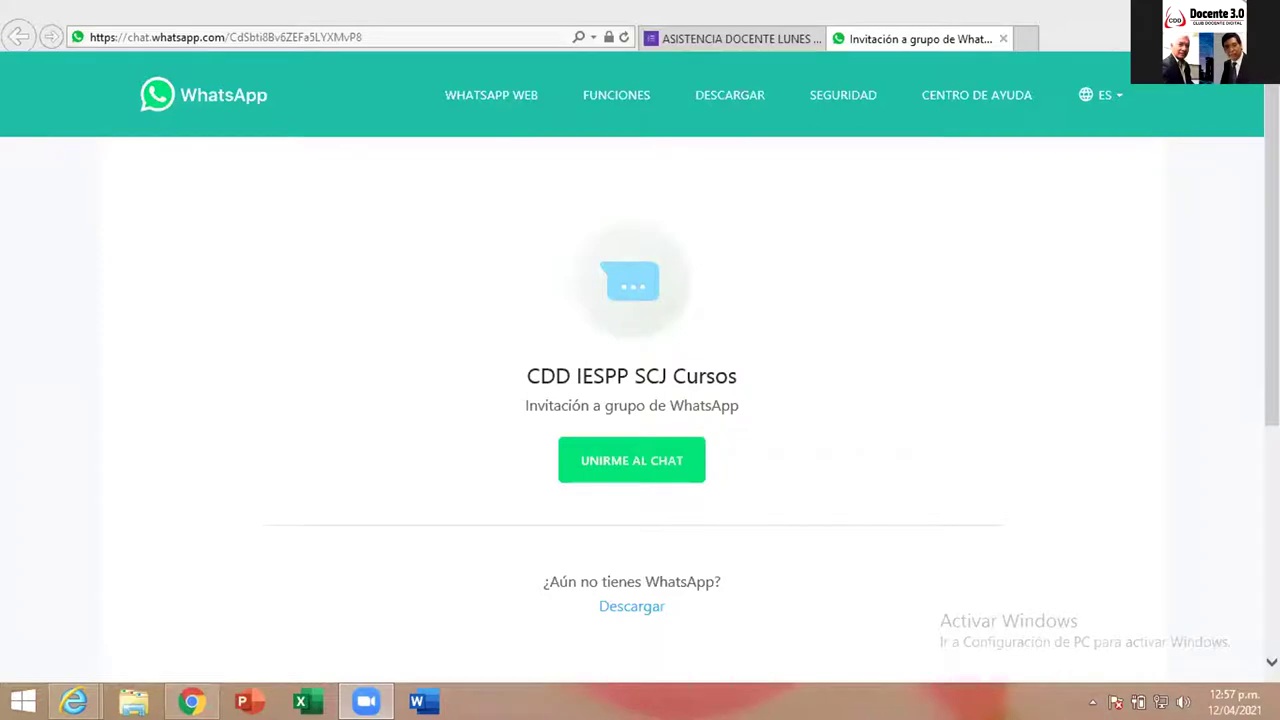
- Close only the current WhatsApp invitation tab, returning to the attendance form confirmation
{"action": "left_click", "coordinate": [1265, 8]}
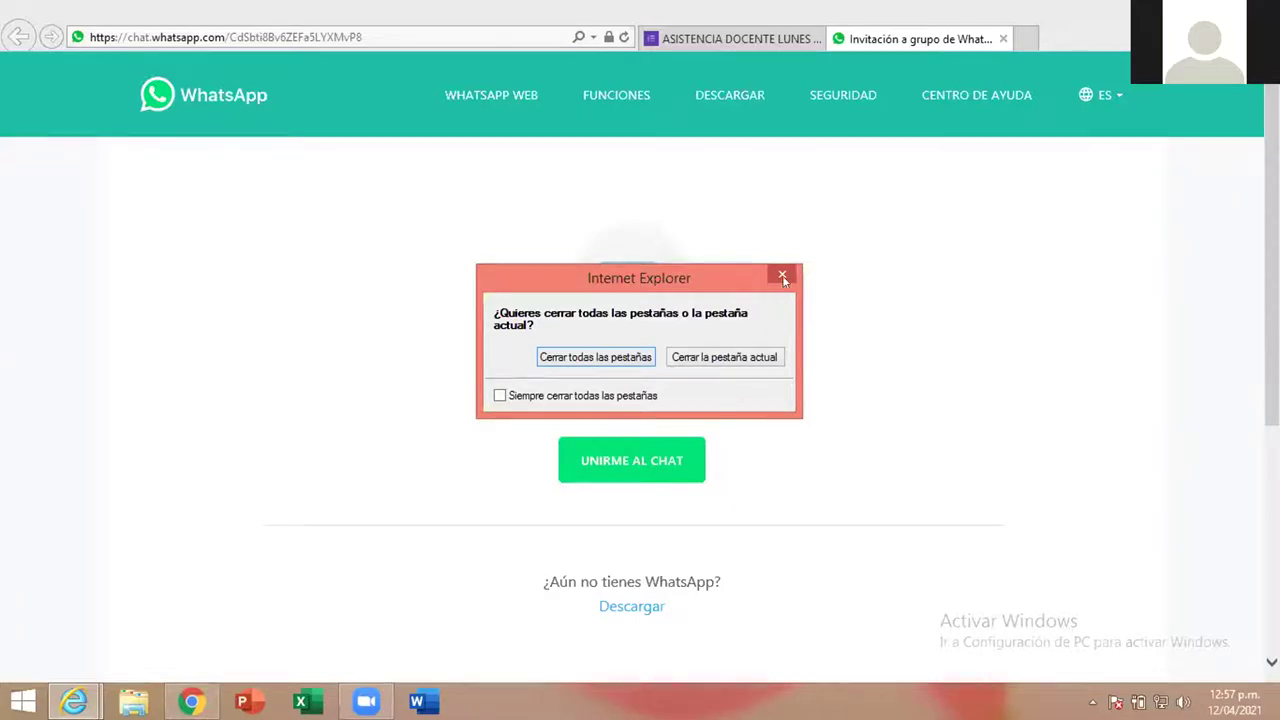
{"action": "left_click", "coordinate": [803, 472]}
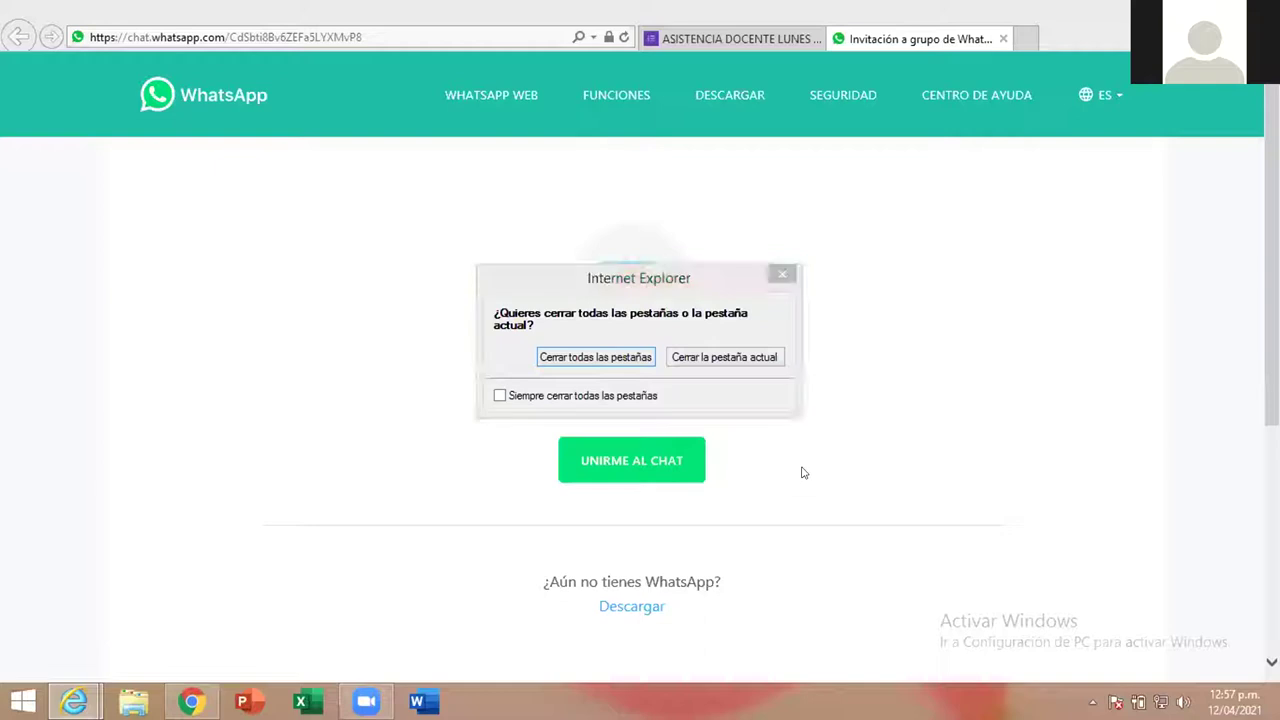
{"action": "left_click", "coordinate": [694, 386]}
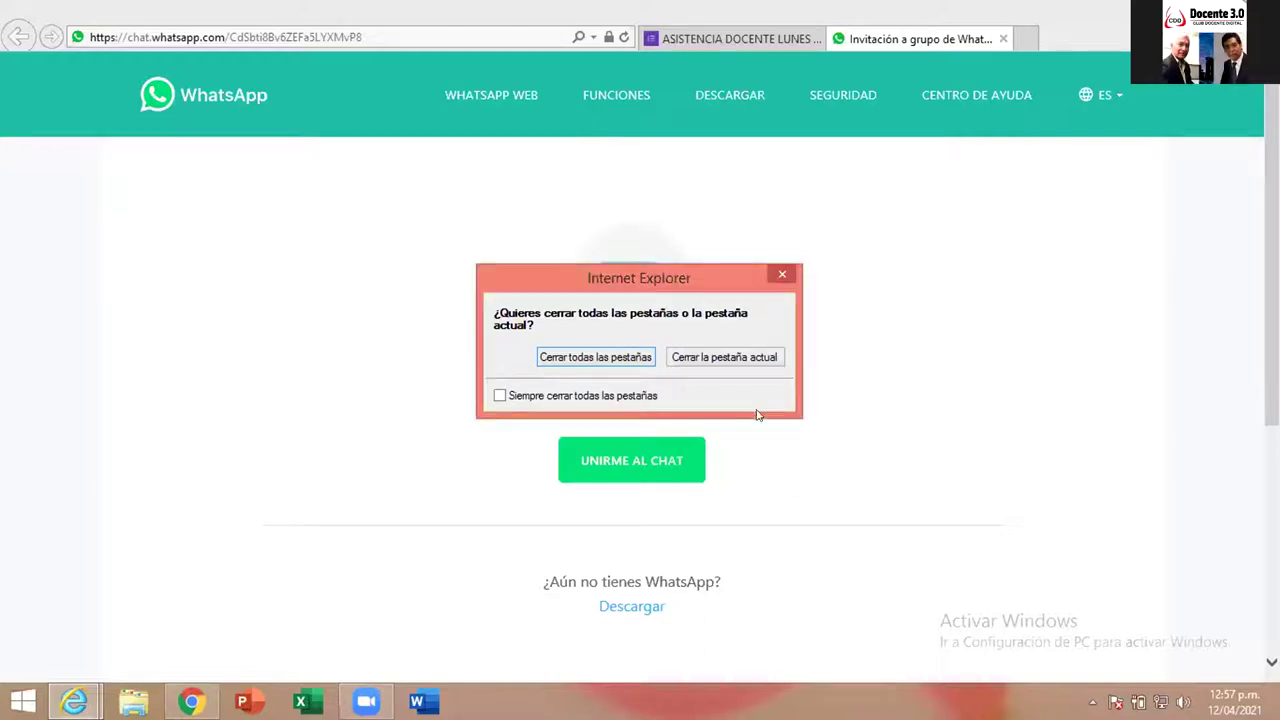
{"action": "left_click", "coordinate": [738, 357]}
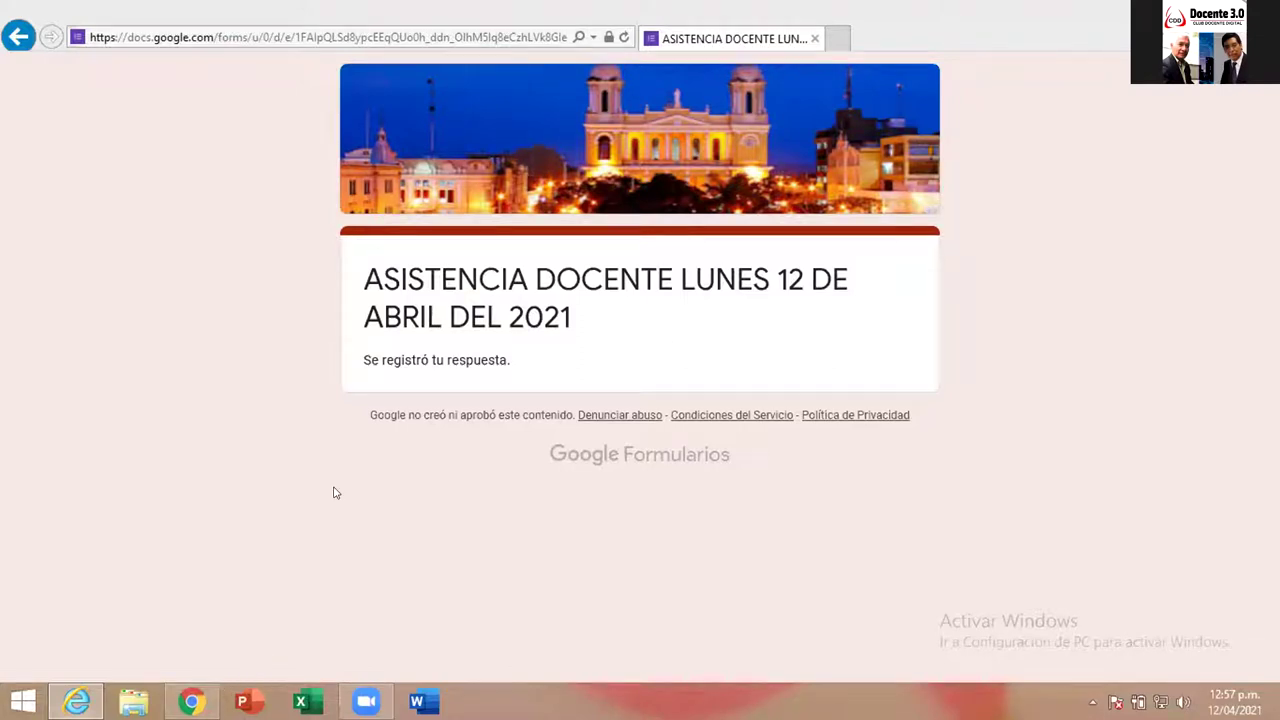
{"action": "left_click", "coordinate": [203, 37]}
- Type the menti.com address into the browser's address bar, over the current URL
{"action": "left_click", "coordinate": [203, 37]}
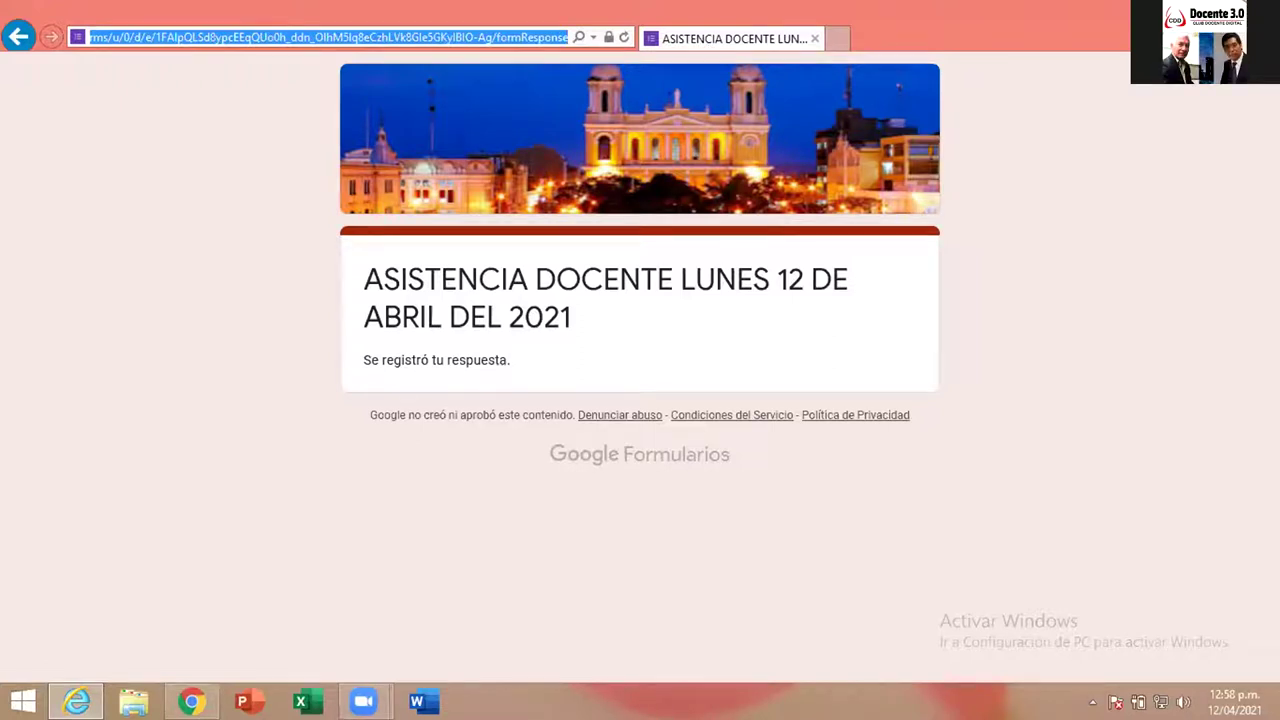
{"action": "type", "text": "ment"}
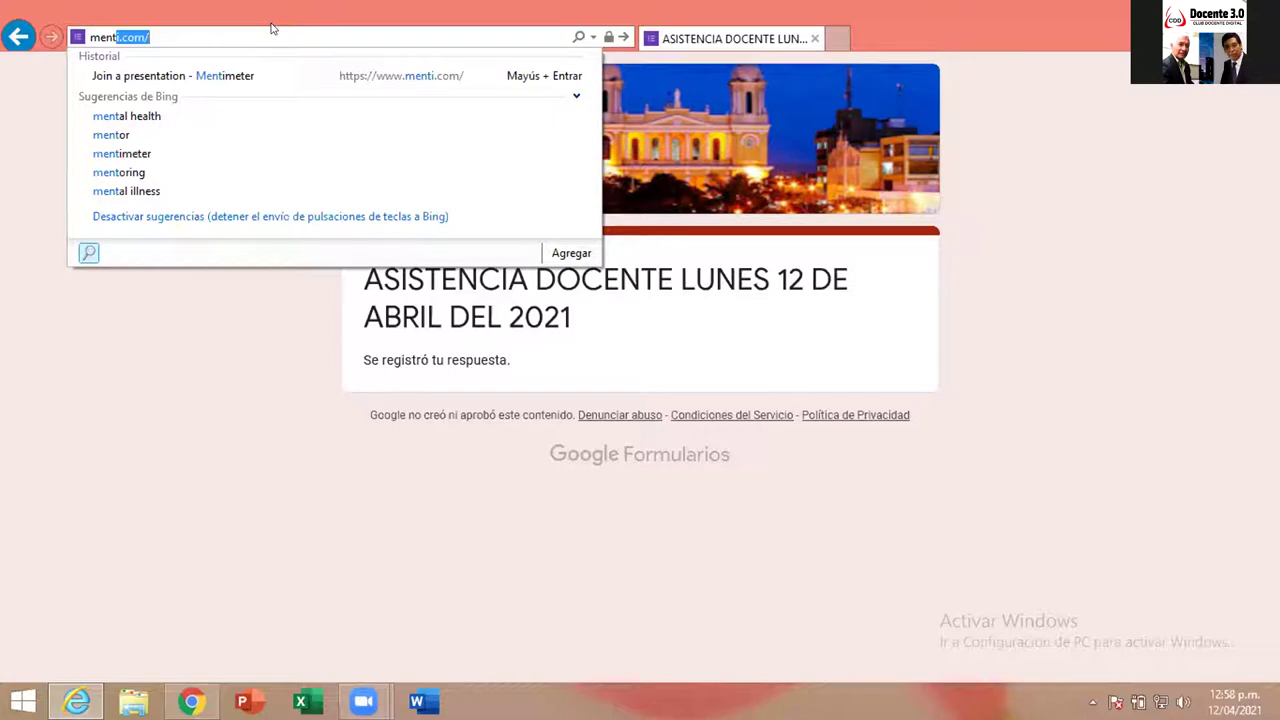
{"action": "key", "text": "Delete"}
{"action": "key", "text": "BackSpace"}
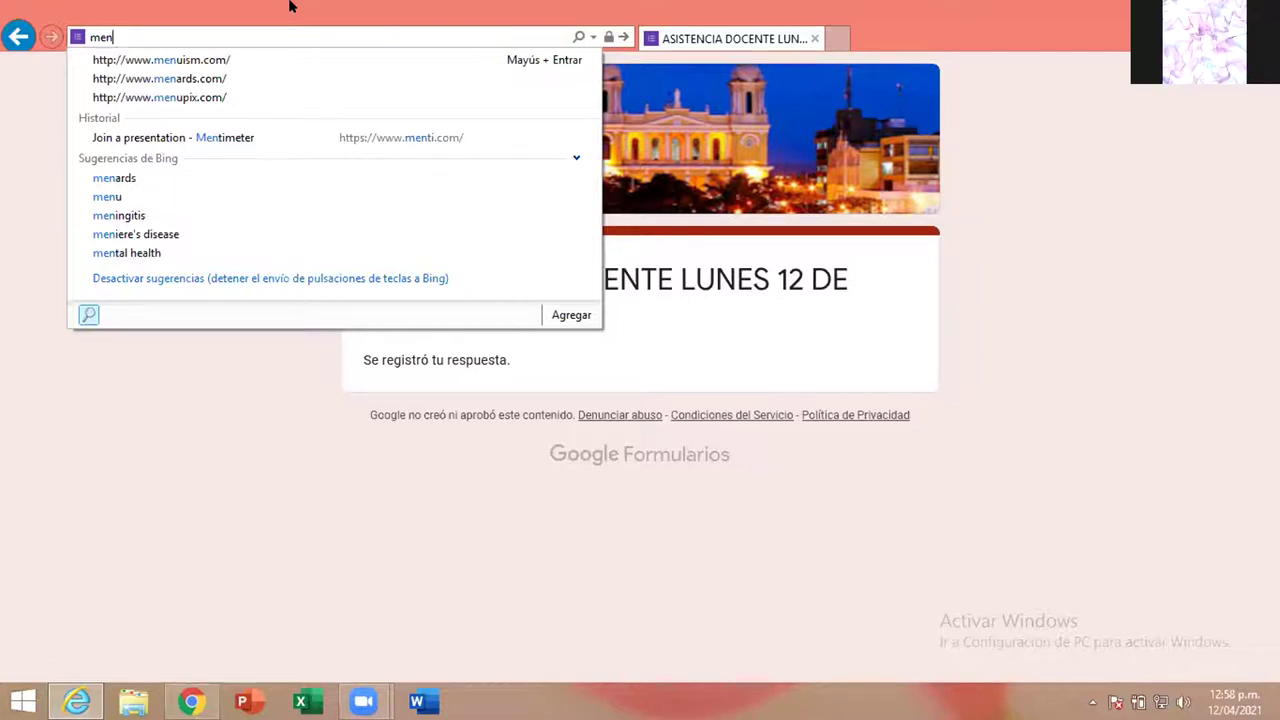
{"action": "type", "text": "e"}
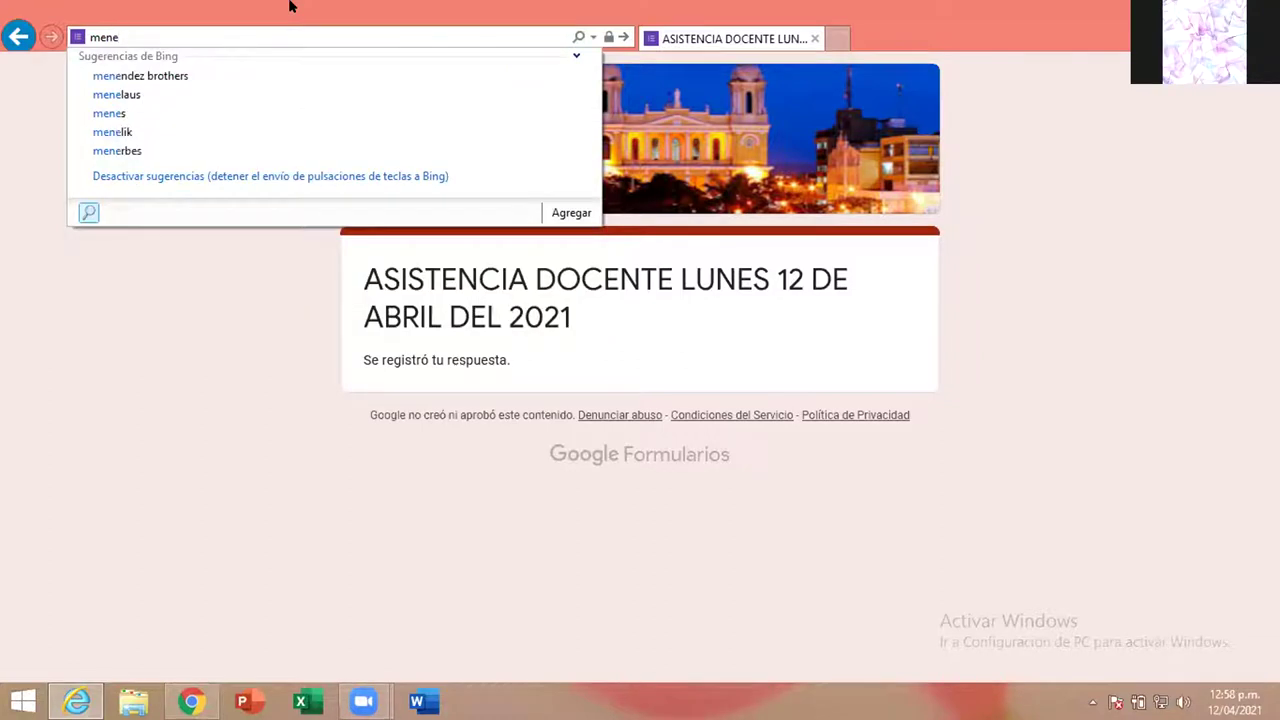
{"action": "key", "text": "BackSpace"}
{"action": "key", "text": "BackSpace"}
{"action": "key", "text": "BackSpace"}
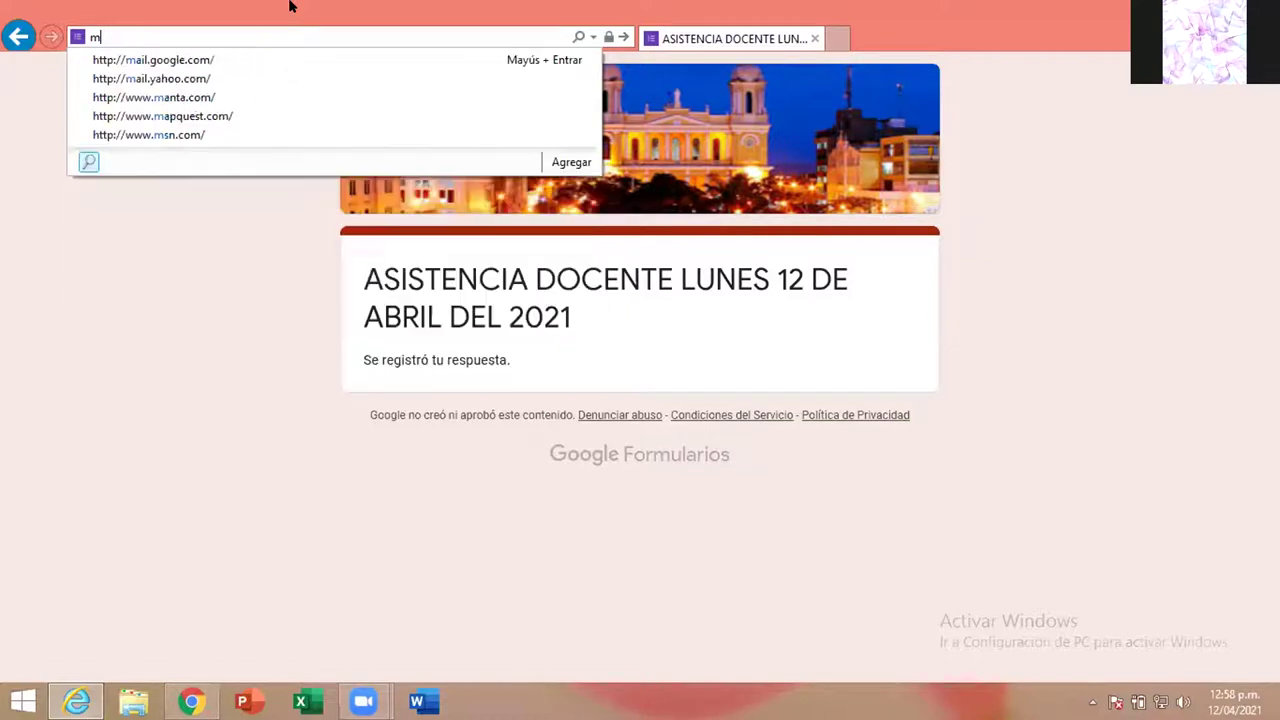
{"action": "type", "text": "ee"}
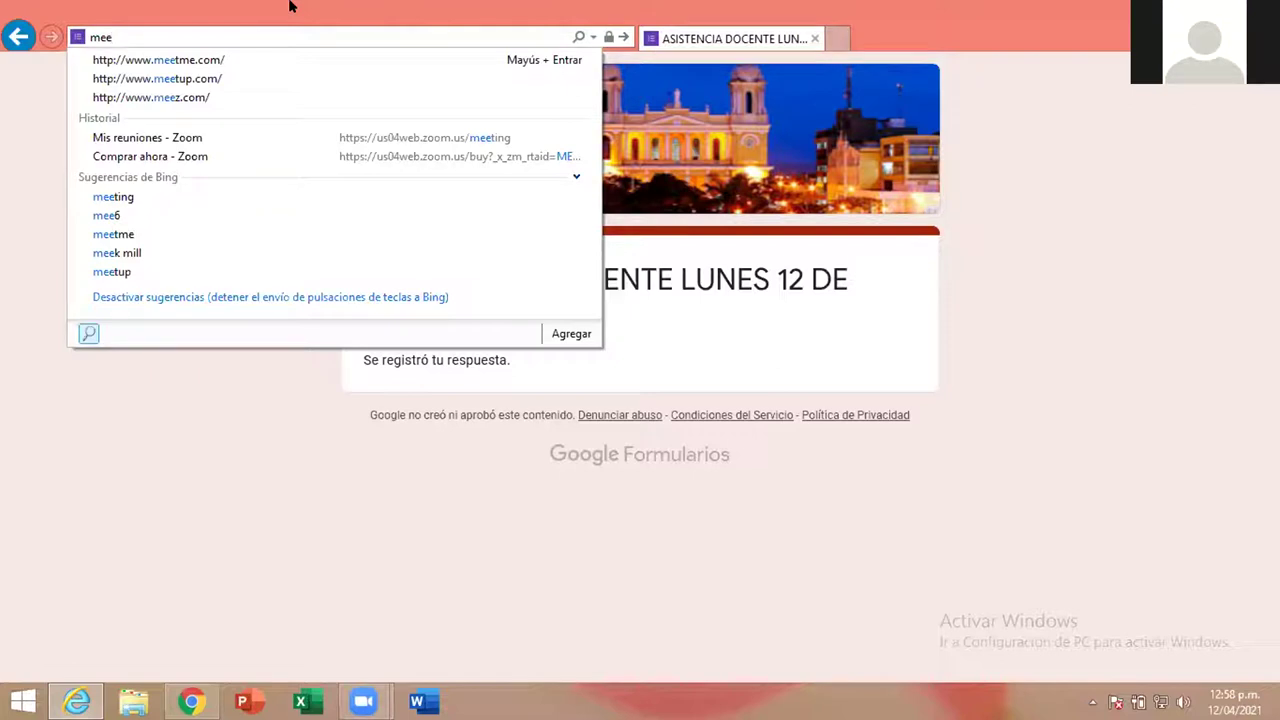
{"action": "type", "text": "n"}
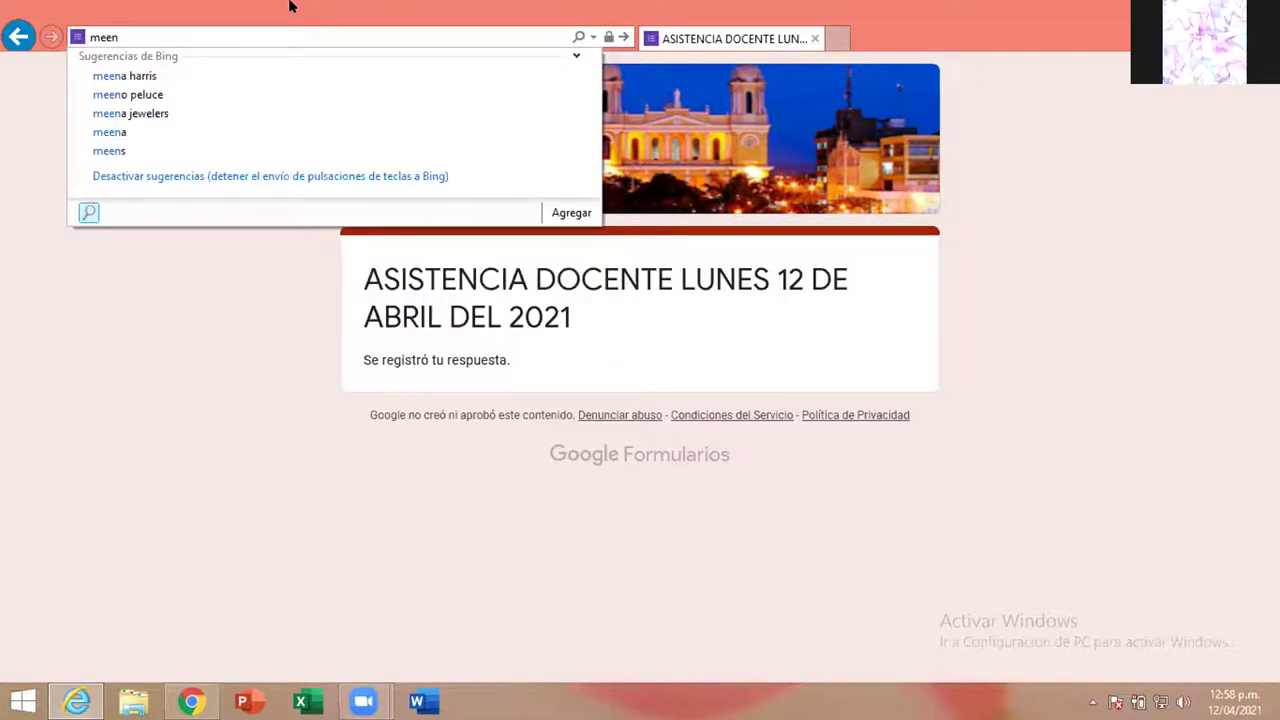
{"action": "type", "text": "ti"}
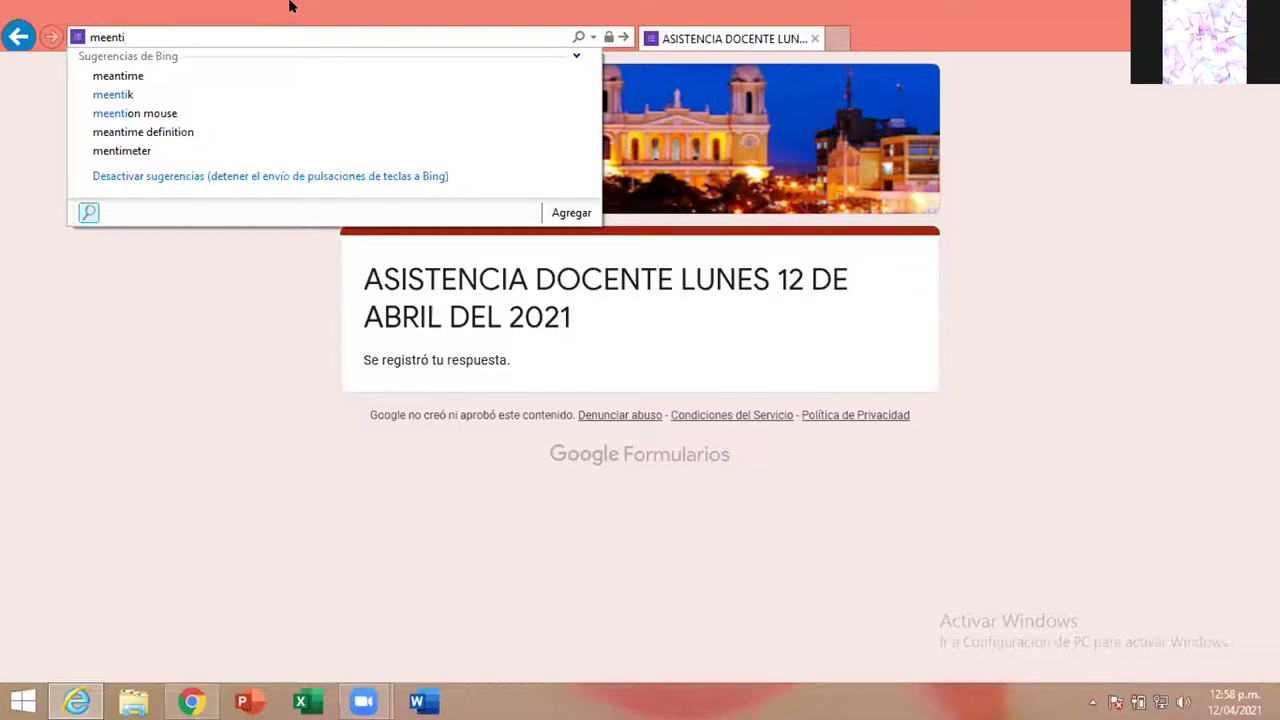
{"action": "type", "text": "n .com"}
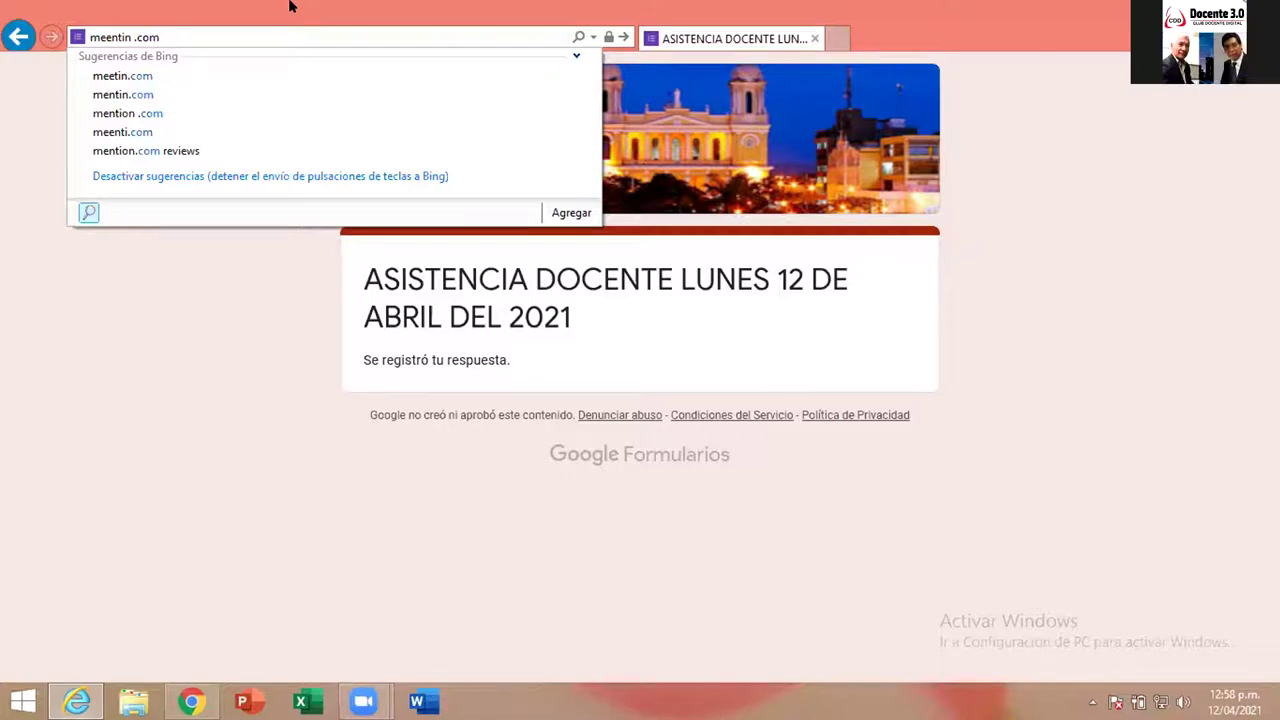
{"action": "key", "text": "BackSpace"}
{"action": "key", "text": "BackSpace"}
{"action": "key", "text": "BackSpace"}
{"action": "key", "text": "BackSpace"}
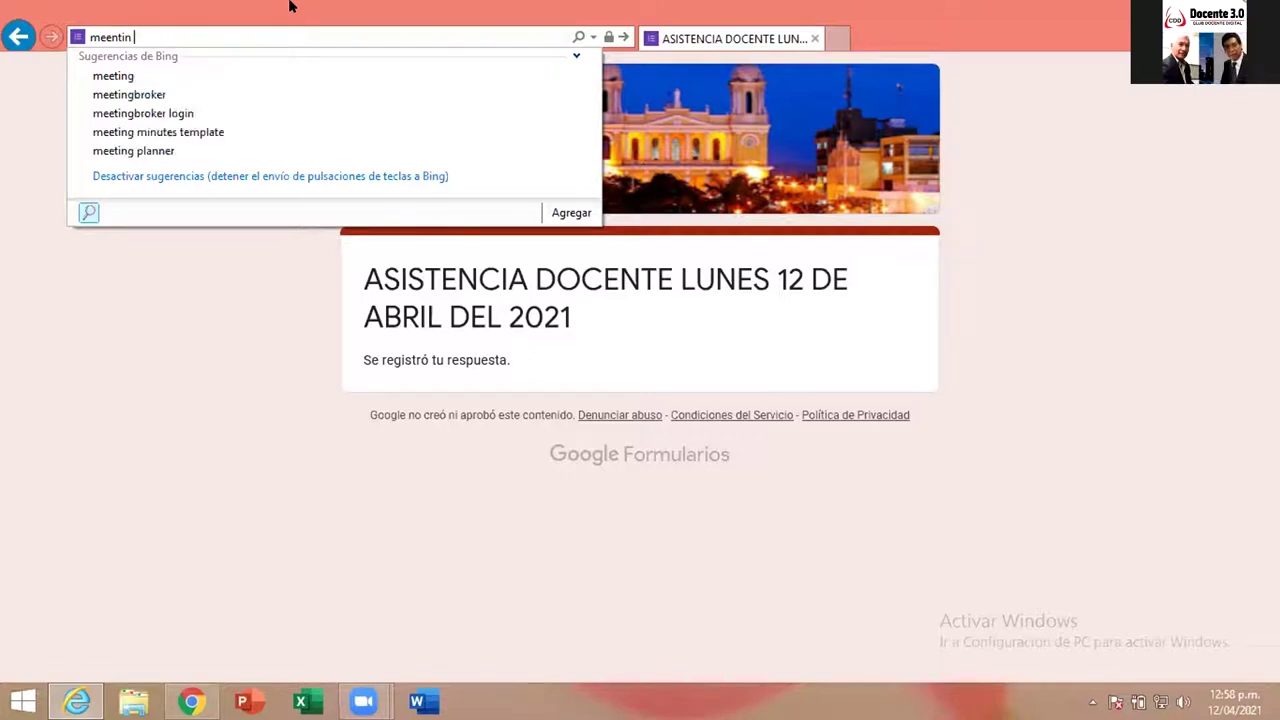
{"action": "type", "text": ".c"}
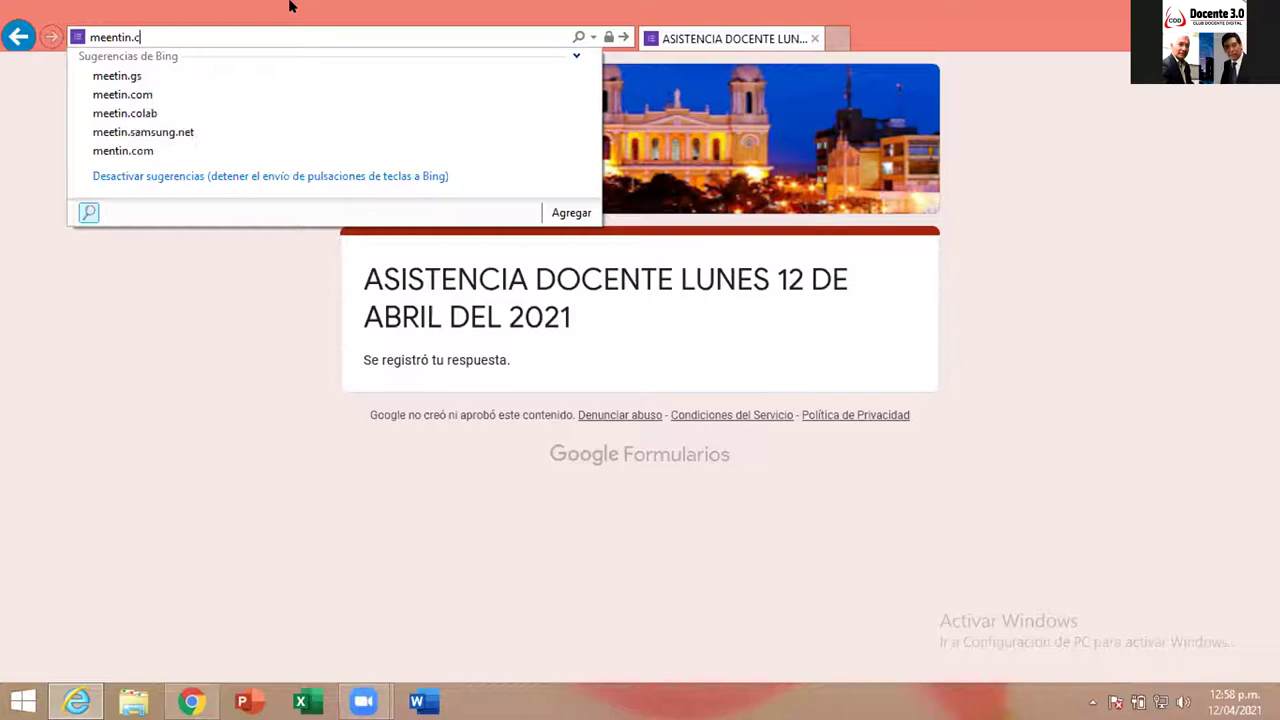
{"action": "type", "text": "om"}
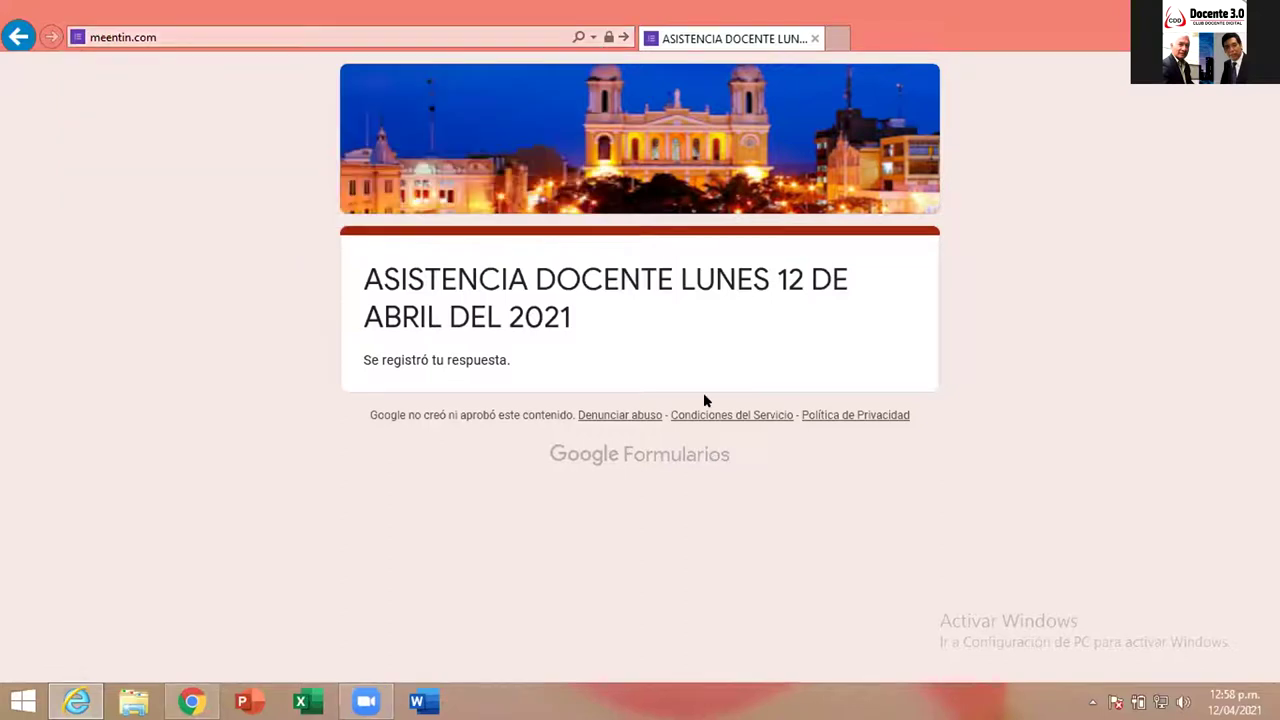
- Remove the stray letters so the address reads menti.com and load it
{"action": "left_click", "coordinate": [117, 31]}
{"action": "left_click", "coordinate": [104, 36]}
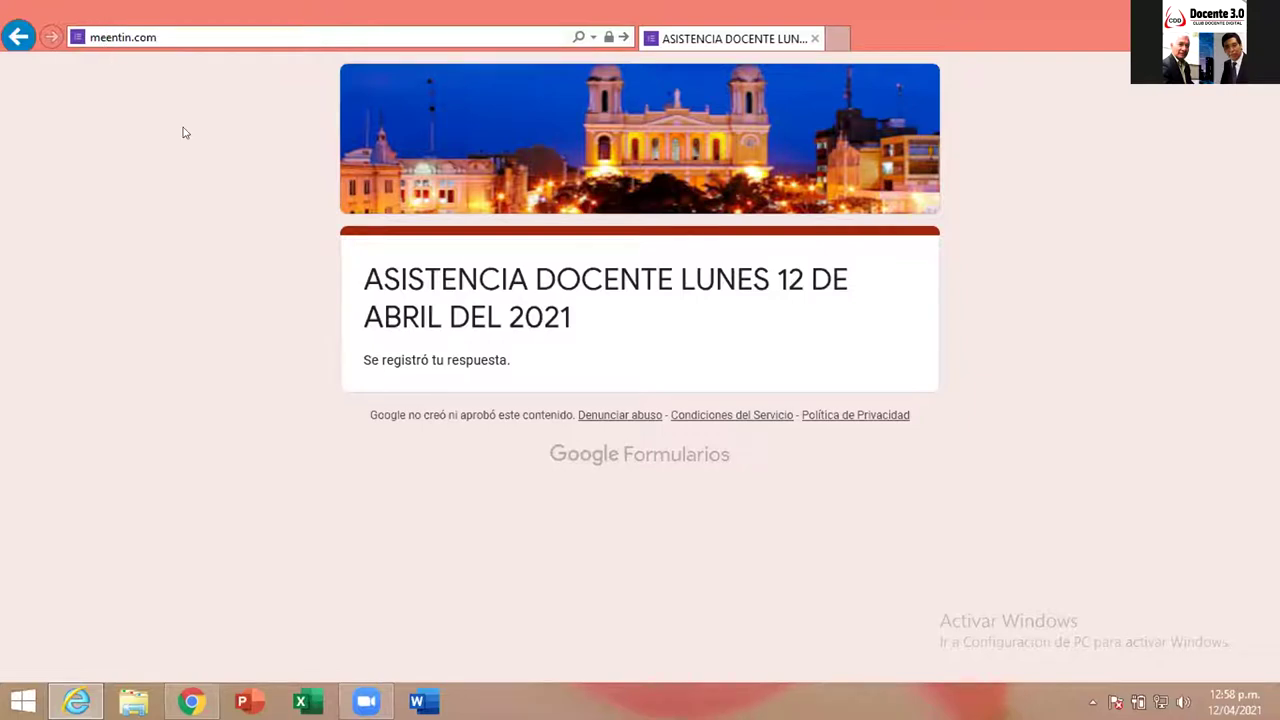
{"action": "key", "text": "BackSpace"}
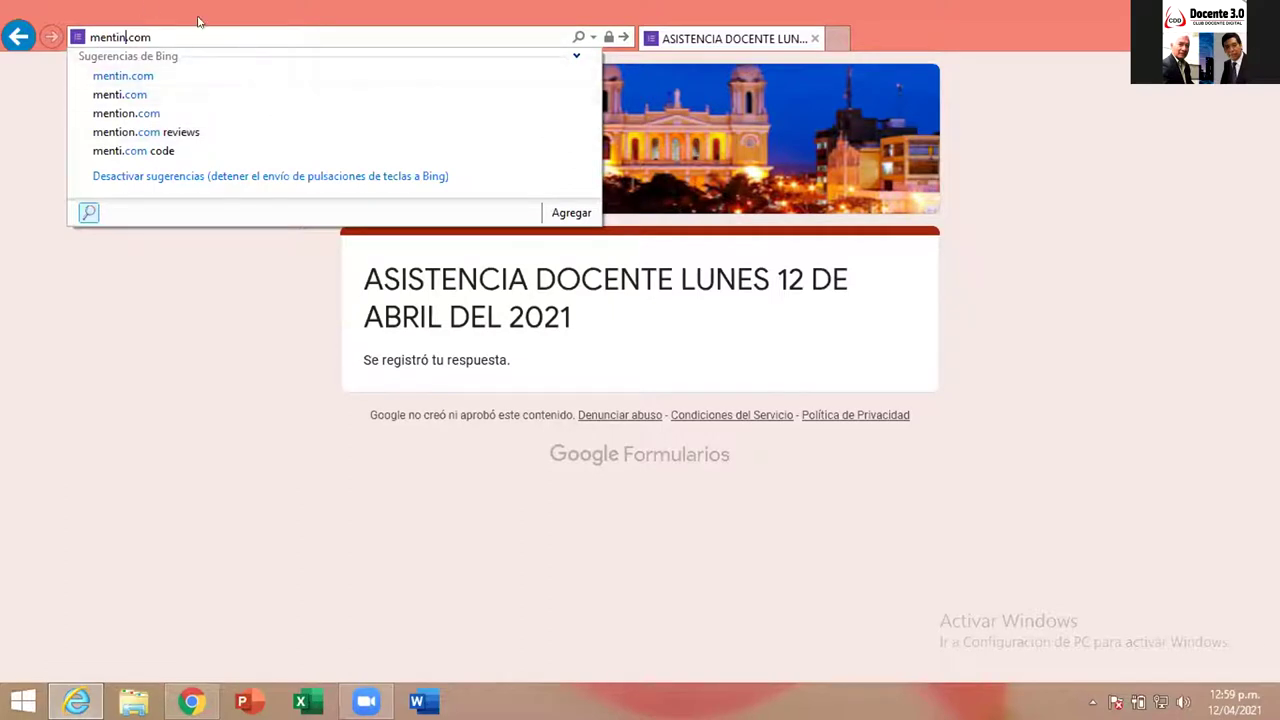
{"action": "key", "text": "BackSpace"}
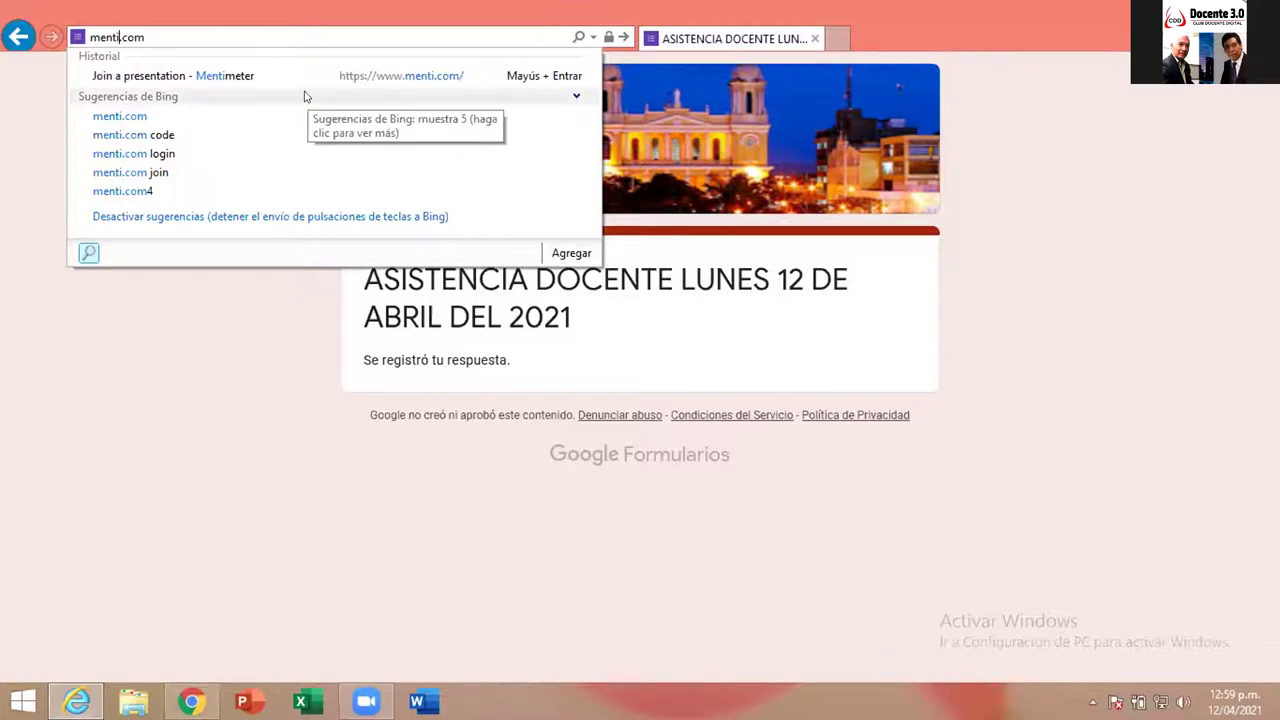
{"action": "key", "text": "Return"}
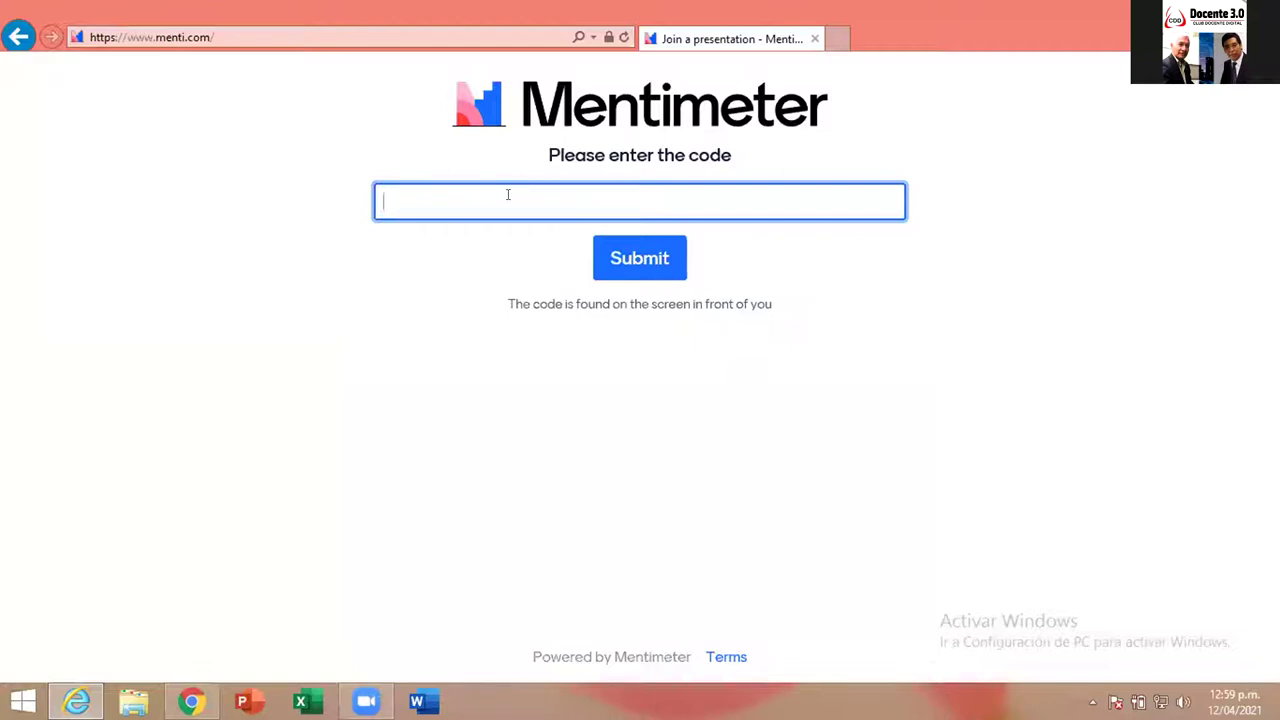
- Enter the presentation code at menti.com, fixing mistyped digits, and submit it
{"action": "type", "text": "3"}
{"action": "type", "text": "448 0"}
{"action": "key", "text": "BackSpace"}
{"action": "key", "text": "BackSpace"}
{"action": "key", "text": "BackSpace"}
{"action": "key", "text": "BackSpace"}
{"action": "type", "text": "4"}
{"action": "key", "text": "BackSpace"}
{"action": "type", "text": "80 "}
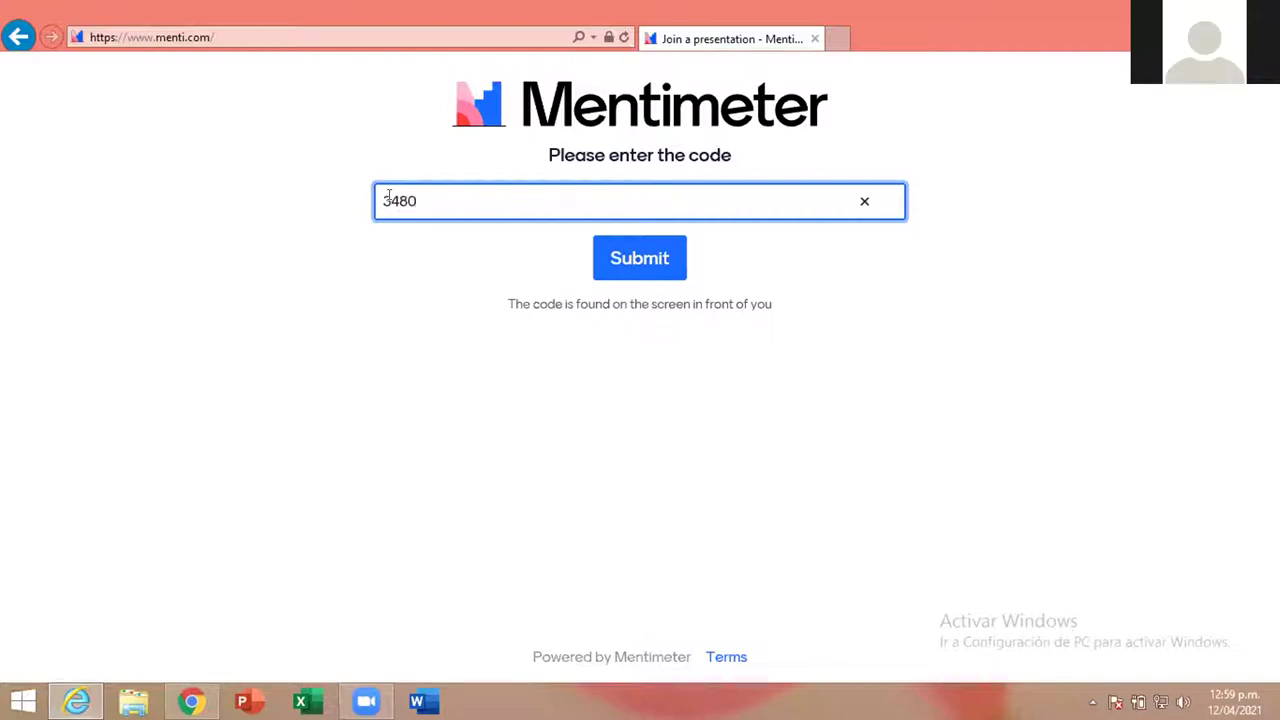
{"action": "type", "text": "9107"}
{"action": "left_click", "coordinate": [642, 263]}
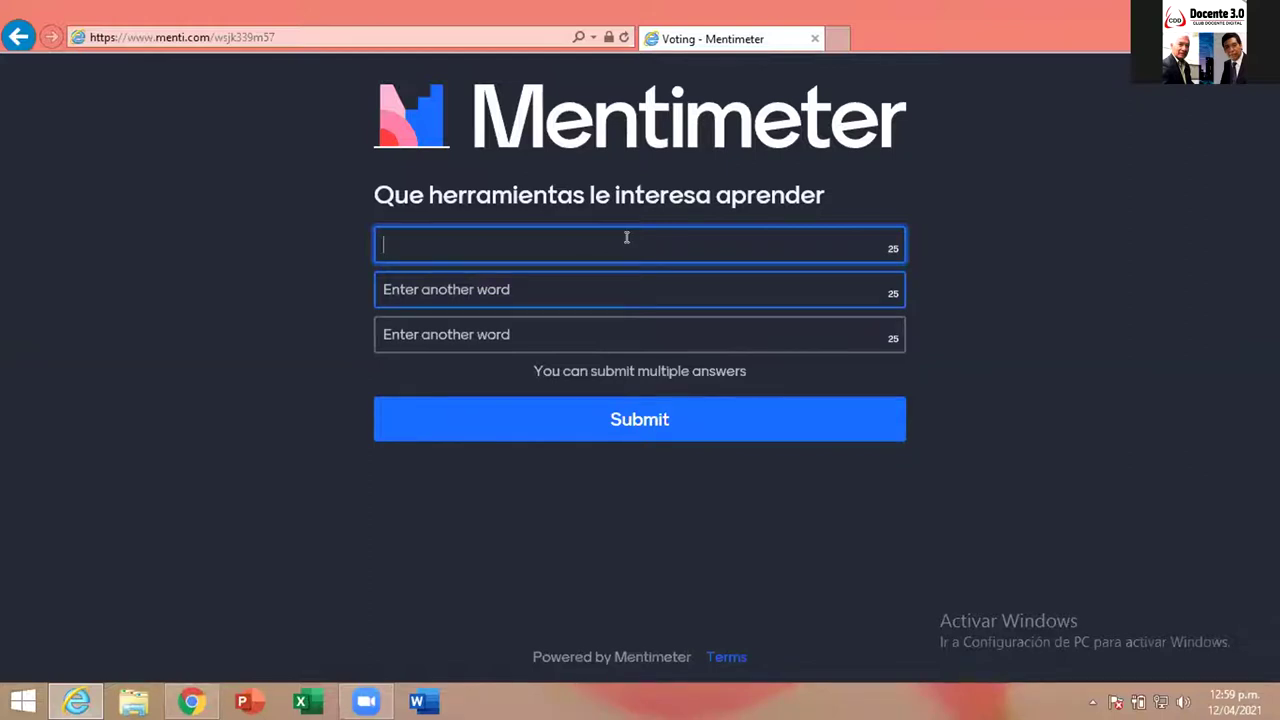
- Type 'zoom' in the first answer field and 'facebook' in the second
{"action": "type", "text": "zoom"}
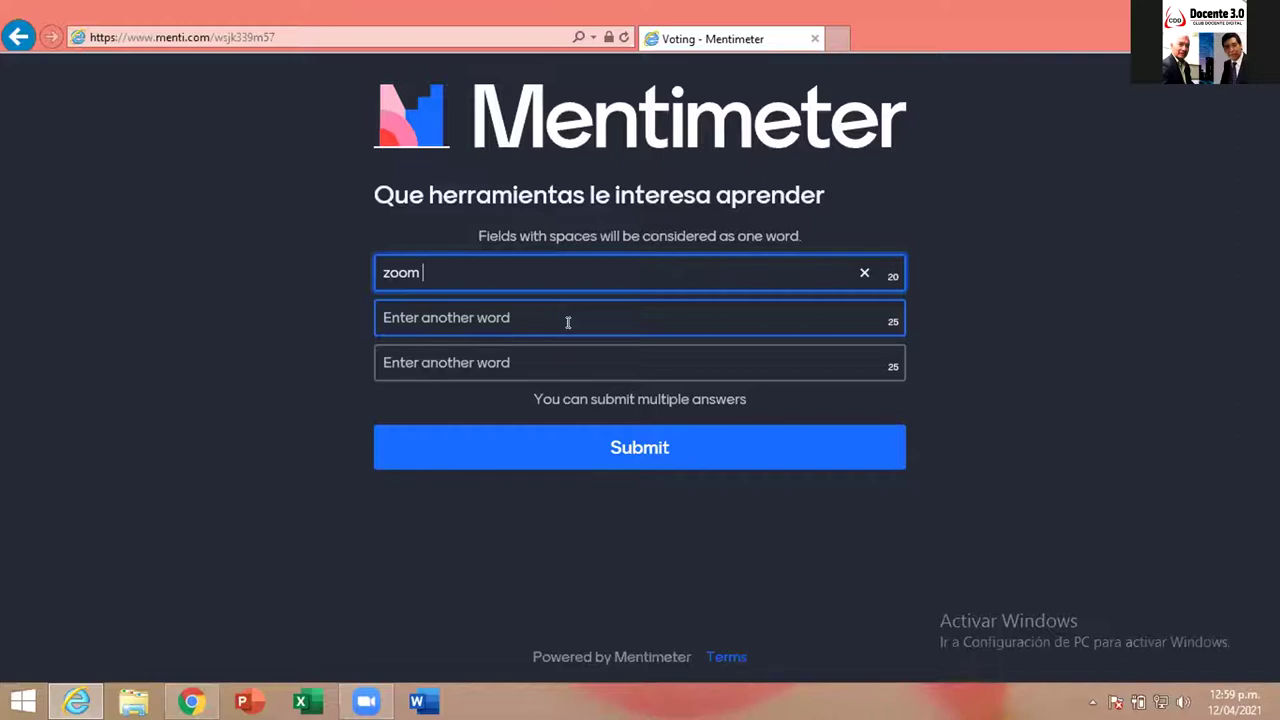
{"action": "left_click", "coordinate": [403, 318]}
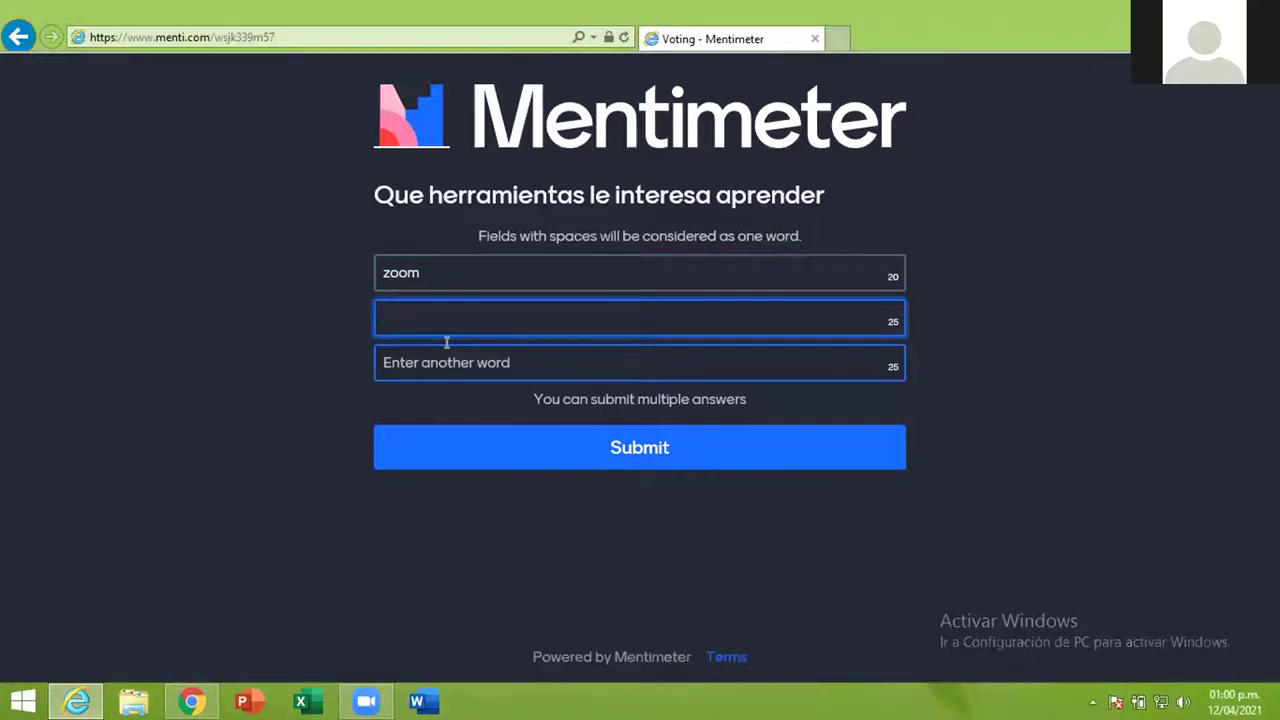
{"action": "type", "text": "facc"}
{"action": "key", "text": "BackSpace"}
{"action": "type", "text": "e"}
{"action": "type", "text": "boo"}
{"action": "type", "text": "ch"}
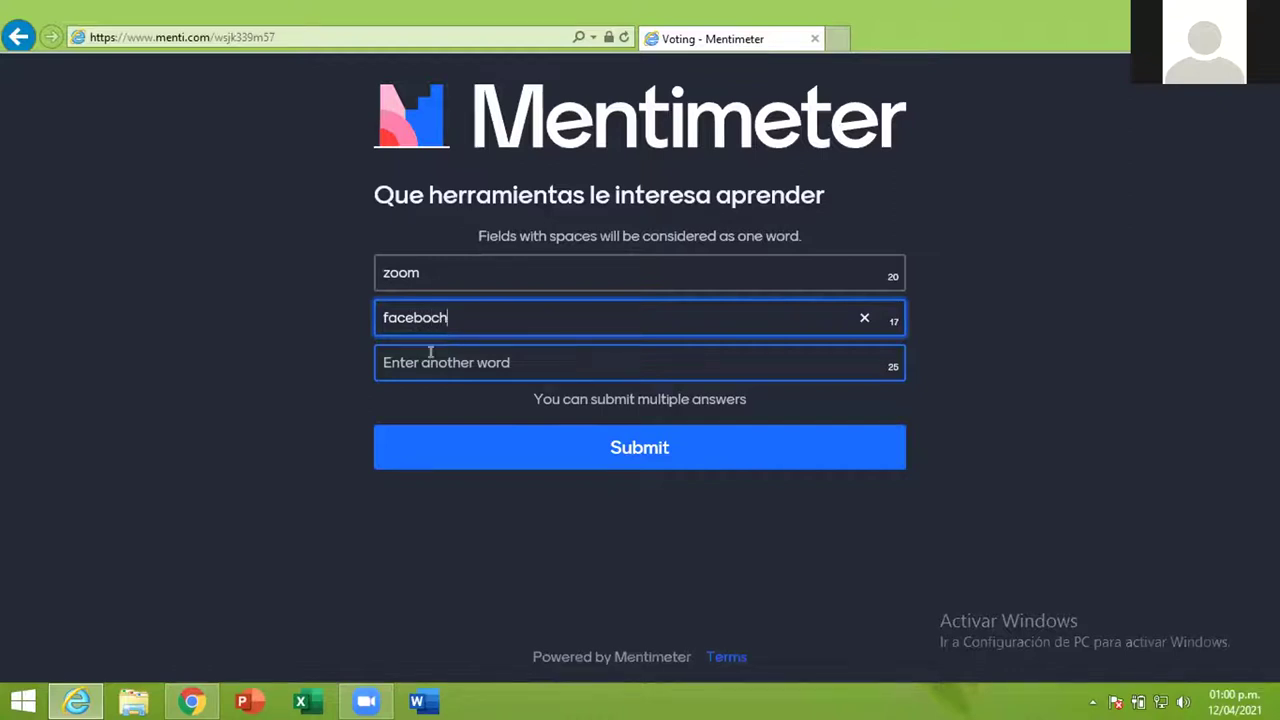
{"action": "key", "text": "BackSpace"}
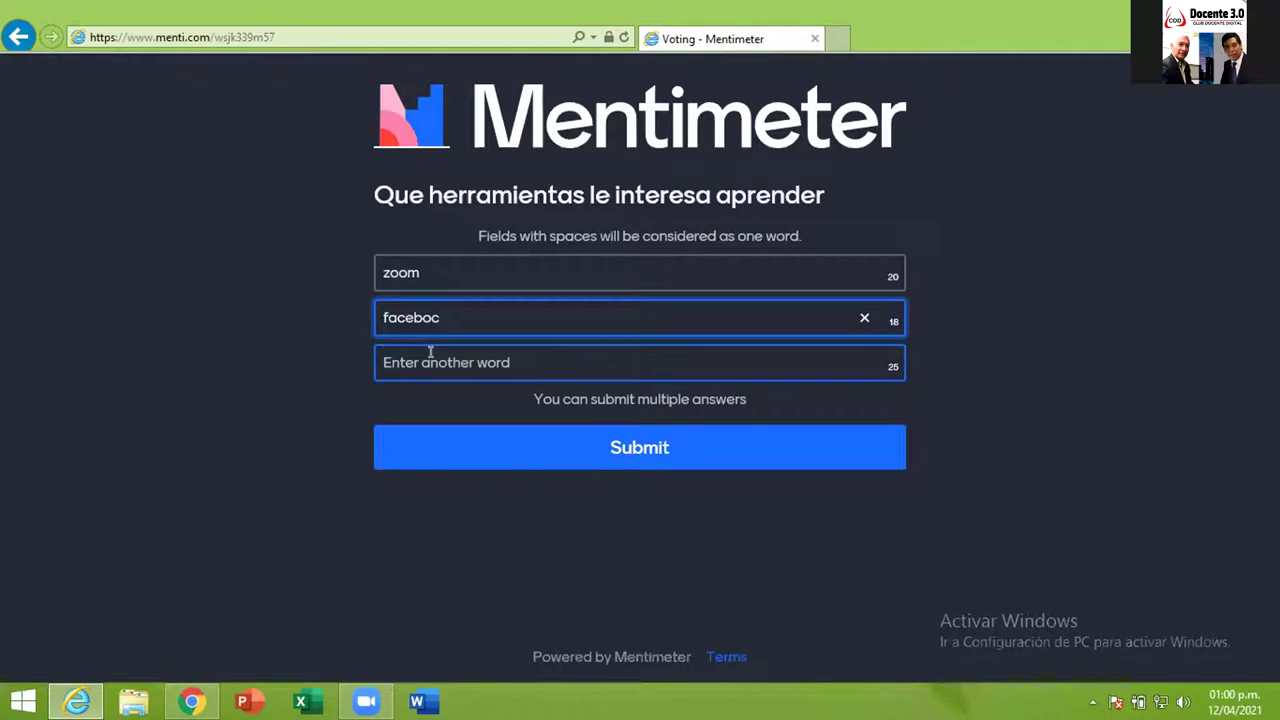
{"action": "type", "text": "k"}
{"action": "key", "text": "BackSpace"}
{"action": "key", "text": "BackSpace"}
{"action": "type", "text": "ock"}
- Fix the spelling of 'facebook' and type 'youtube' in the third field
{"action": "left_click", "coordinate": [413, 355]}
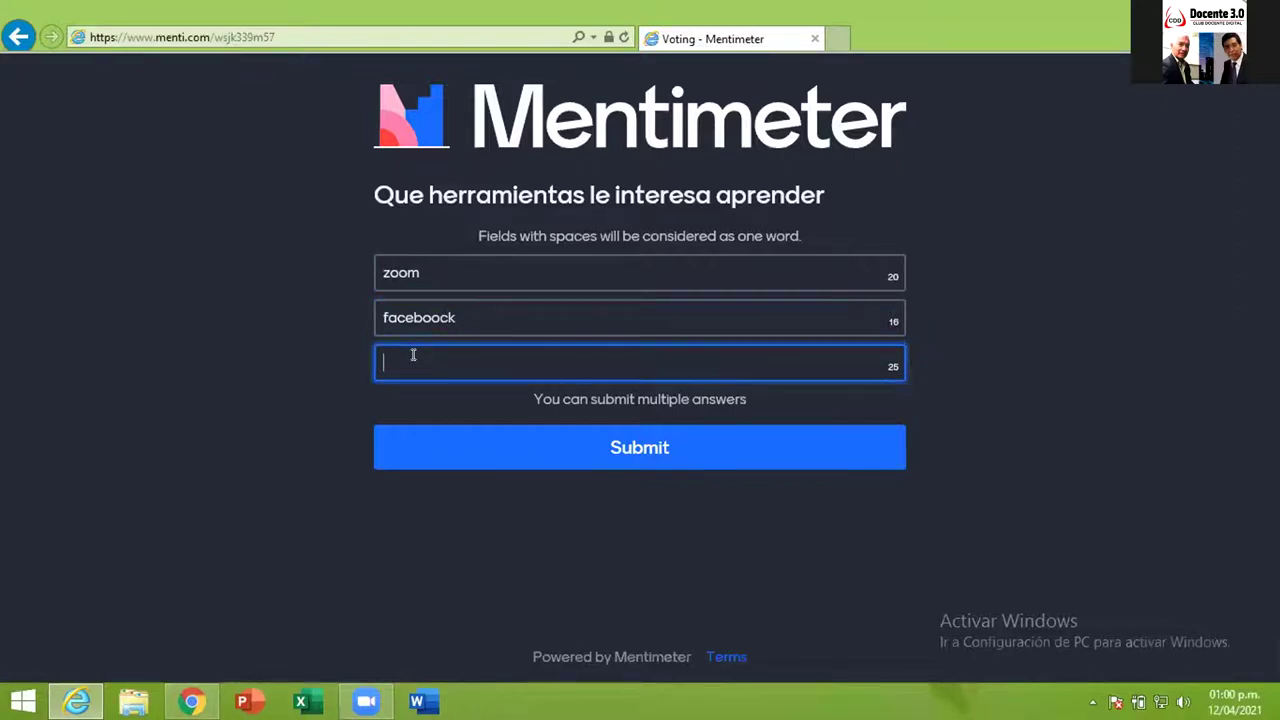
{"action": "left_click", "coordinate": [445, 316]}
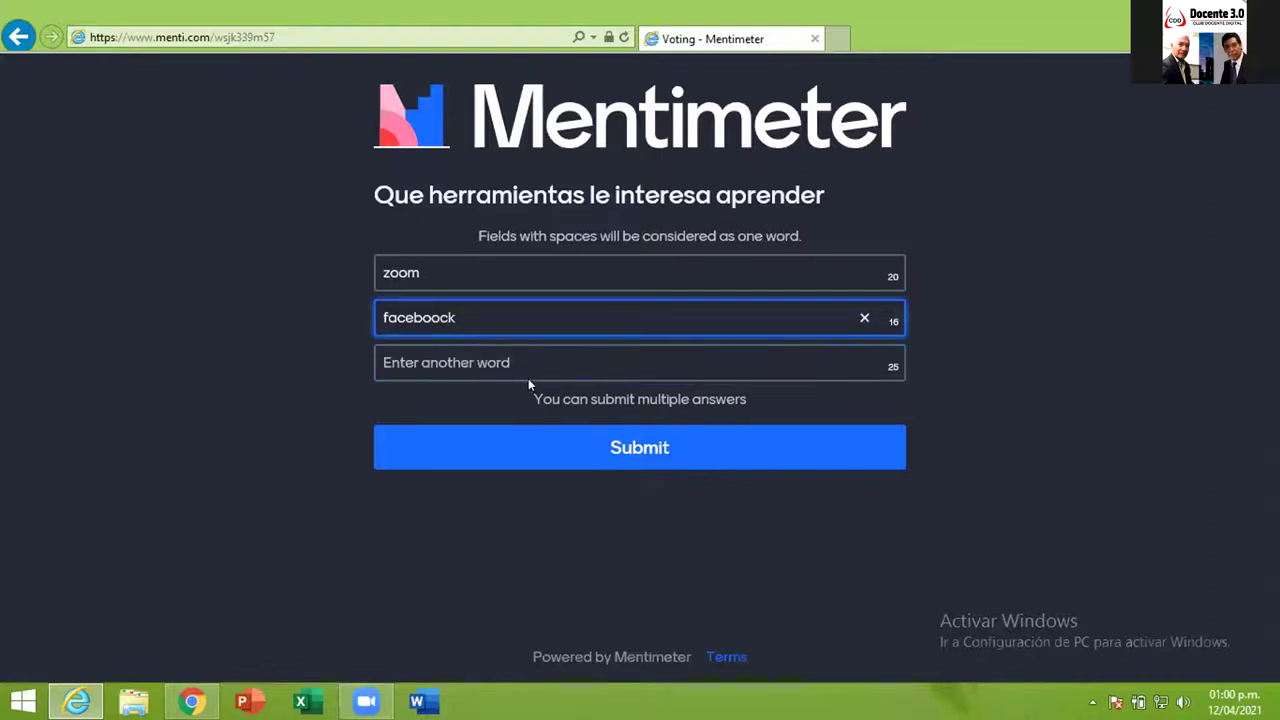
{"action": "key", "text": "BackSpace"}
{"action": "key", "text": "BackSpace"}
{"action": "type", "text": "o"}
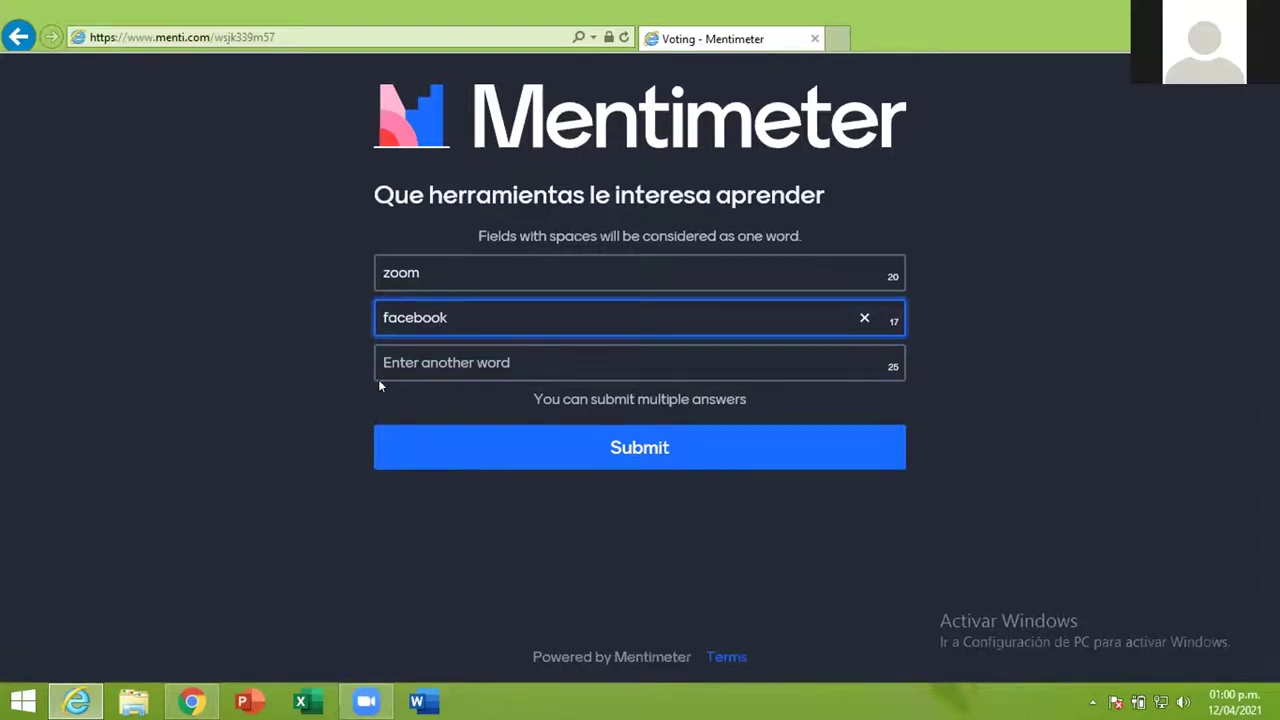
{"action": "left_click", "coordinate": [399, 359]}
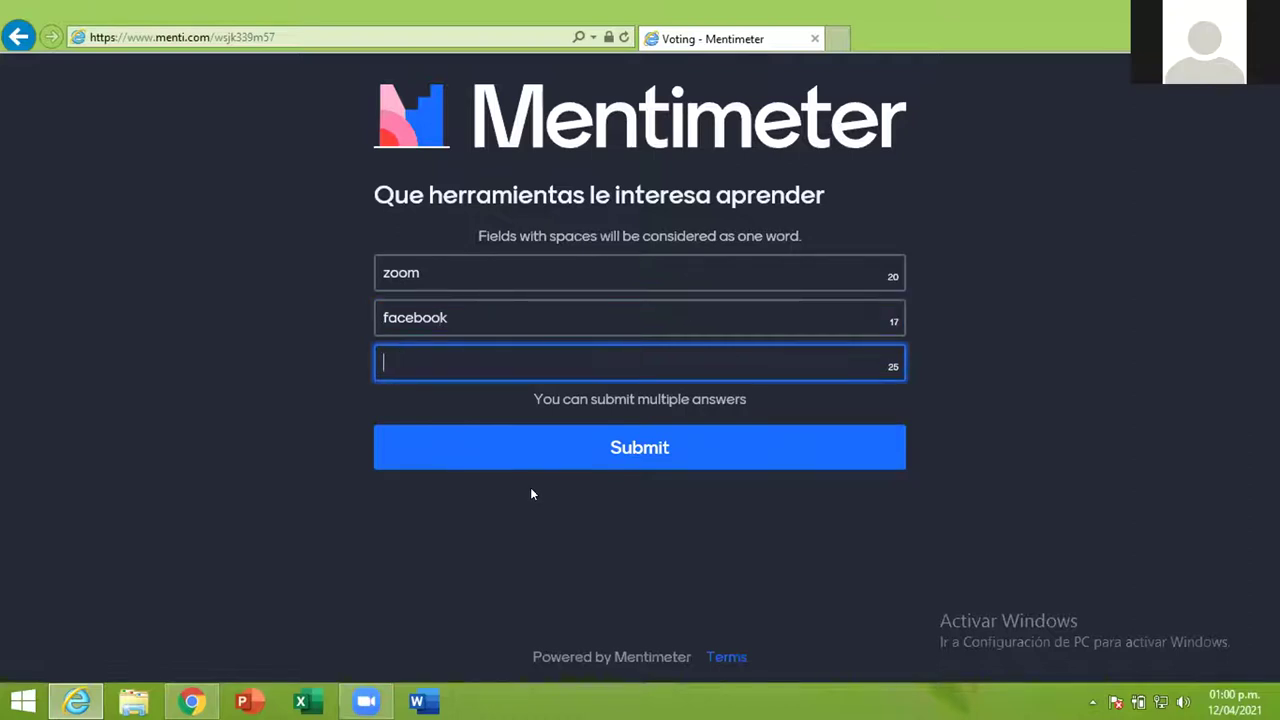
{"action": "type", "text": "youtub"}
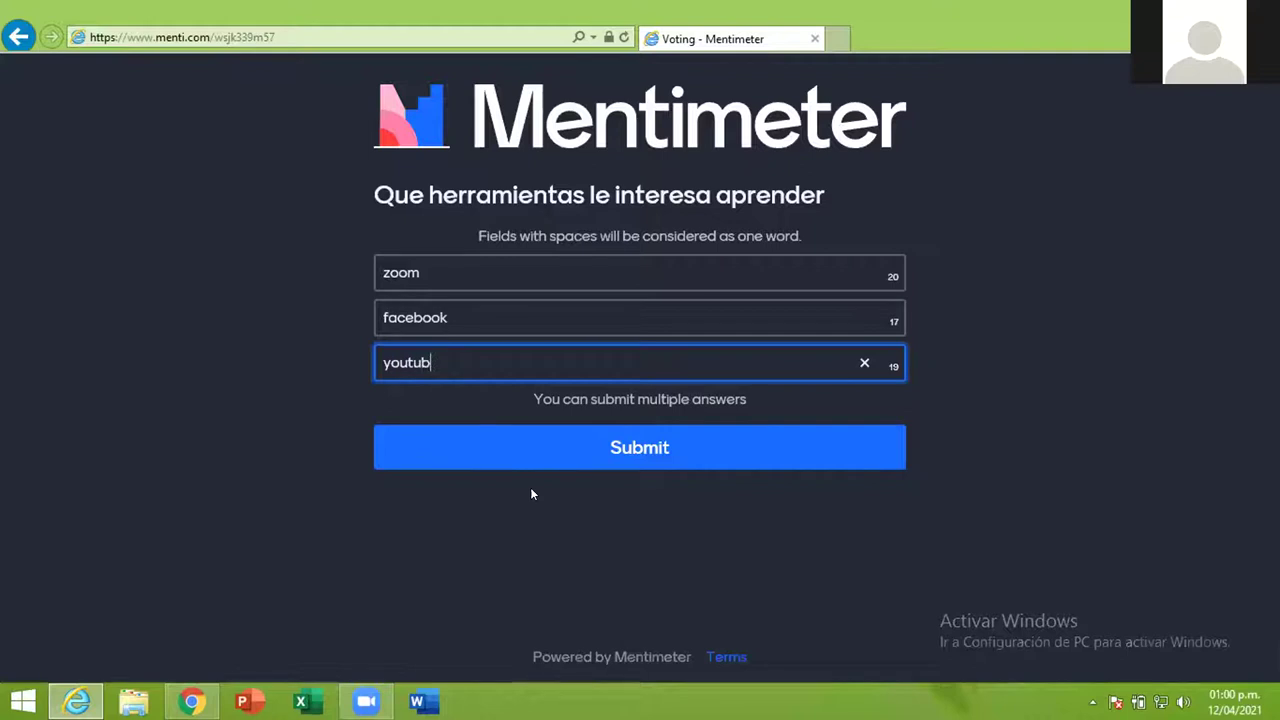
{"action": "type", "text": "e"}
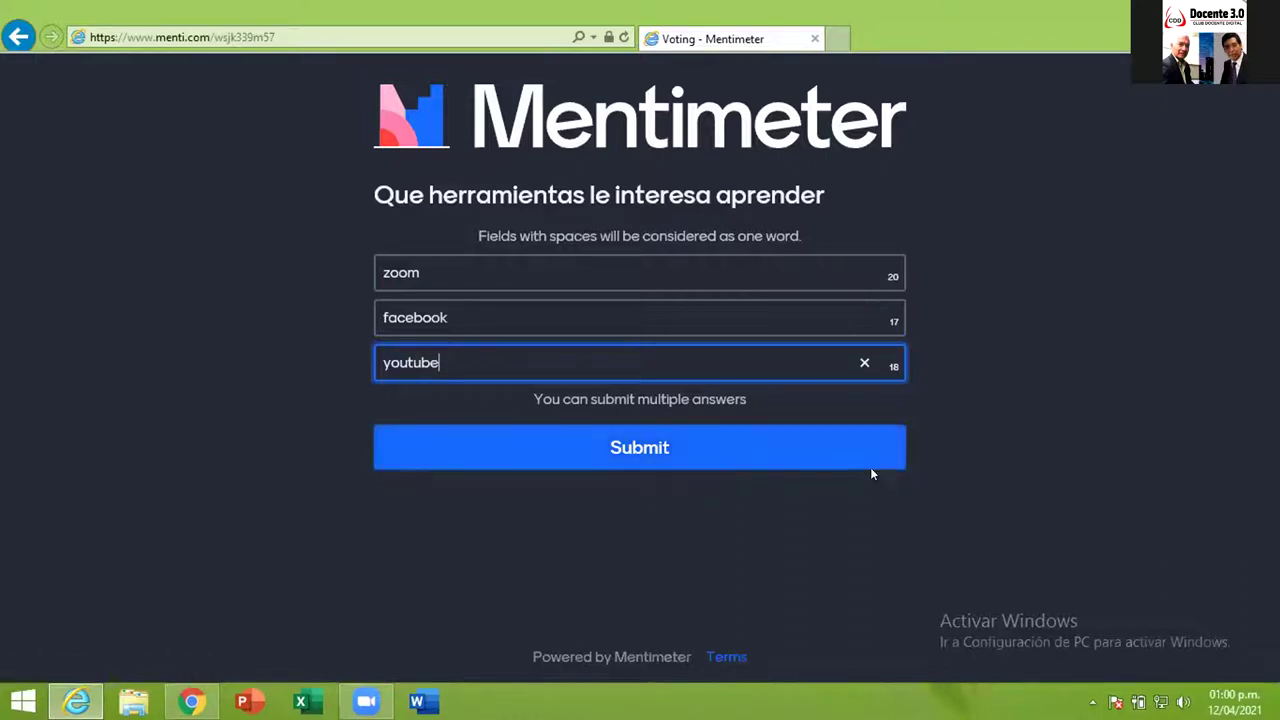
{"action": "left_click", "coordinate": [1073, 296]}
{"action": "right_click", "coordinate": [1072, 290]}
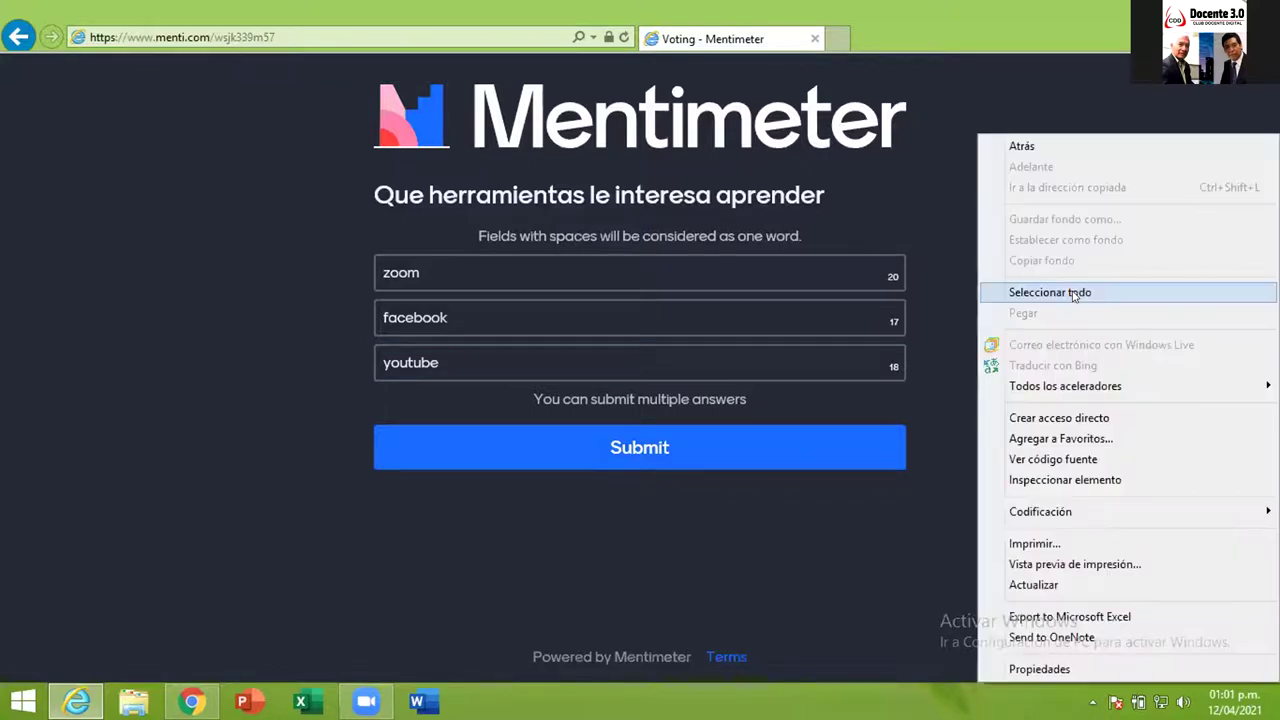
{"action": "left_click", "coordinate": [1072, 290]}
{"action": "right_click", "coordinate": [1072, 290]}
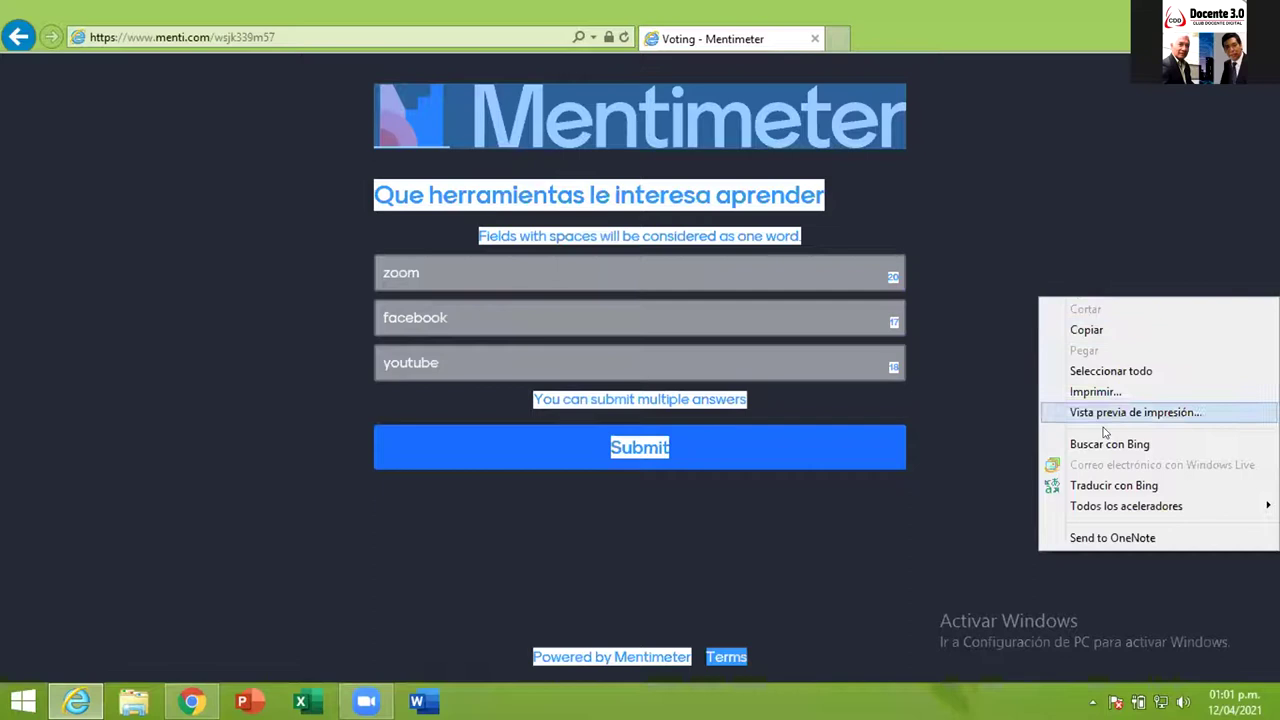
{"action": "left_click", "coordinate": [1116, 259]}
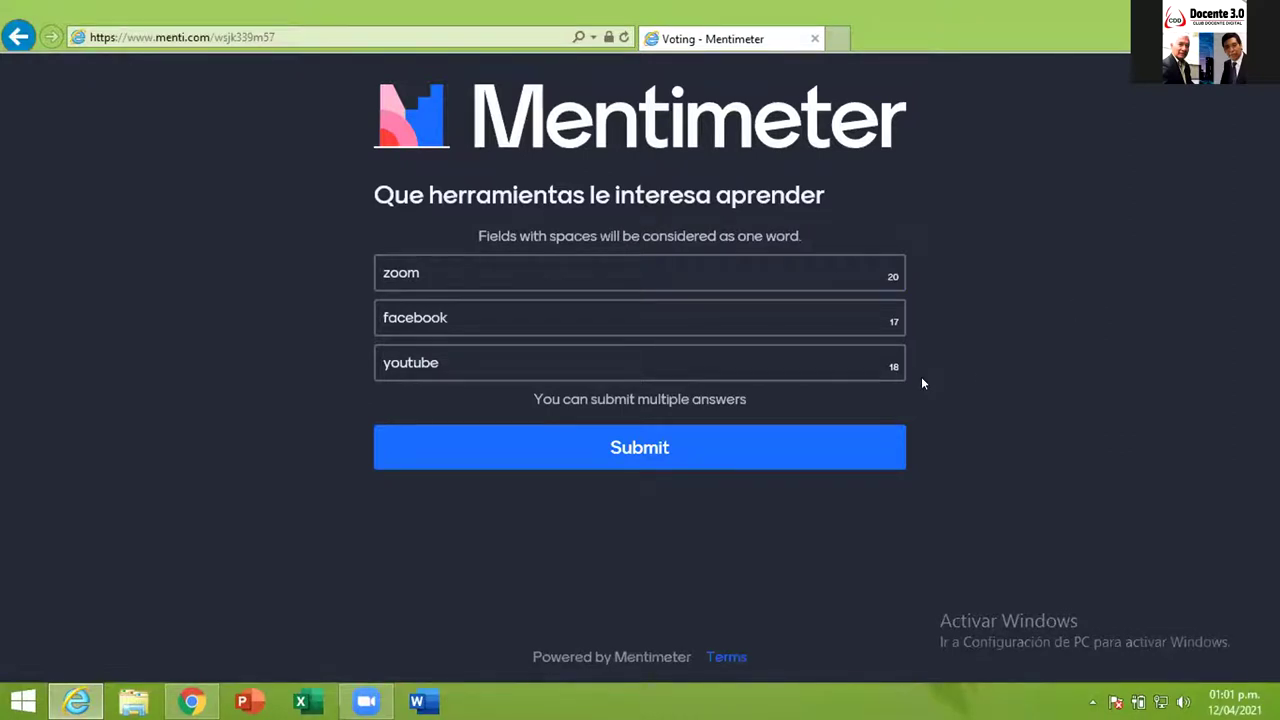
{"action": "left_click", "coordinate": [524, 370]}
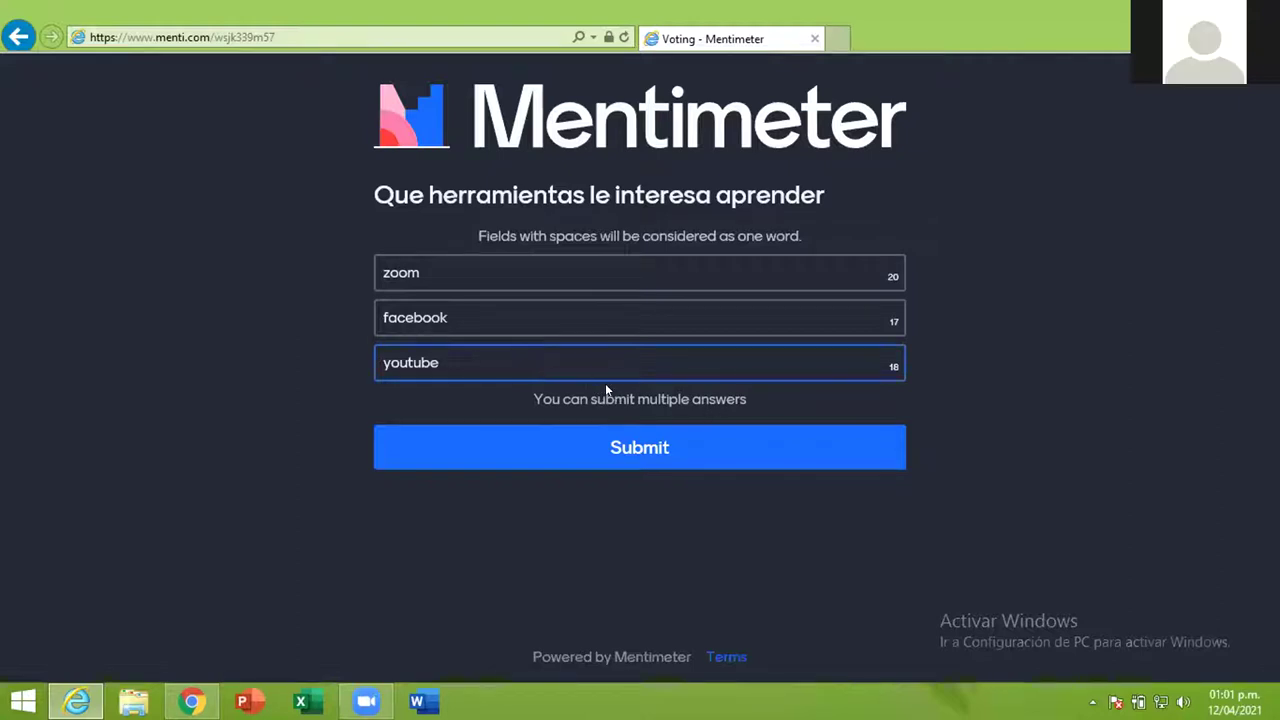
{"action": "left_click", "coordinate": [530, 310]}
- Submit the three words, then go to the next question and continue without voting again
{"action": "left_click", "coordinate": [650, 450]}
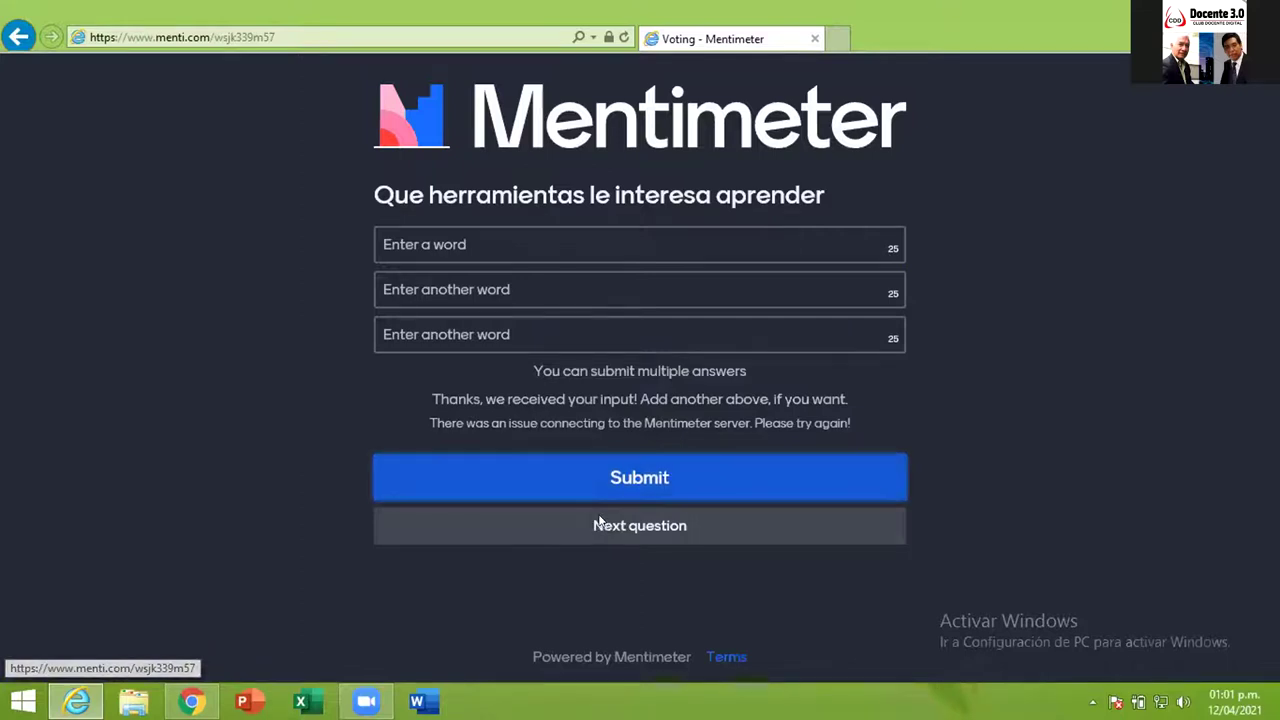
{"action": "left_click", "coordinate": [600, 522]}
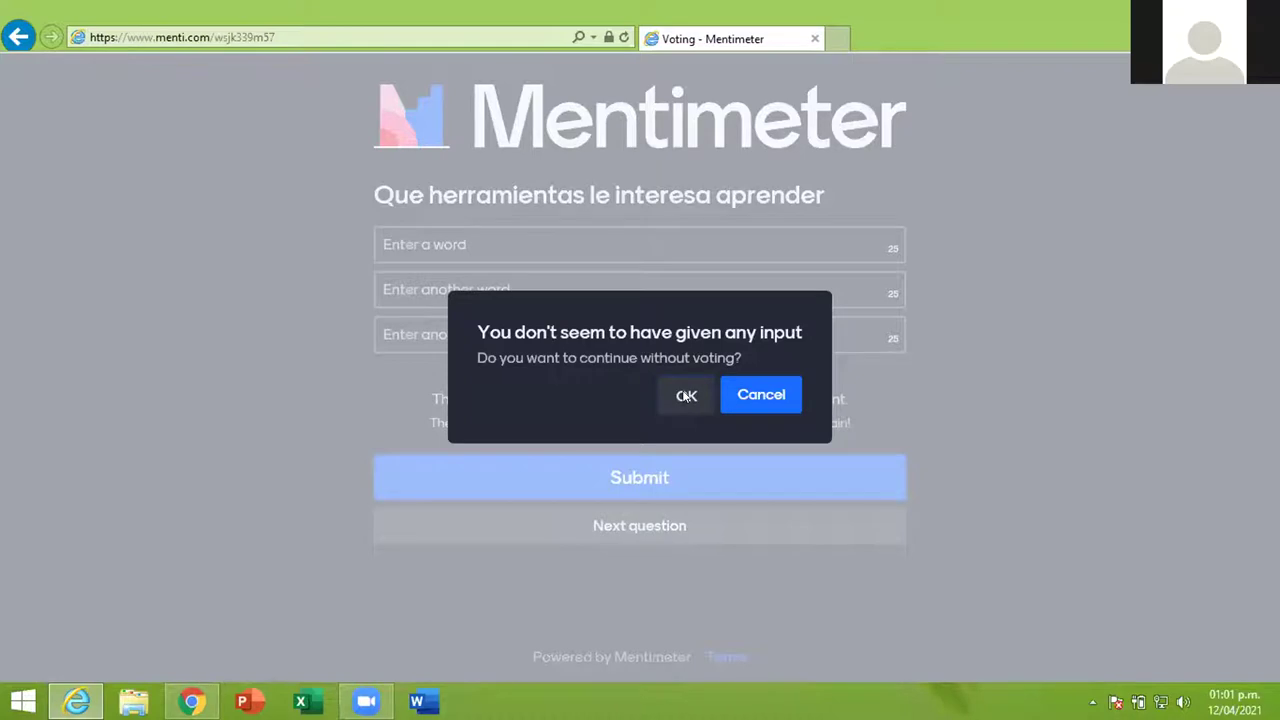
{"action": "left_click", "coordinate": [681, 399]}
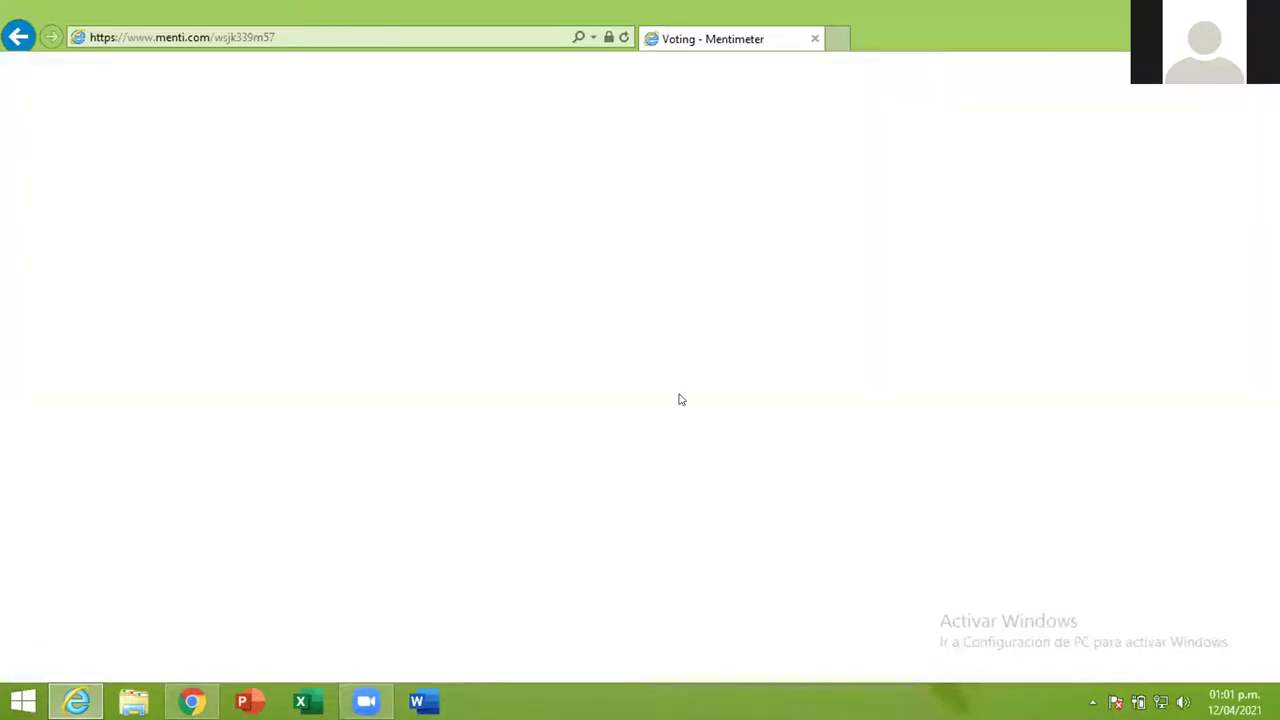